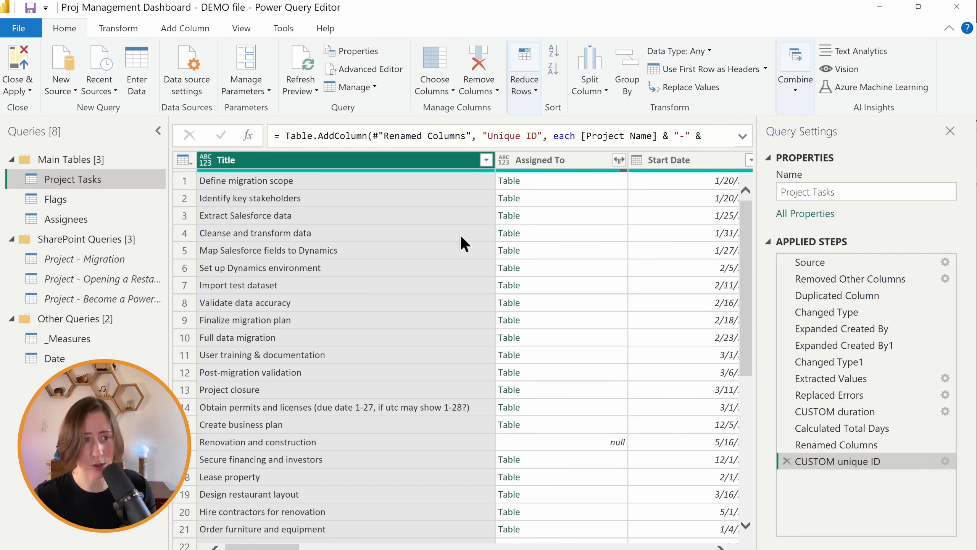
- Start a custom column named "Overdue?" in the Project Tasks query
click(186, 28)
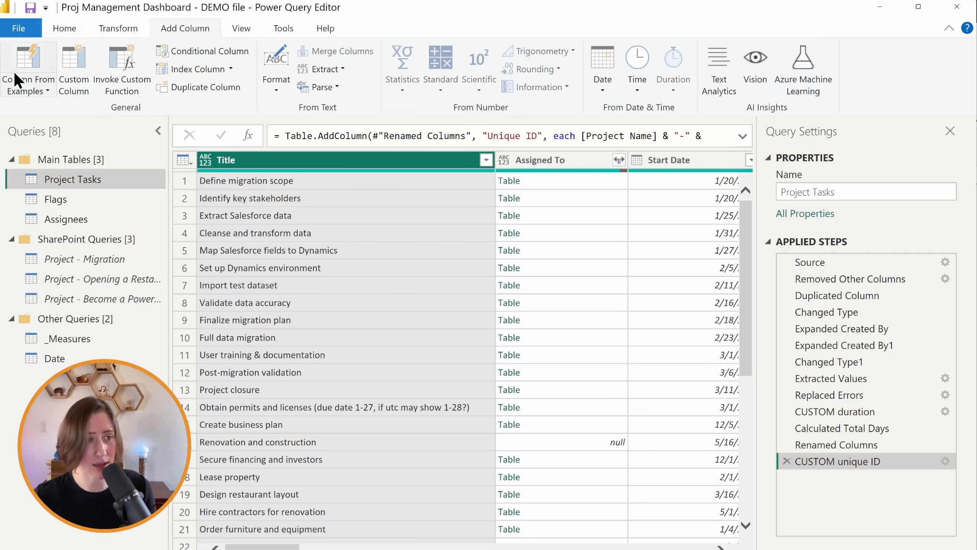
click(81, 92)
text(O)
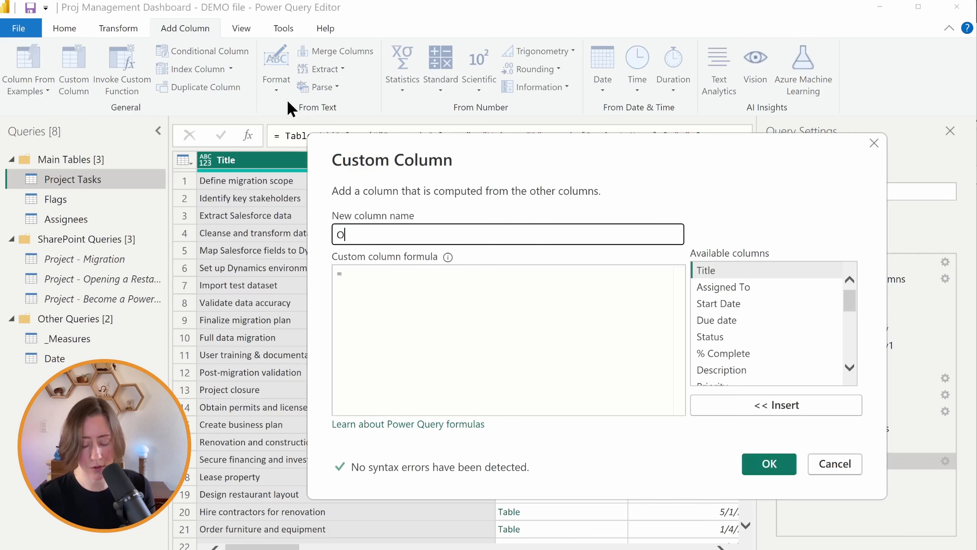
text(verdue?)
key(Tab)
key(Tab)
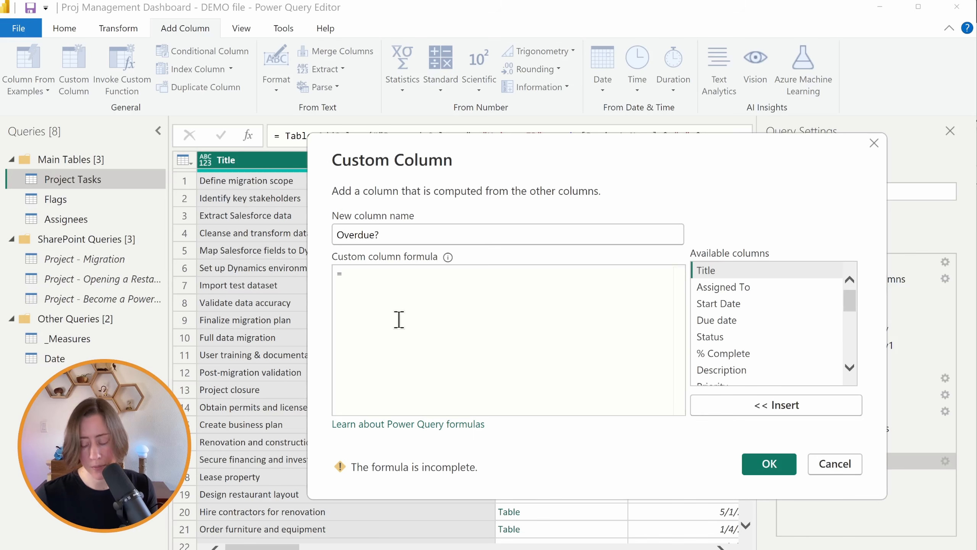
- Begin the column formula with an if test requiring [Due date] <> null and [Status] <> "Complete"
text(if ()
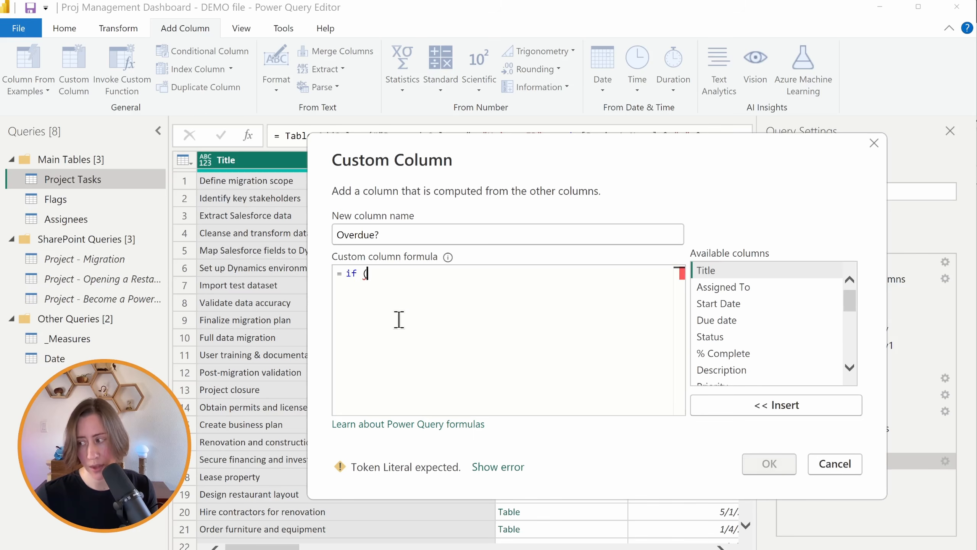
text([Due date] <>)
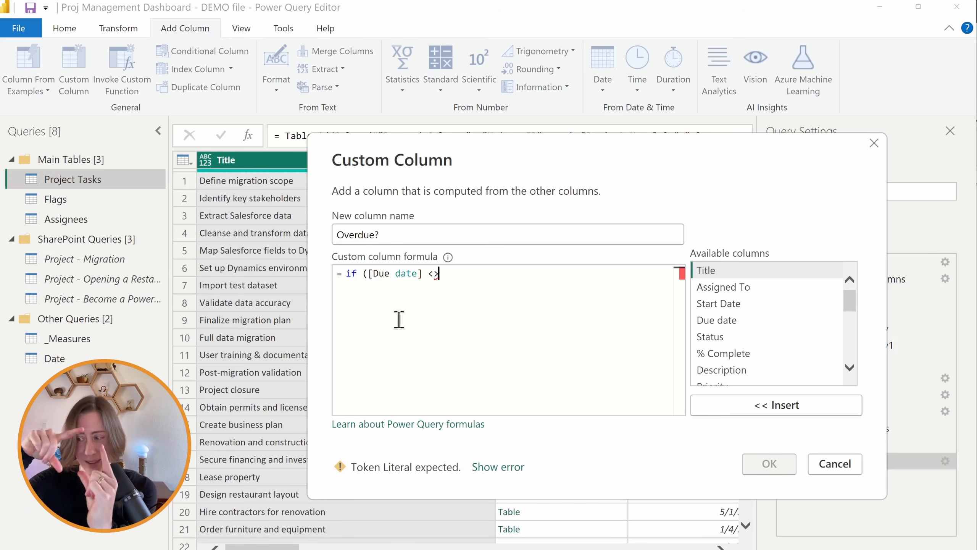
text( null )
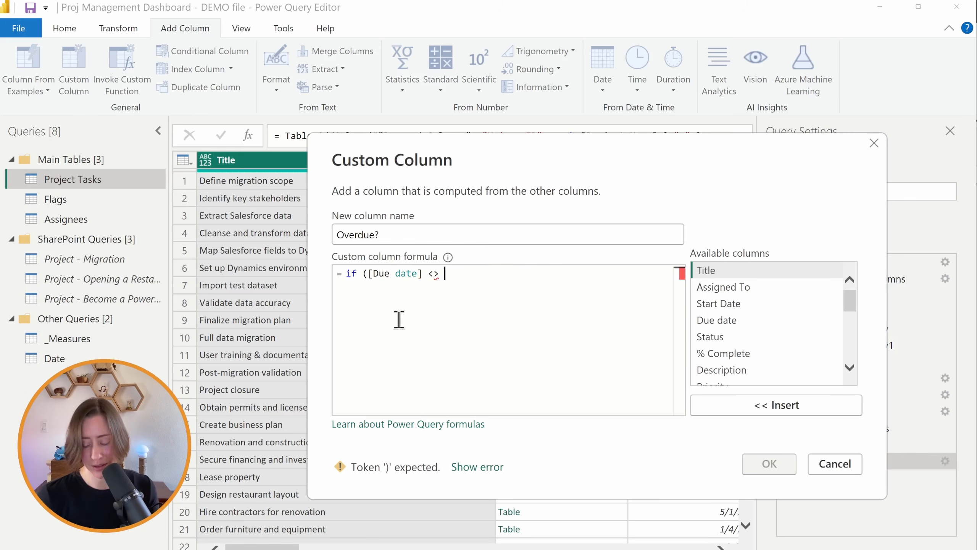
text(and )
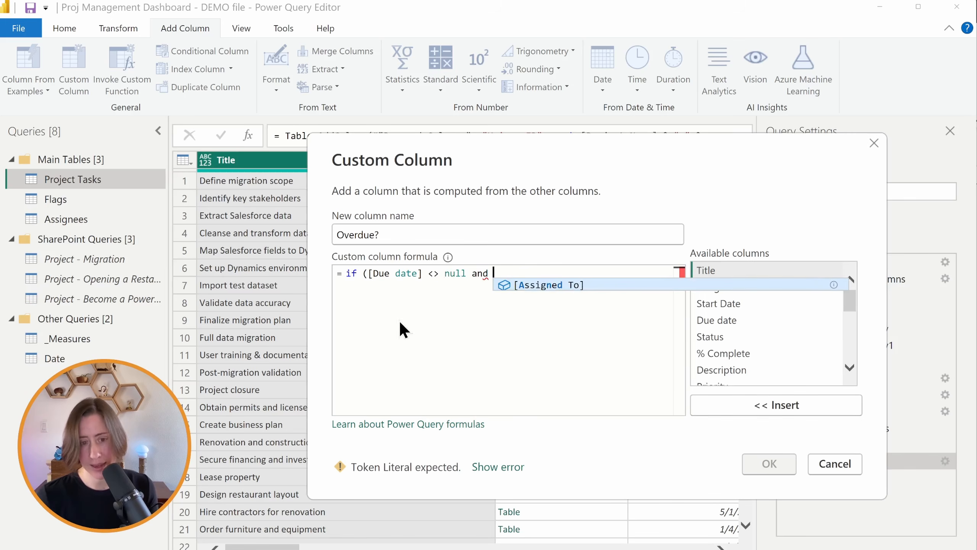
text([Status] <> )
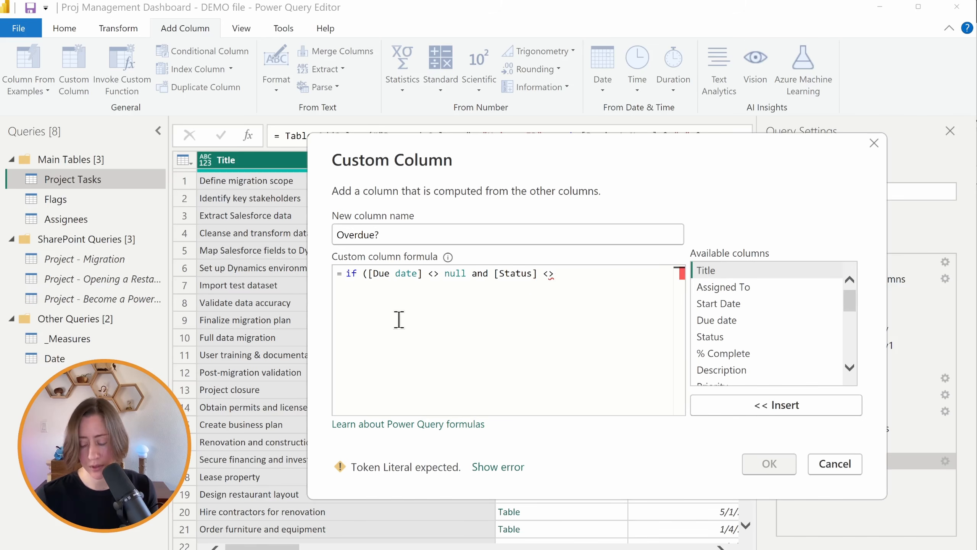
text("Complete")
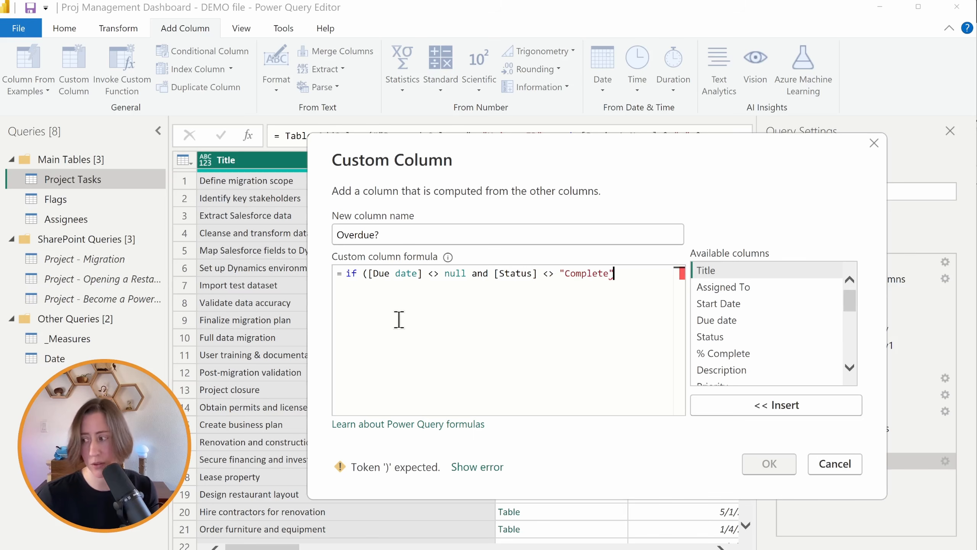
- Add the condition and [Due date] < DateTime.Date(DateTime.LocalNow()) to the custom column formula
text( and [Due date])
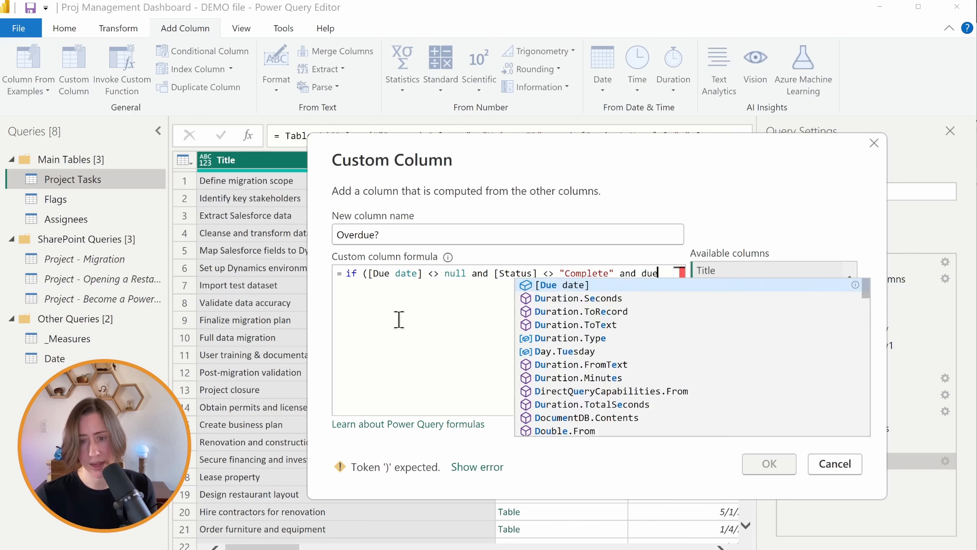
text( <)
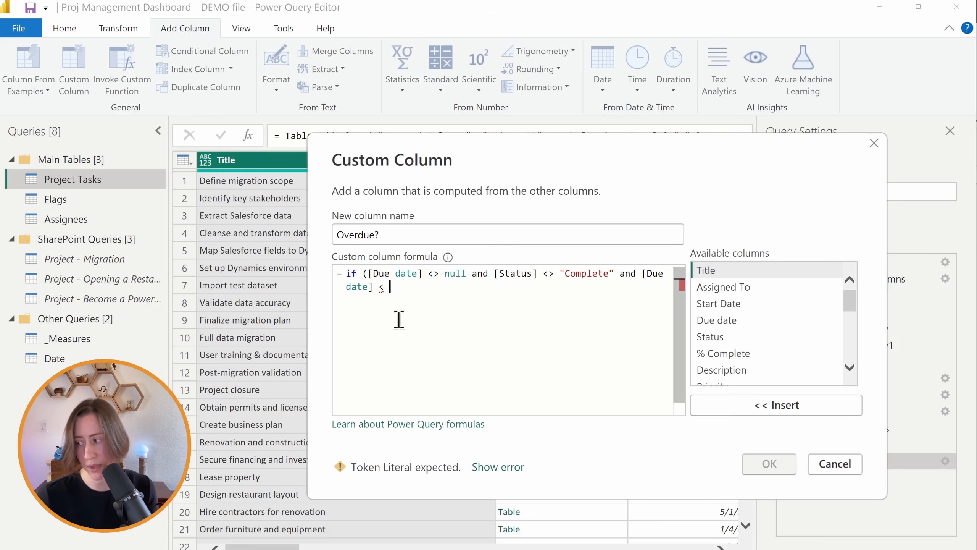
text( DateTime)
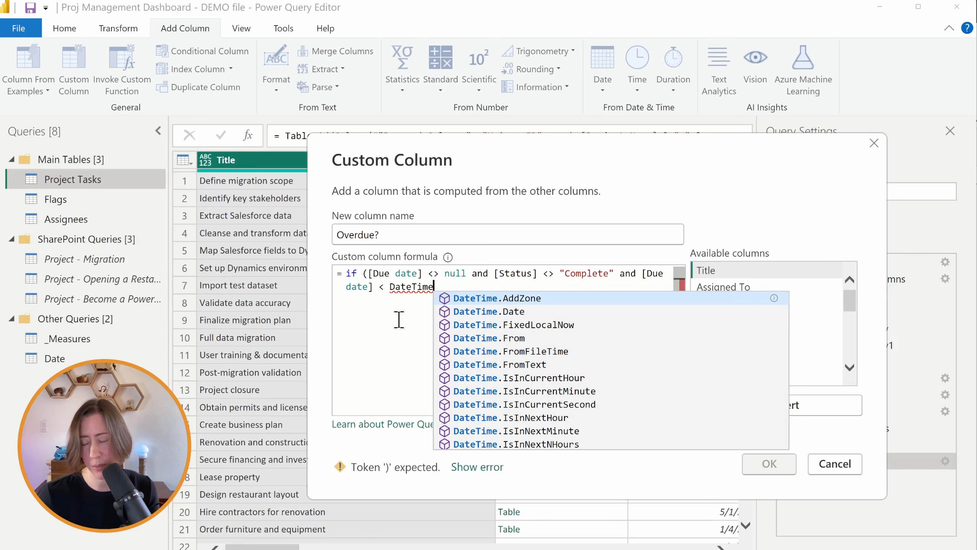
text(.Date()
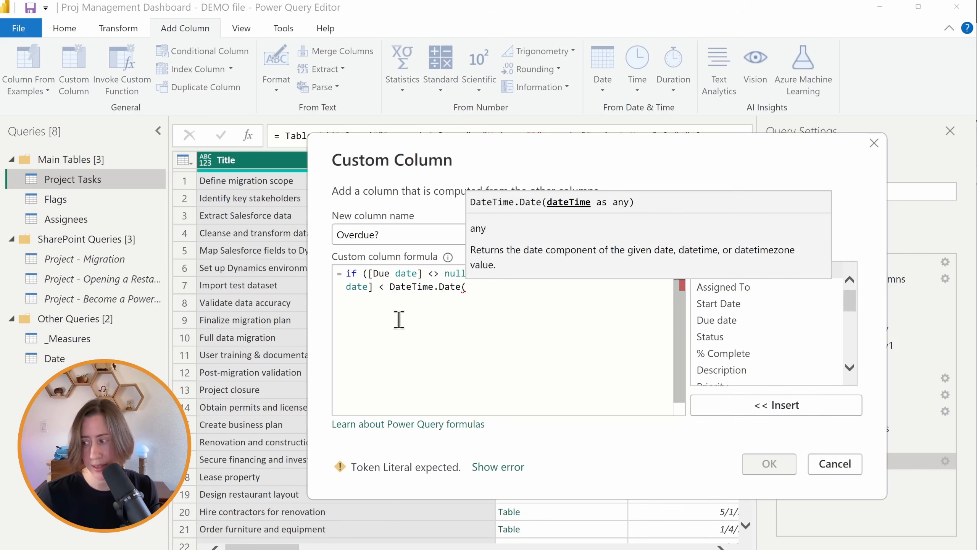
text(DateTime)
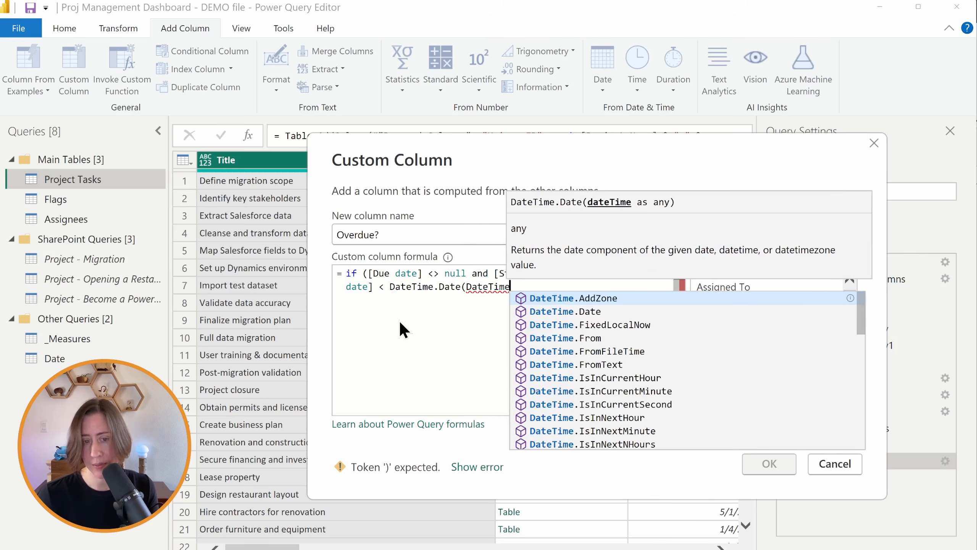
text(.LocalNow())
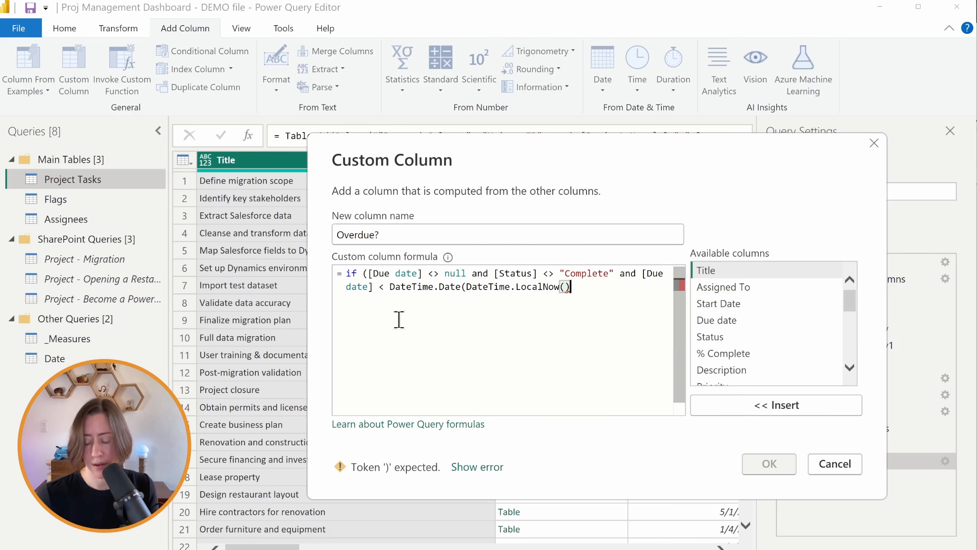
text())
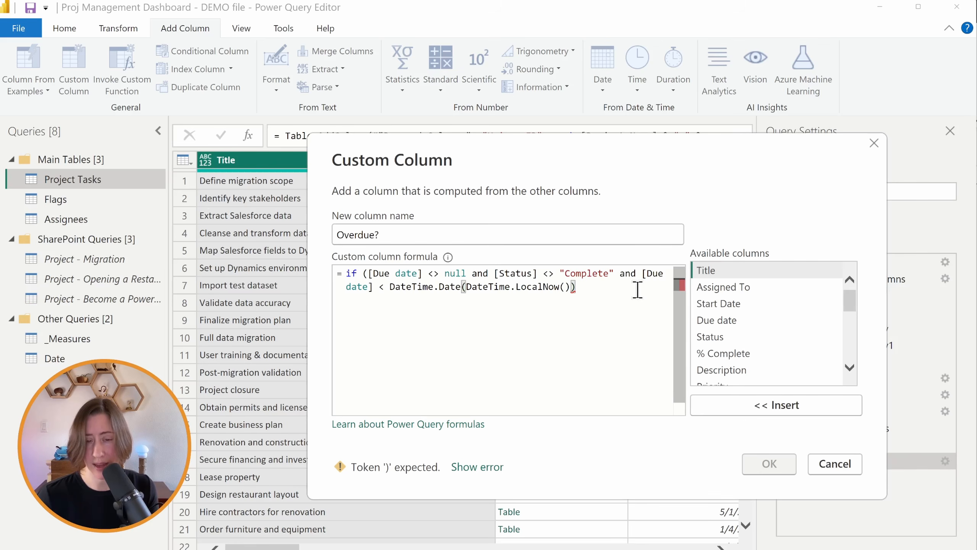
- Complete the formula with then "Yes" else "No", add the missing closing parenthesis after the conditions, and create the column
text(the)
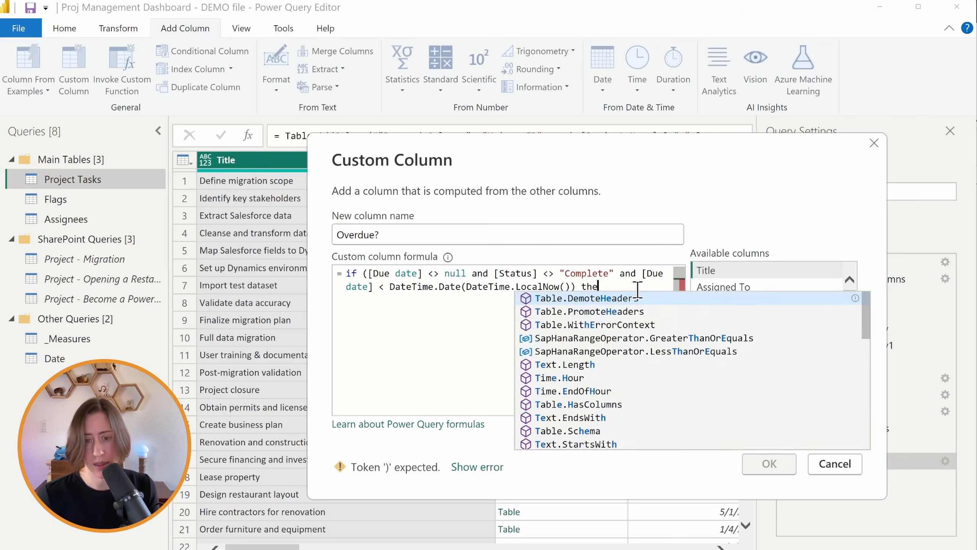
text(n "Yes" else "no")
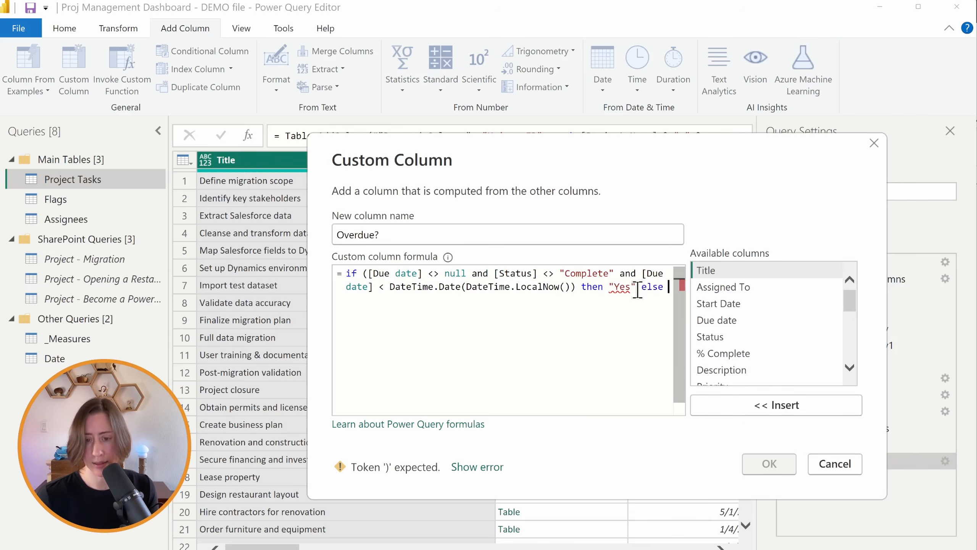
key(BackSpace)
key(BackSpace)
key(BackSpace)
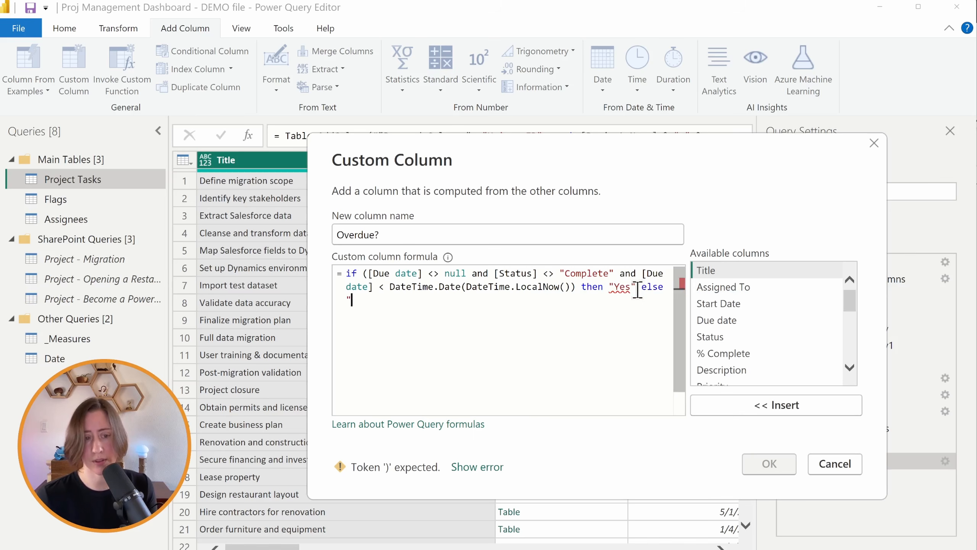
text(No")
click(571, 287)
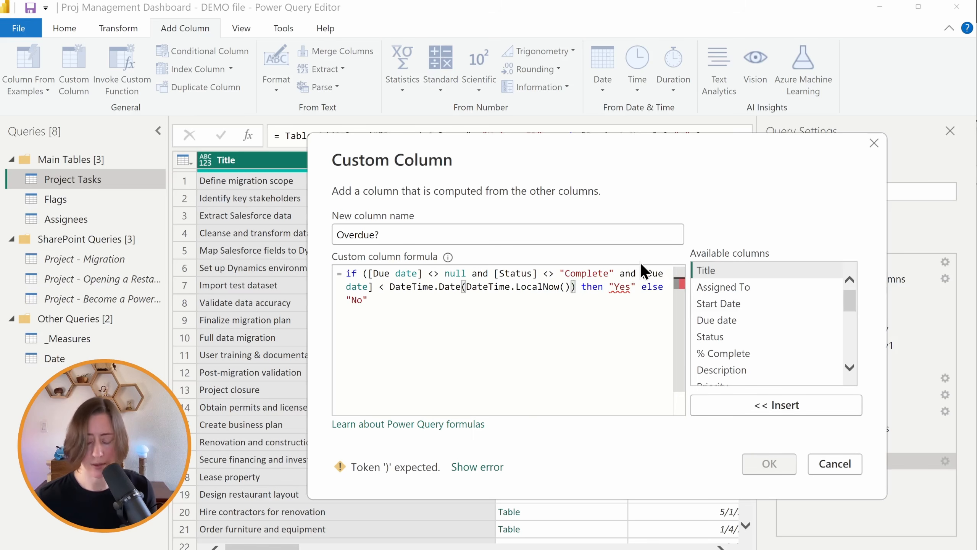
text())
click(585, 286)
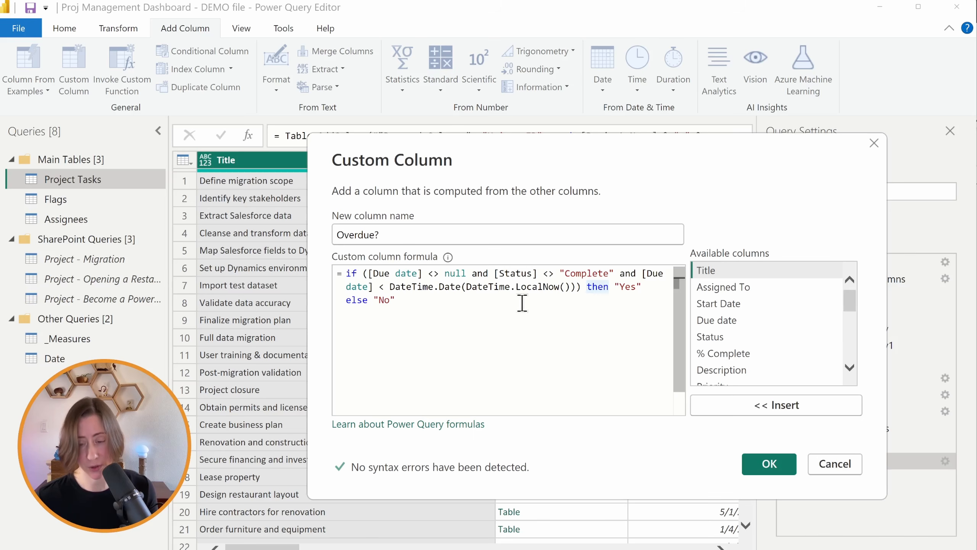
click(765, 470)
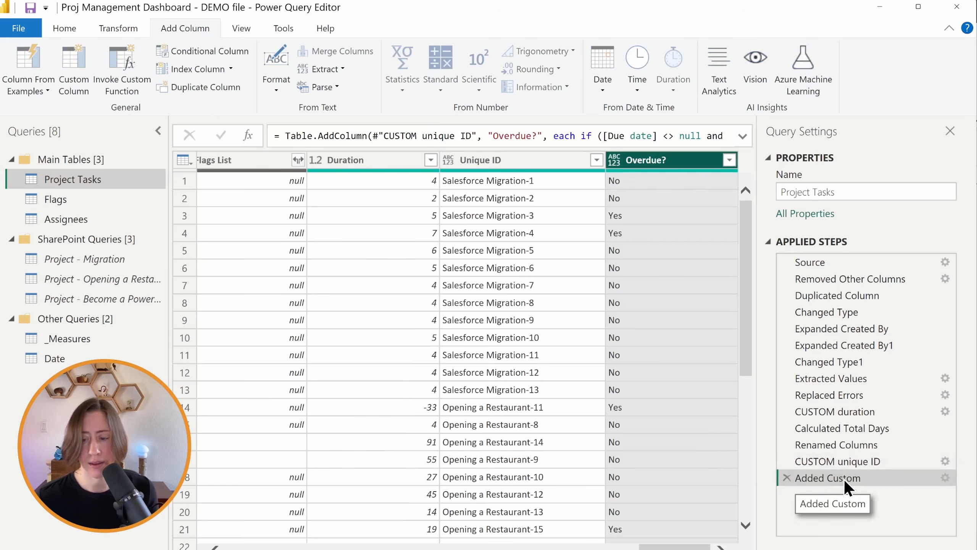
- Rename the newly added applied step as "CUSTOM overdue flag" and apply the query changes to the report
right_click(842, 476)
click(880, 492)
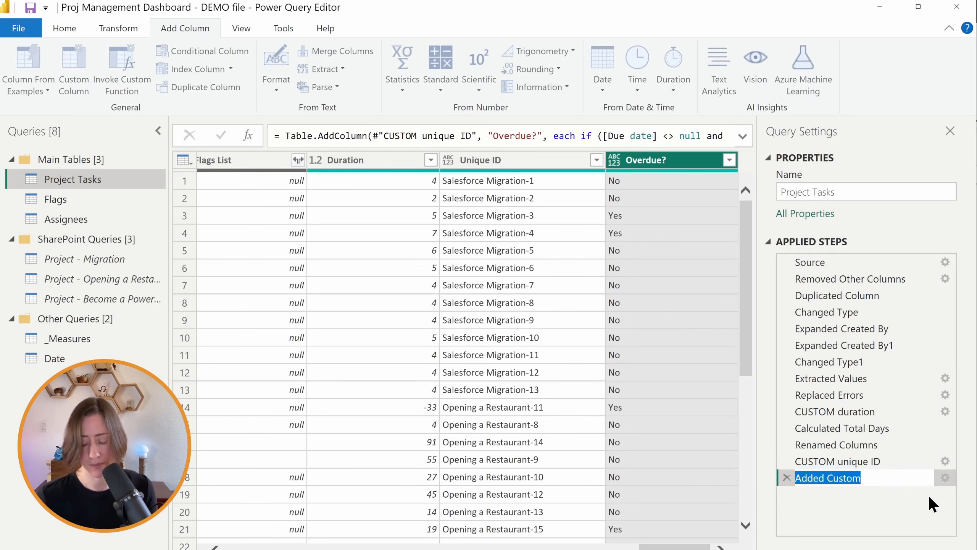
text(CUSTOM overdue flag)
key(Return)
click(58, 30)
click(17, 63)
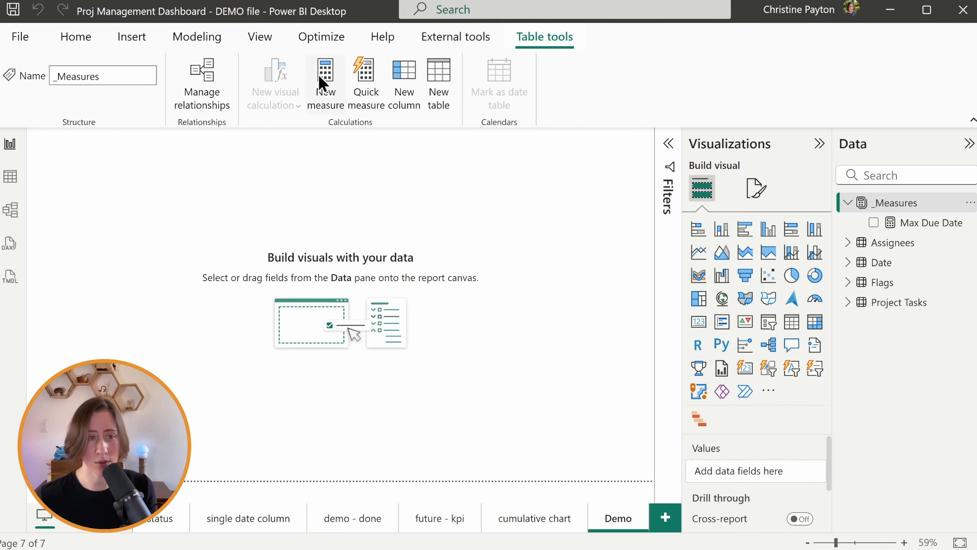
- Create the measure Count Tasks = COUNTROWS('Project Tasks') in the _Measures table
click(328, 87)
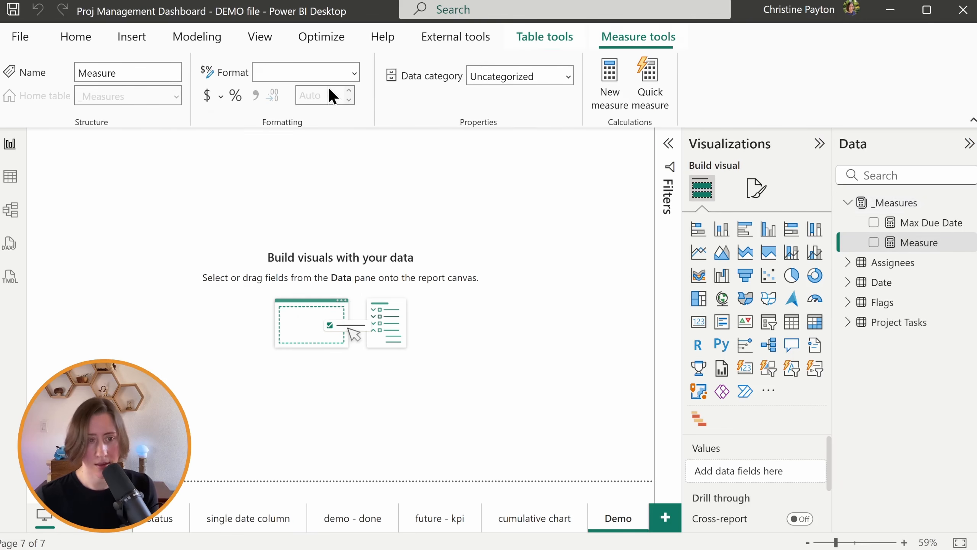
text(Count Tas)
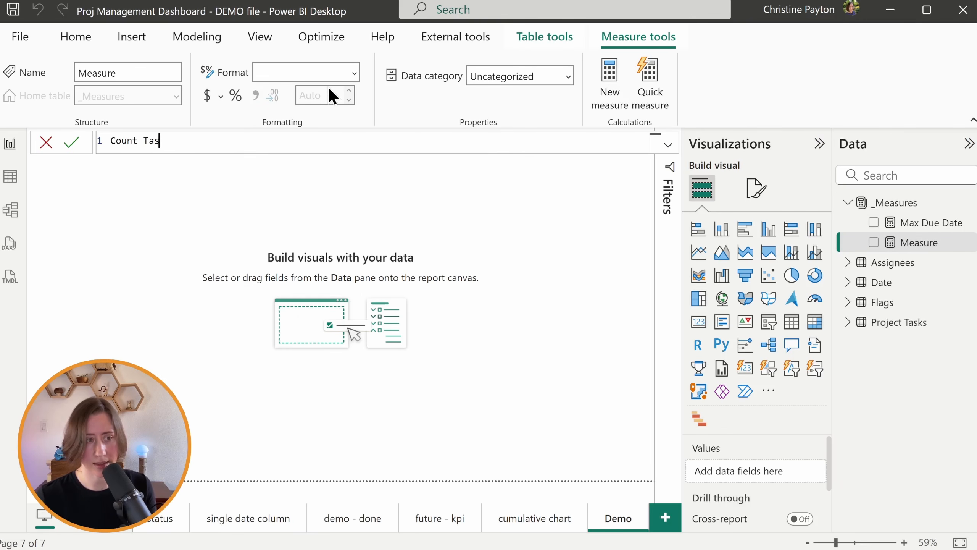
text(ks = countr)
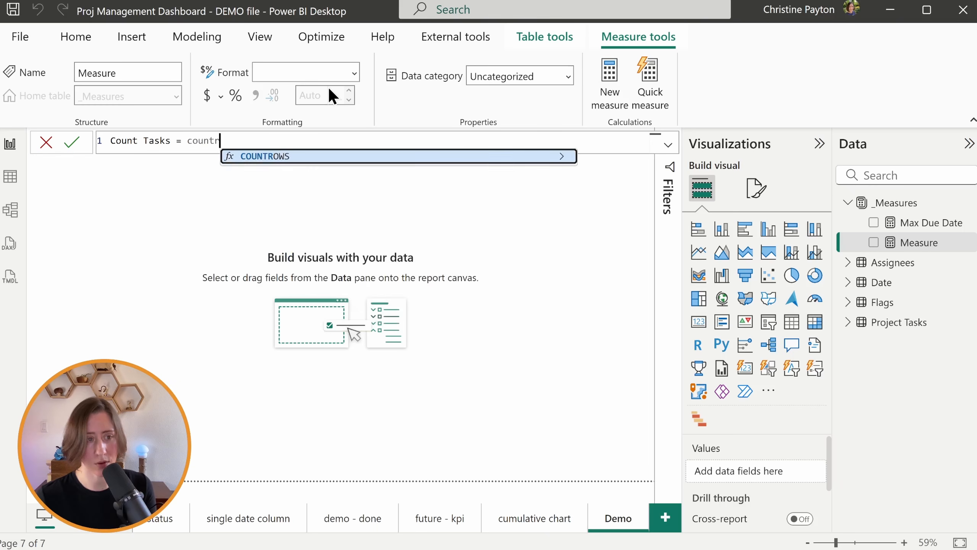
key(Tab)
text(t Tas)
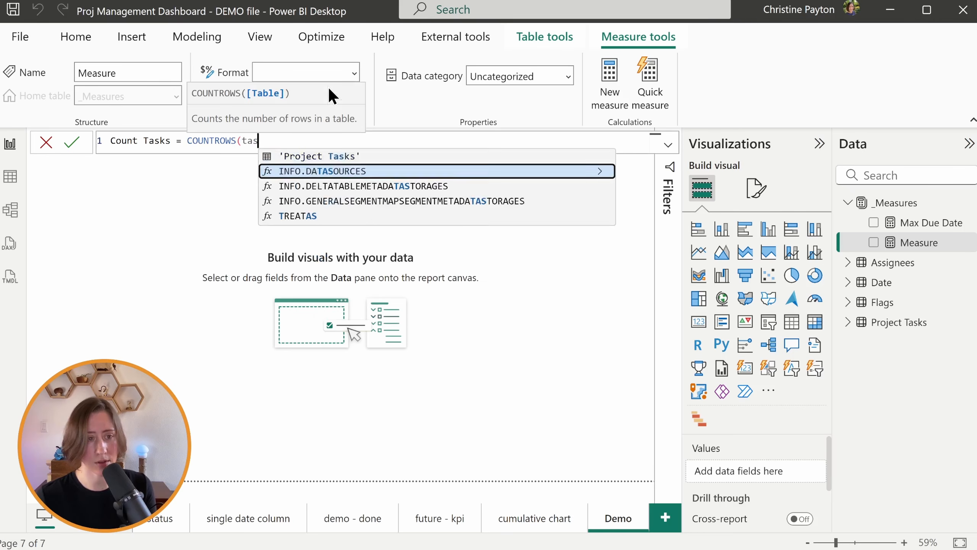
key(Tab)
text())
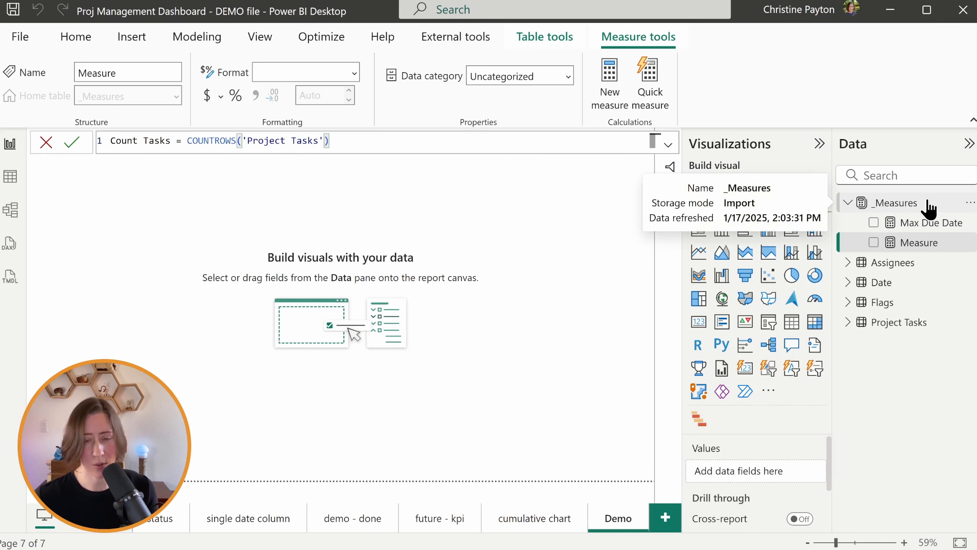
key(Return)
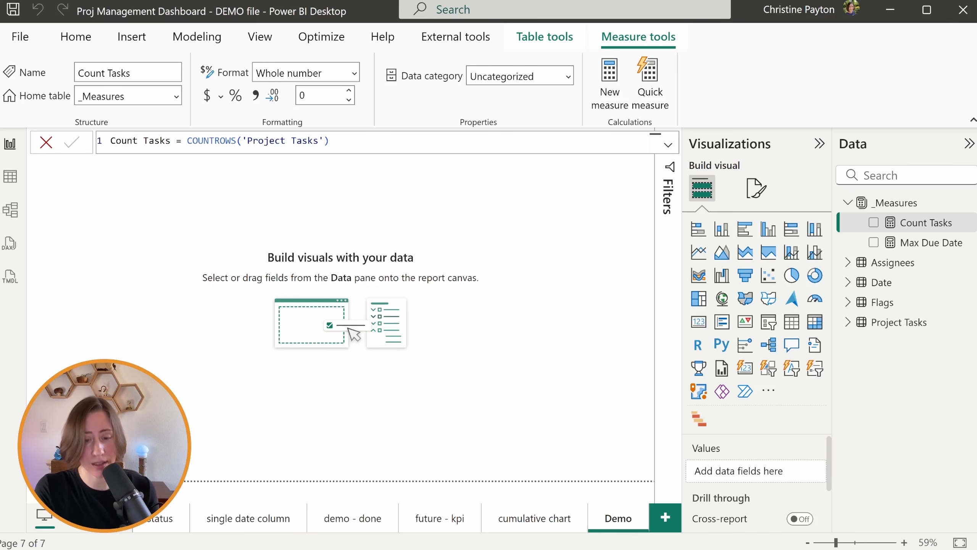
- Start a measure named Count In-Progress Tasks in the _Measures table, opening its formula with CALCULATE( on a separate line
click(894, 202)
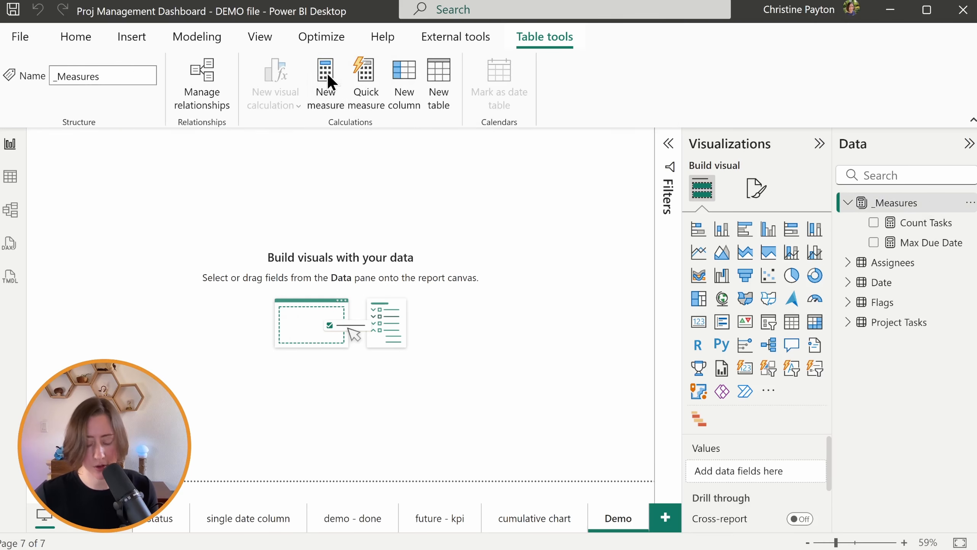
click(327, 73)
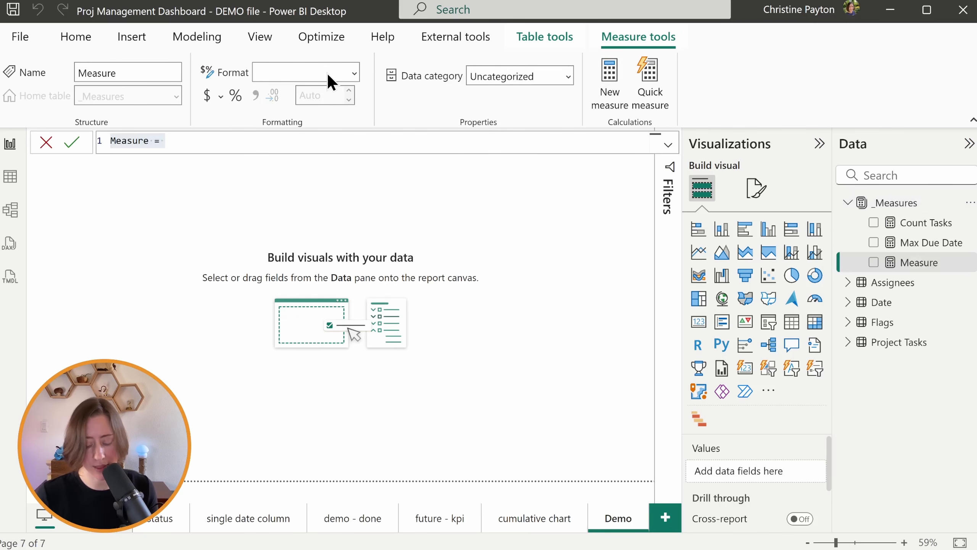
text(Count In-Progress Tasks =)
key(shift+Return)
text(cal)
key(Tab)
key(shift+Return)
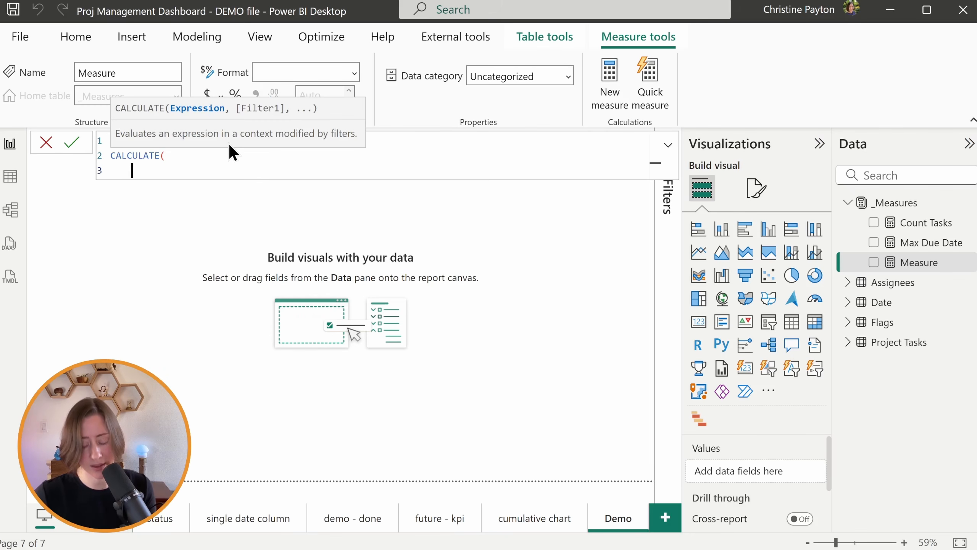
- Add [Count Tasks] as the CALCULATE expression, followed on a separate line by the filter KEEPFILTERS('Project Tasks'[Status] = "In-Progress")
text([Count Tasks])
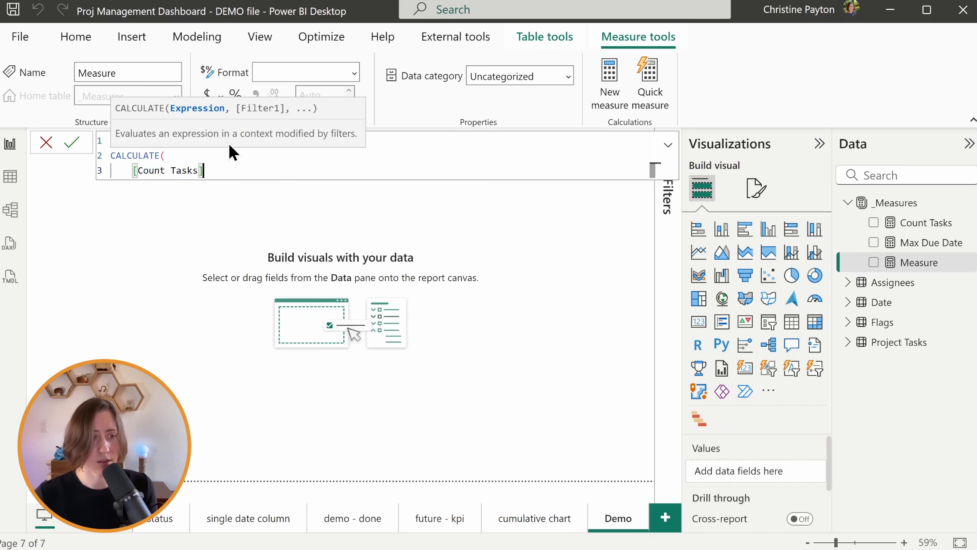
text(,)
key(shift+Return)
text(KEEPFILTERS()
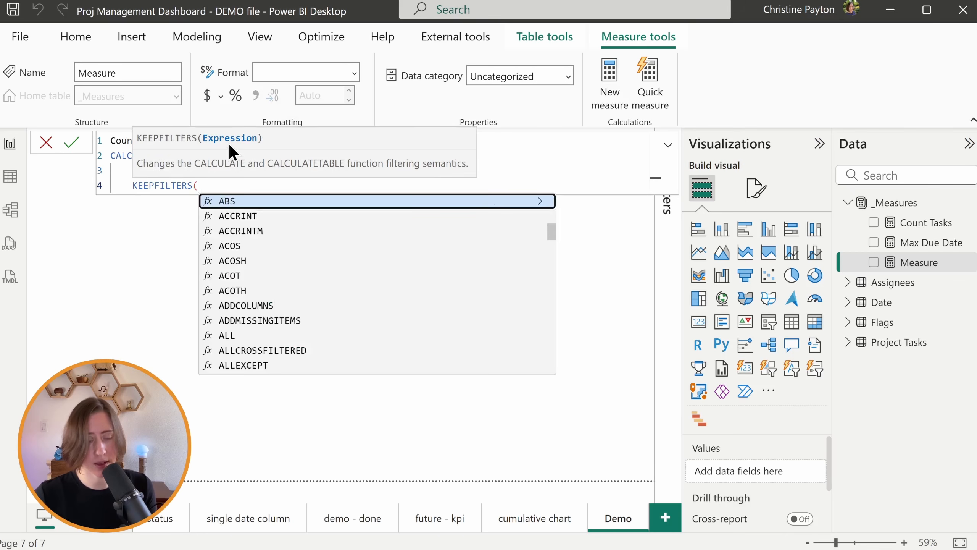
text('Project Tasks'[Status] =)
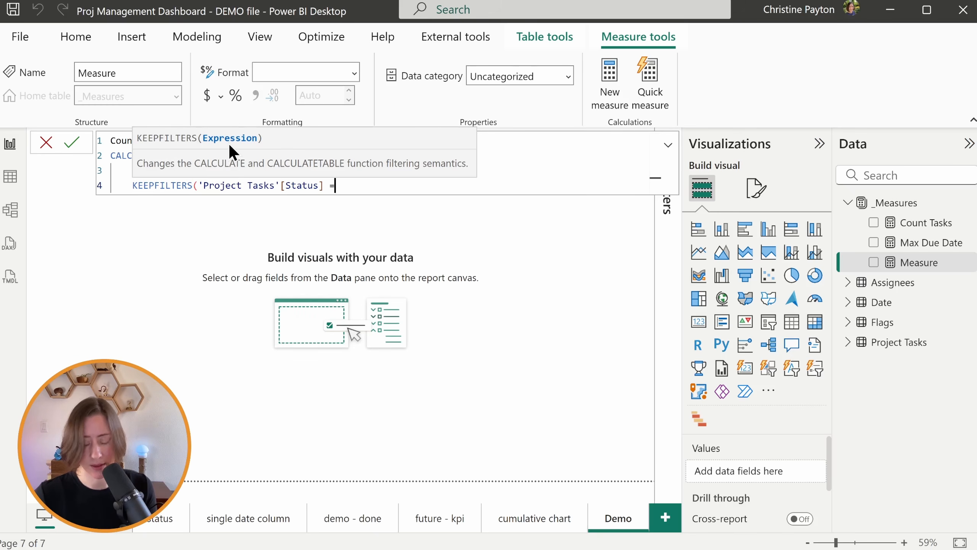
text( "In-Progres)
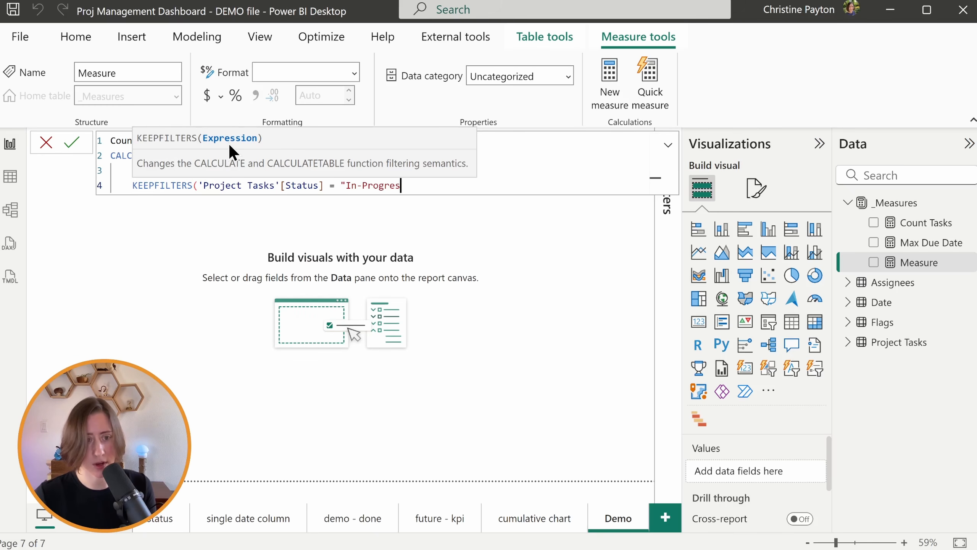
text(s"))
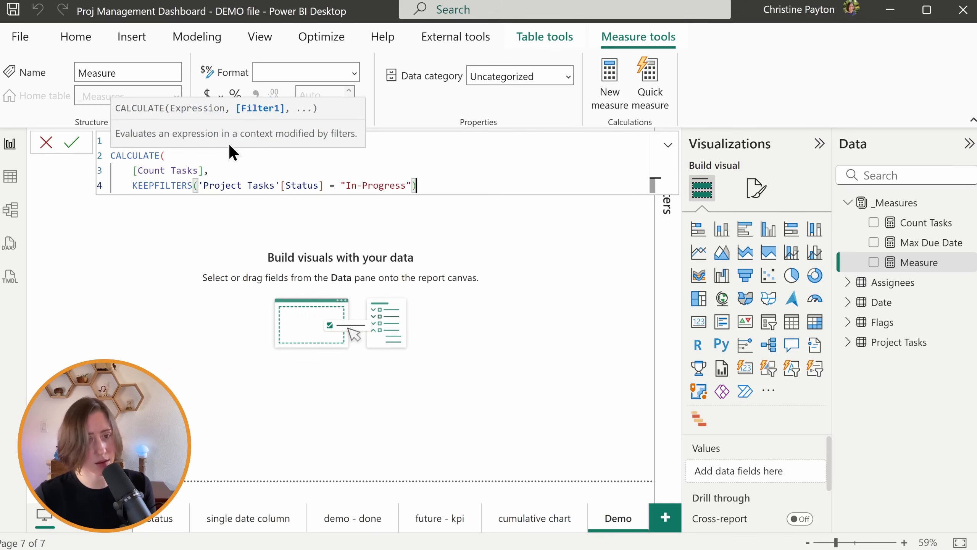
- Close the CALCULATE formula and commit the measure, then show Count In-Progress Tasks in a new card visual
key(shift+Return)
text())
key(Return)
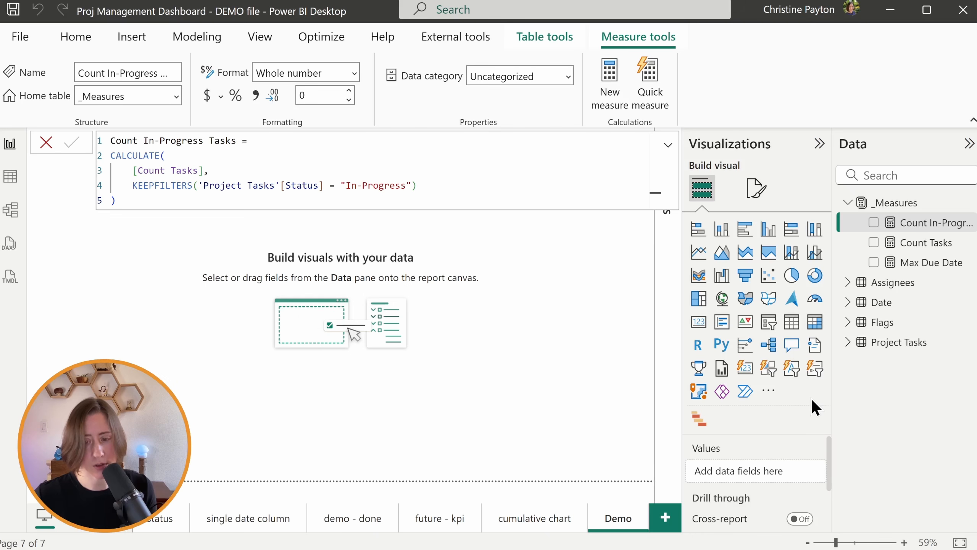
click(745, 373)
click(906, 225)
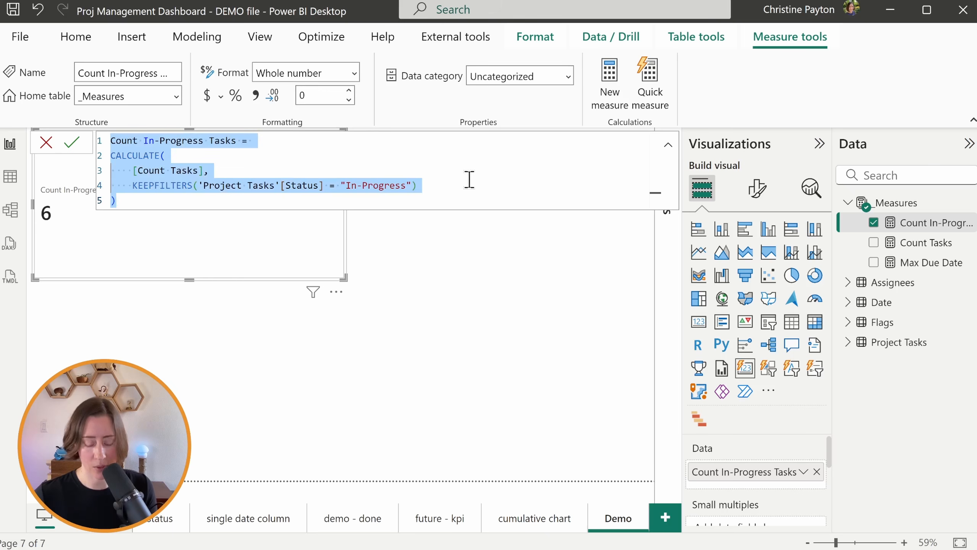
- Create a new measure from a copy of the Count In-Progress Tasks formula, naming it Count Overdue Tasks
click(610, 81)
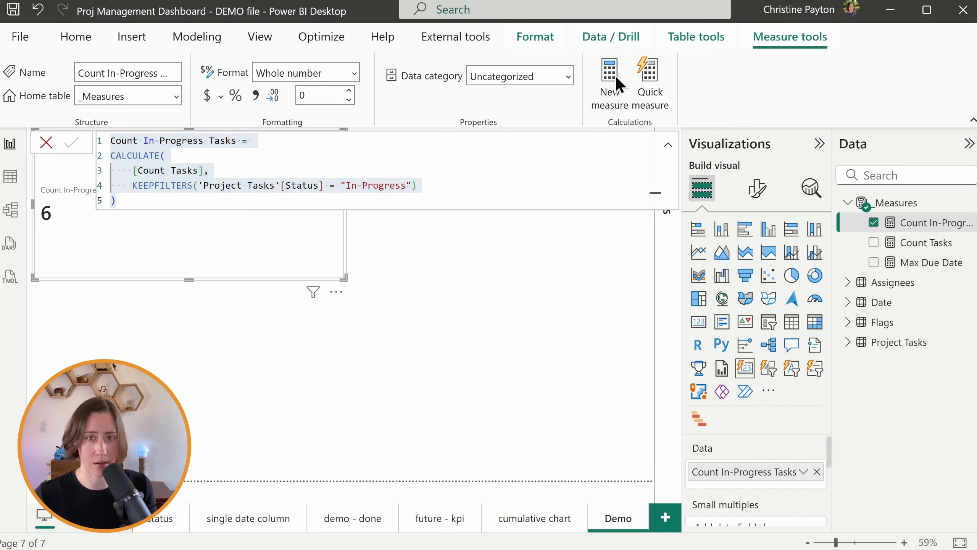
text(Count In-Progress Tasks = CALCULATE(     [Count Tasks],     KEEPFILTERS('Project Tasks'[Status] = "In-Progress") ))
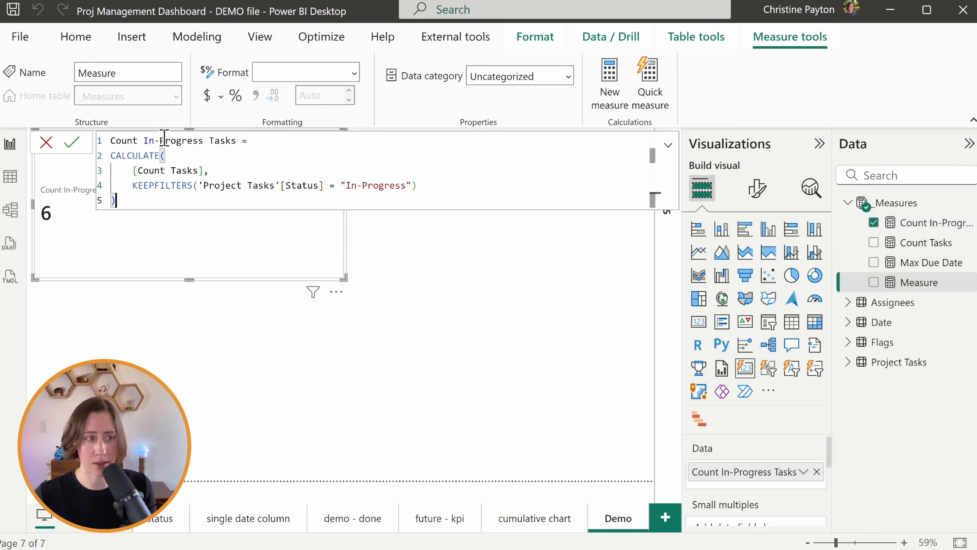
drag(203, 141, 145, 141)
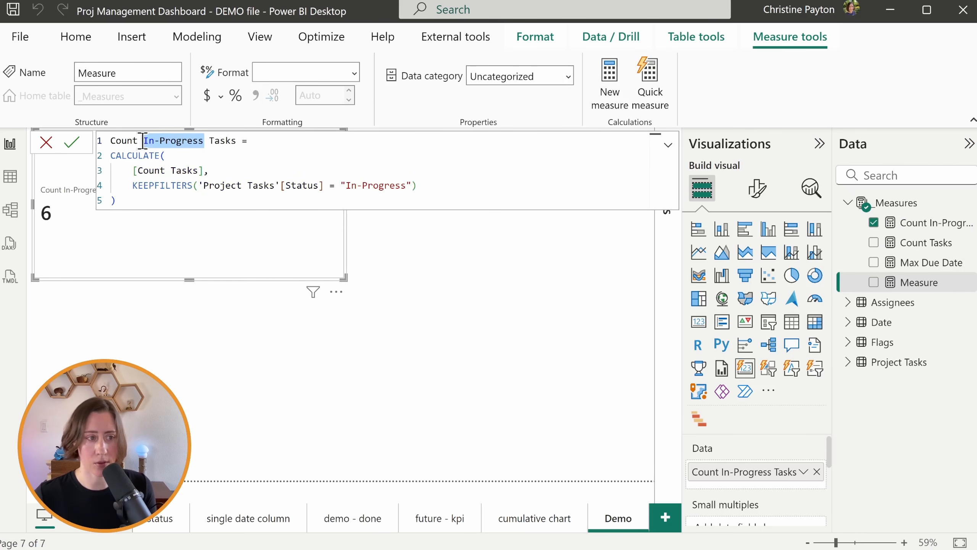
text(Overdue)
- Change the filter condition to 'Project Tasks'[Overdue?] = "Yes", commit the measure, and add Count Overdue Tasks to the card visual
drag(325, 186, 198, 185)
text(over)
key(Tab)
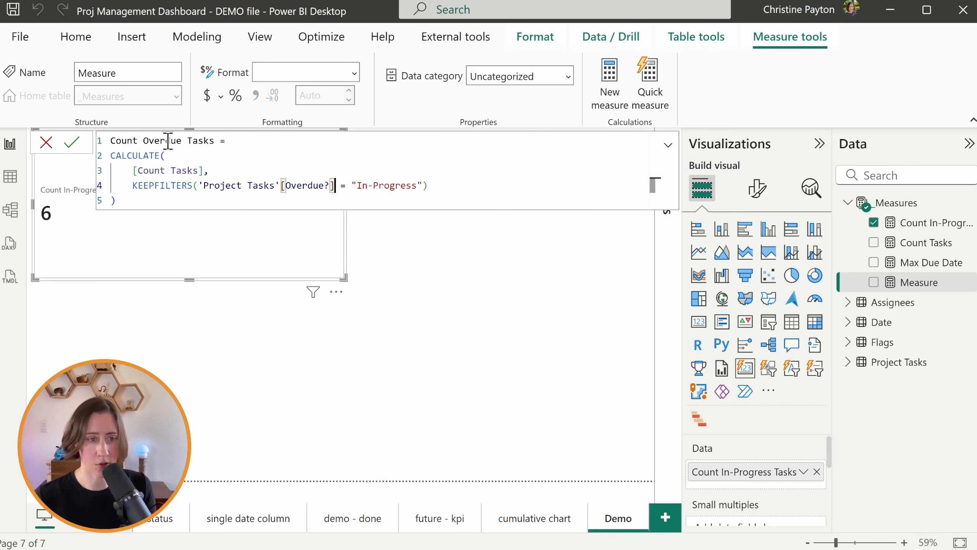
drag(417, 186, 356, 187)
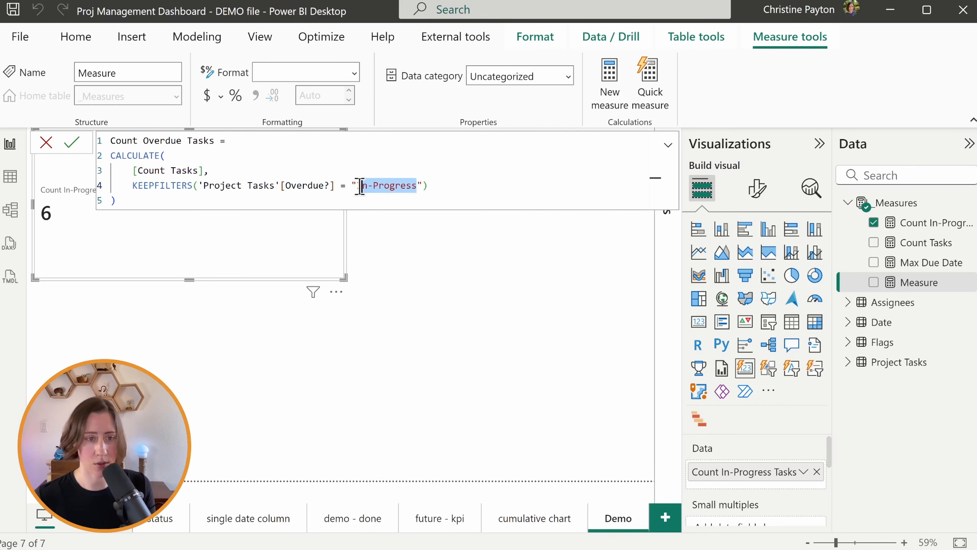
text(Yes)
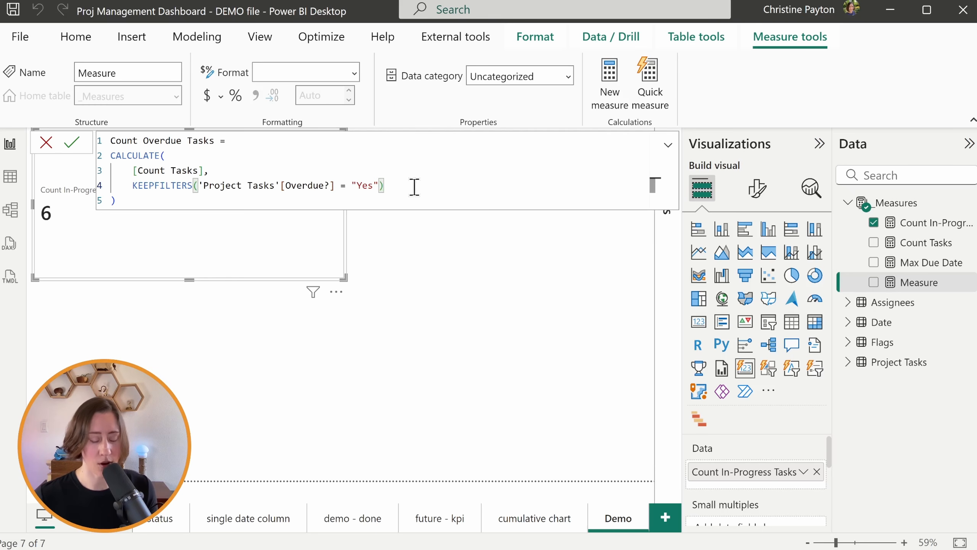
key(Return)
click(874, 242)
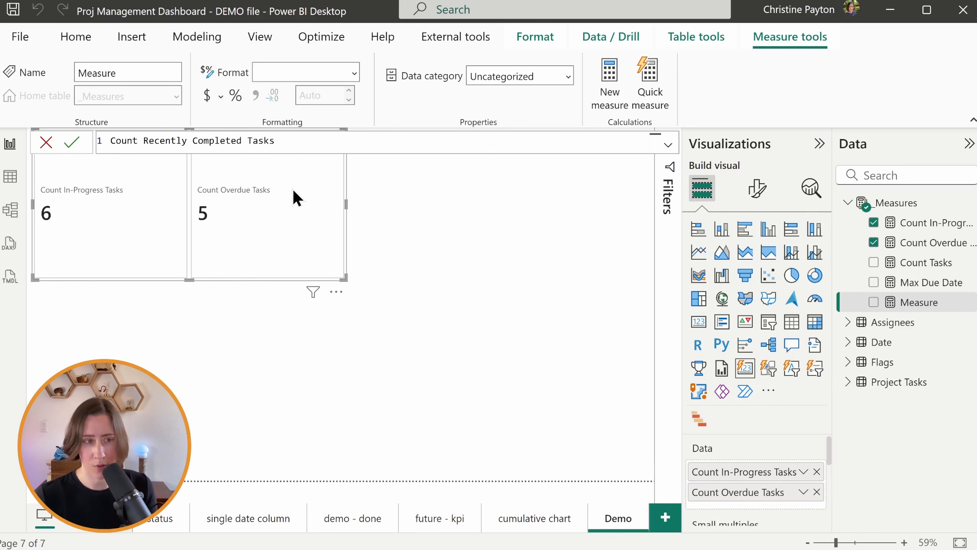
- Start the Count Recently Completed Tasks formula with CALCULATE of [Count Tasks] and a KEEPFILTERS condition 'Project Tasks'[Status] = "Complete" &&
text(=)
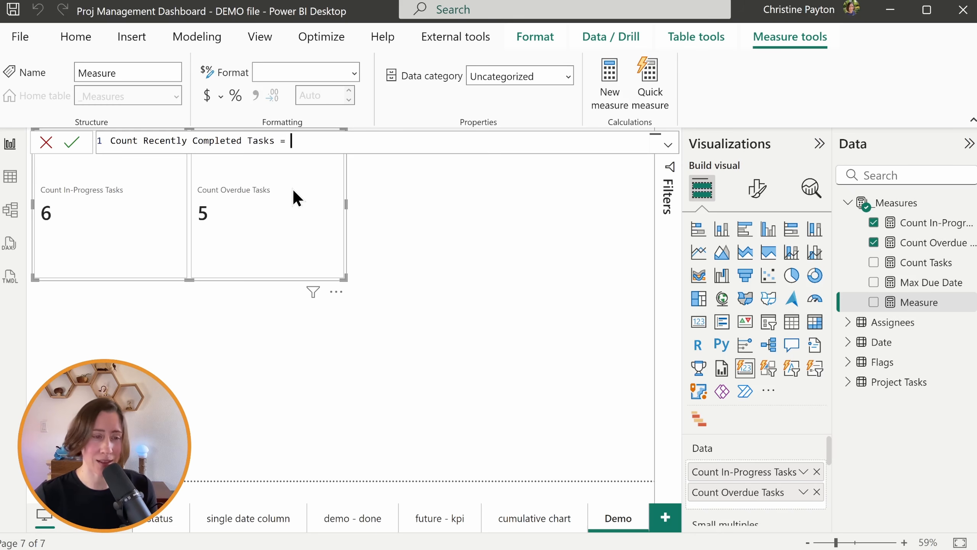
key(shift+Return)
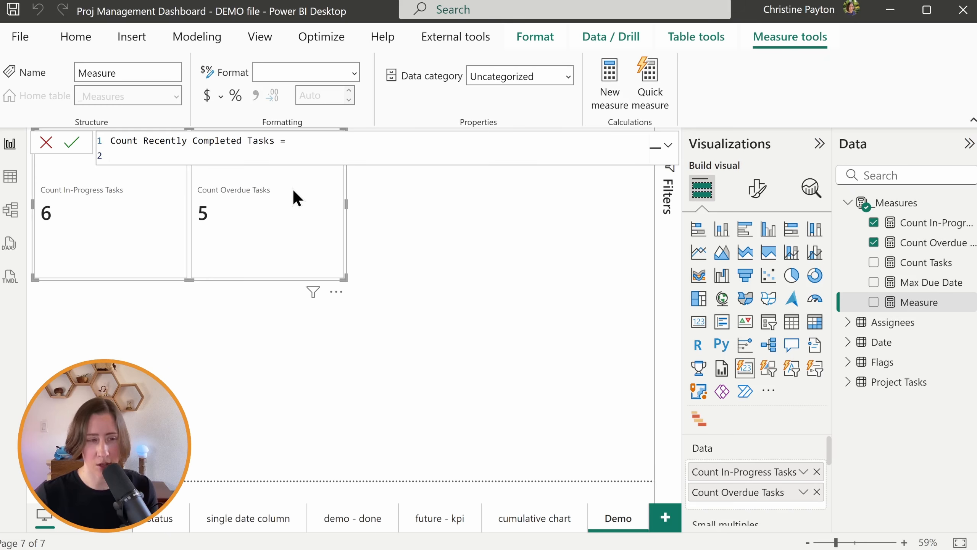
text(CALCULATE(      KEEPFILTERS(         'Project Tasks'[Status])
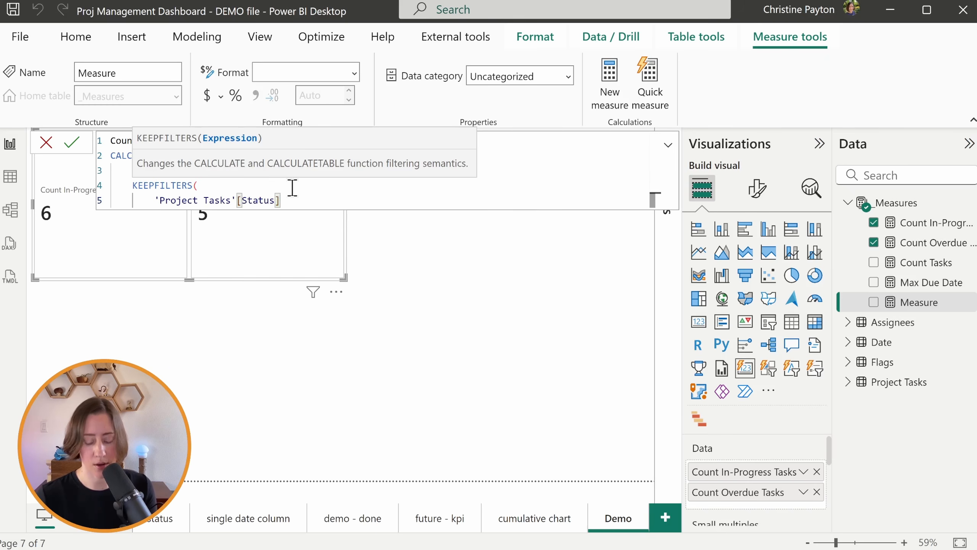
text(=)
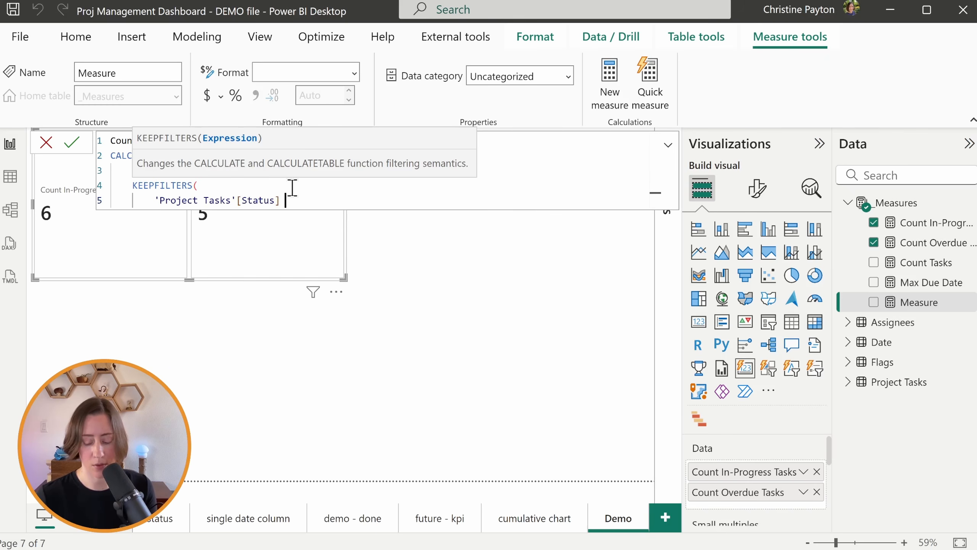
text( "Complete" &&)
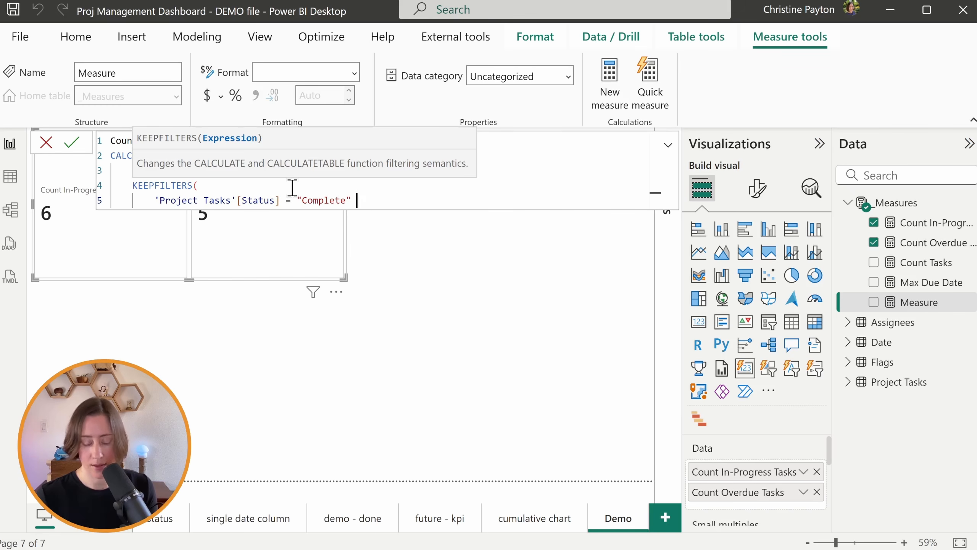
key(shift+Return)
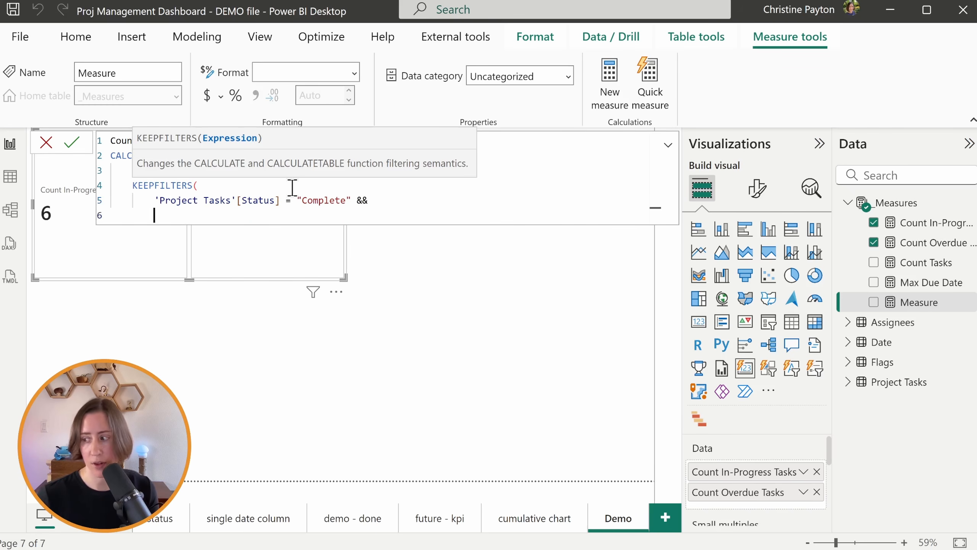
- Restrict 'Project Tasks'[Completed Date] to >= TODAY() - 7 and <= TODAY(), joining both conditions with &&
text(comp)
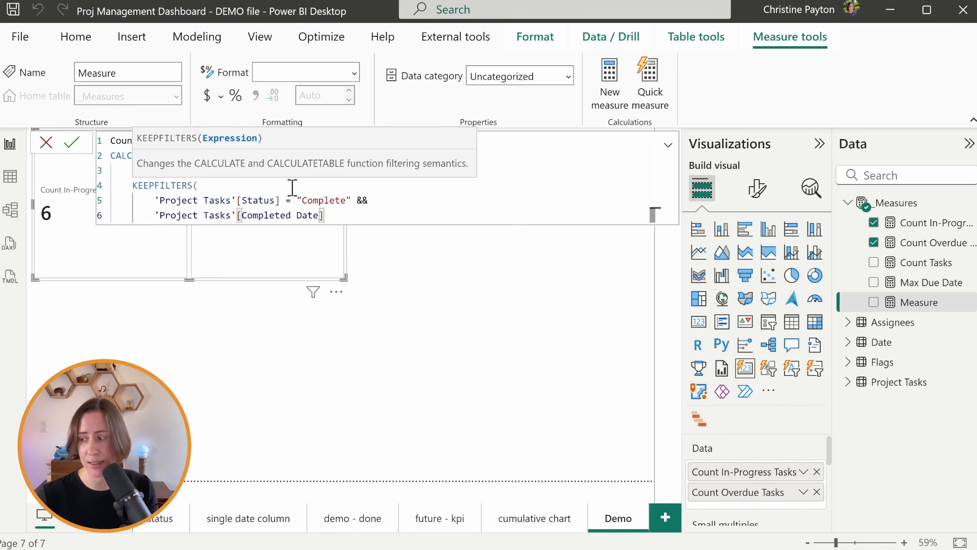
text(>= )
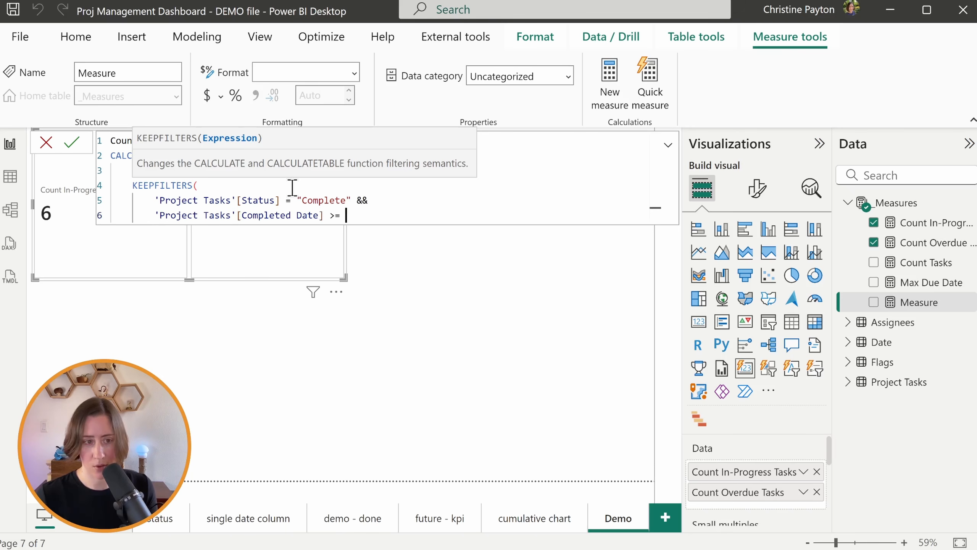
text(TODAY() - 7 )
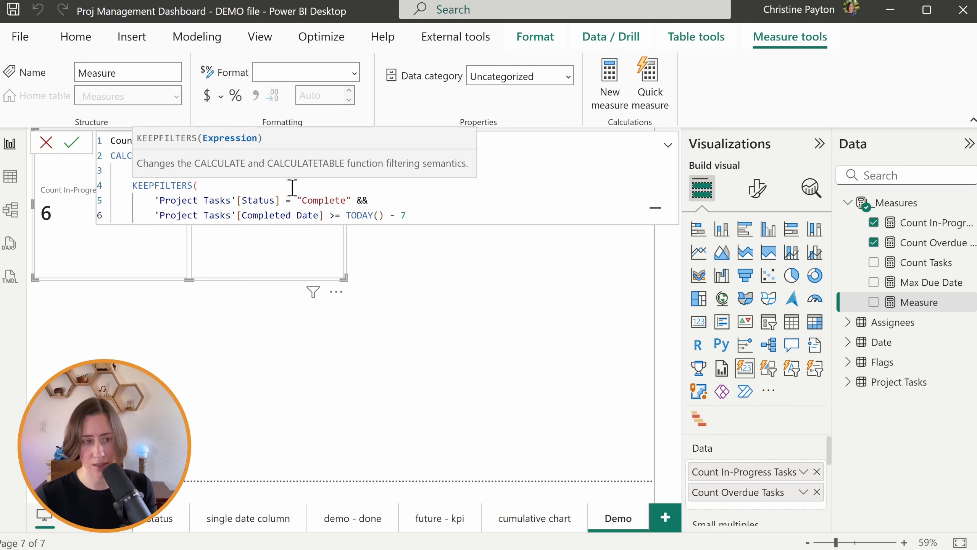
text(&&)
key(Return)
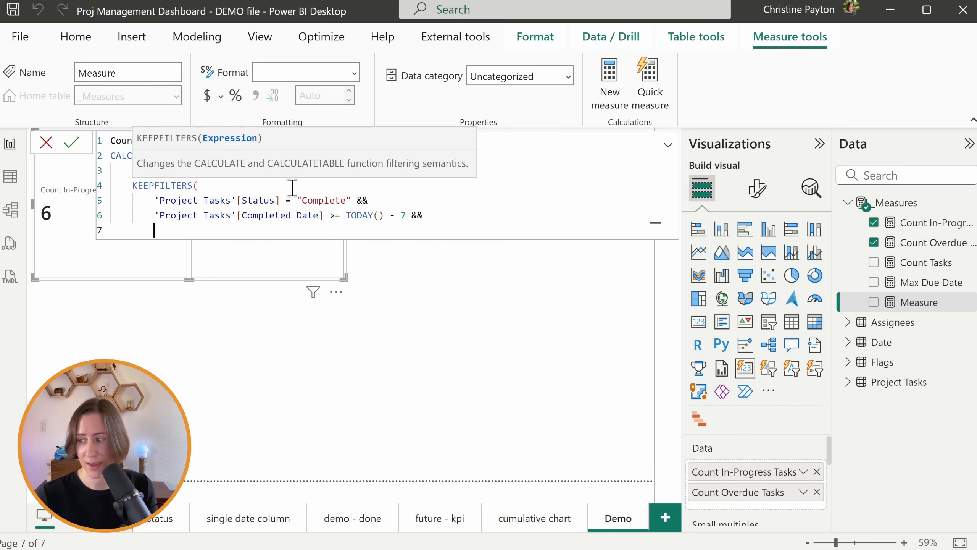
text('Project Tasks'[Completed Date] <)
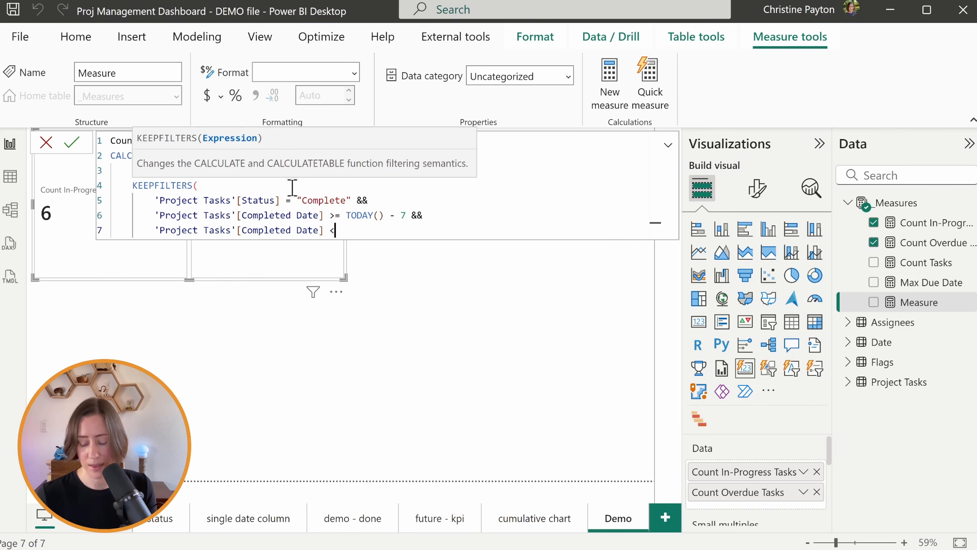
text(= TODAY())
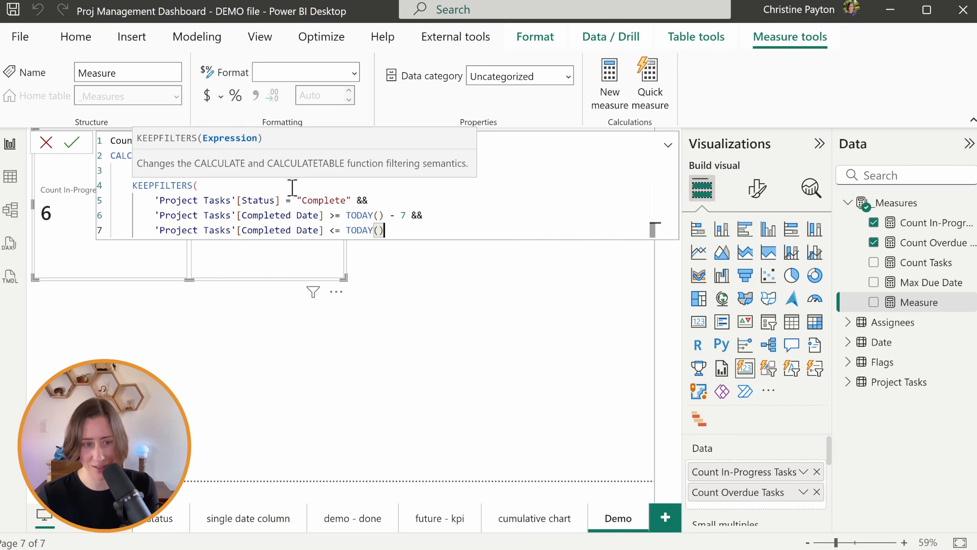
- Close the KEEPFILTERS and CALCULATE parentheses, commit the measure, and add Count Recently Completed Tasks to the card visual
key(Return)
text())
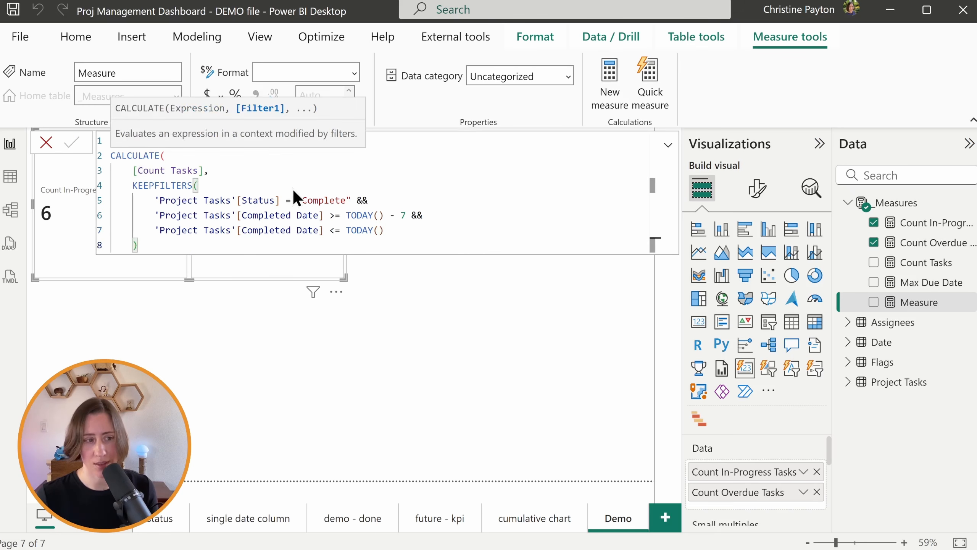
text())
key(Return)
click(874, 262)
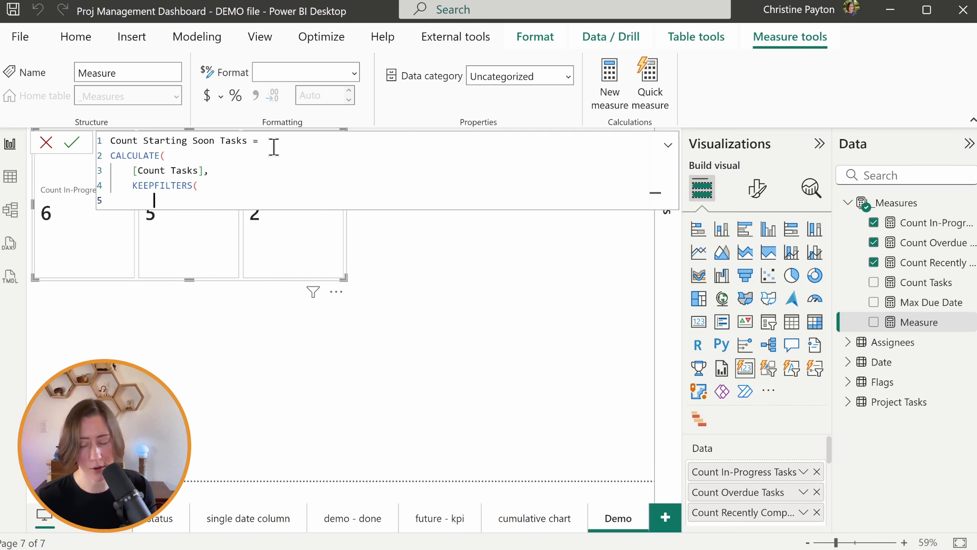
- In the Count Starting Soon Tasks filter, restrict 'Project Tasks'[Start Date] to >= TODAY() and <= TODAY() + 7, joined with &&
text(st)
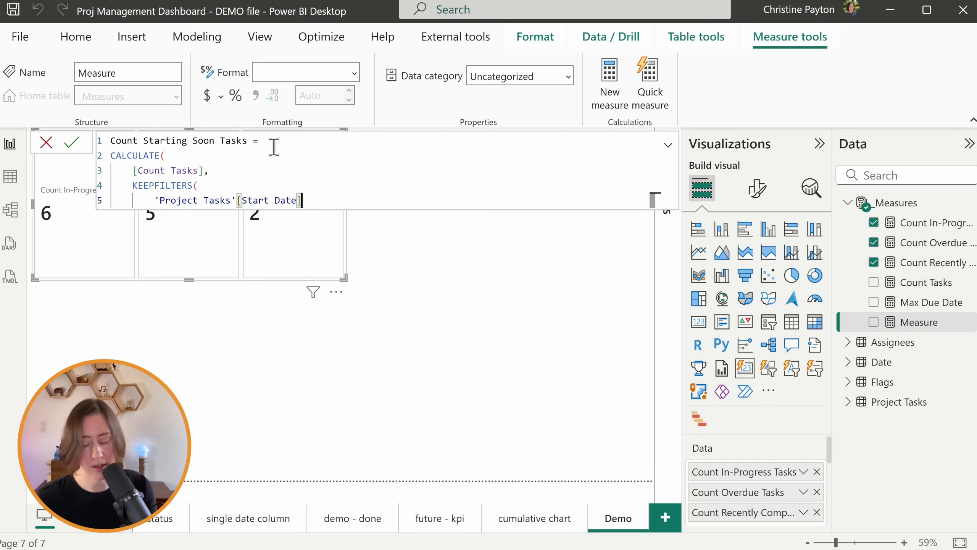
text(>=)
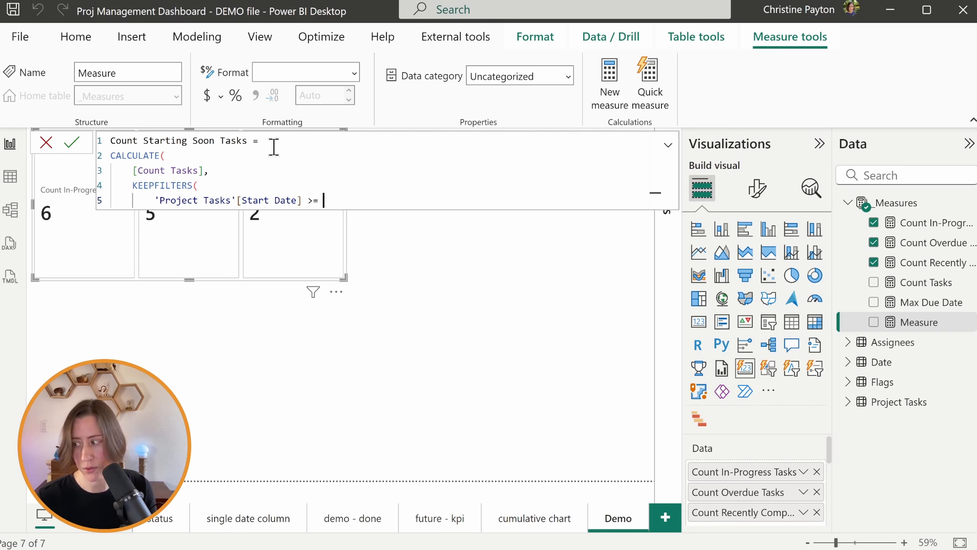
text( today)
key(Tab)
text(&&)
key(shift+Return)
text('Project Tasks'[Start Date] <)
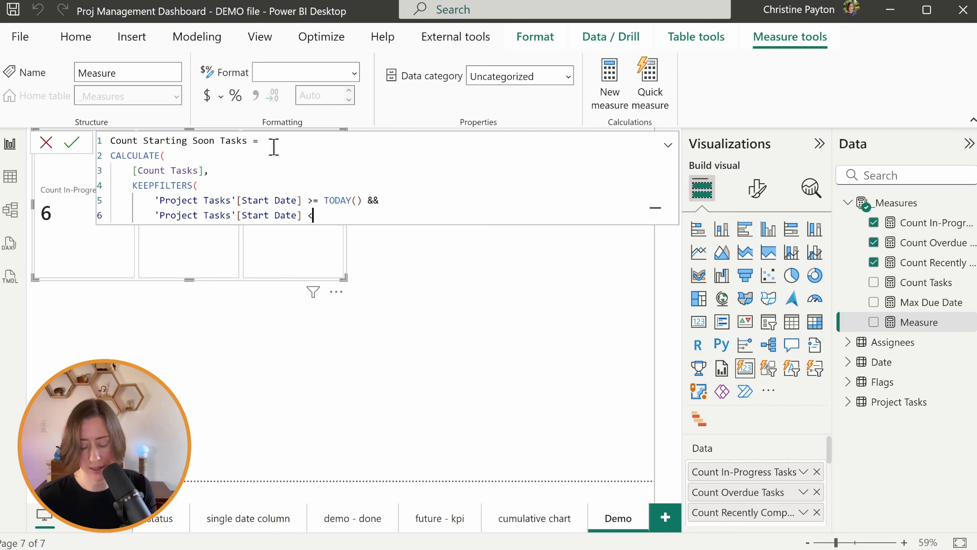
text(= today)
key(Tab)
text(+)
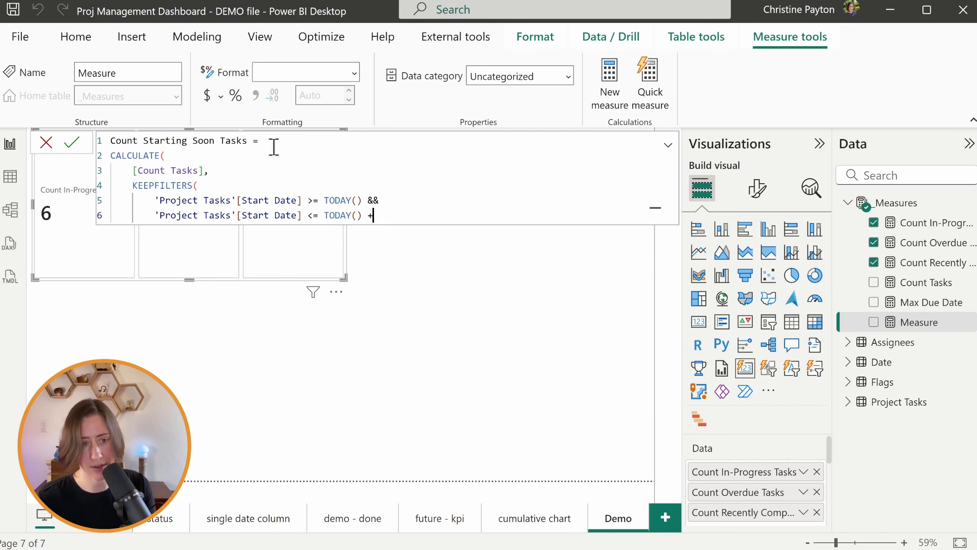
text(7 7)
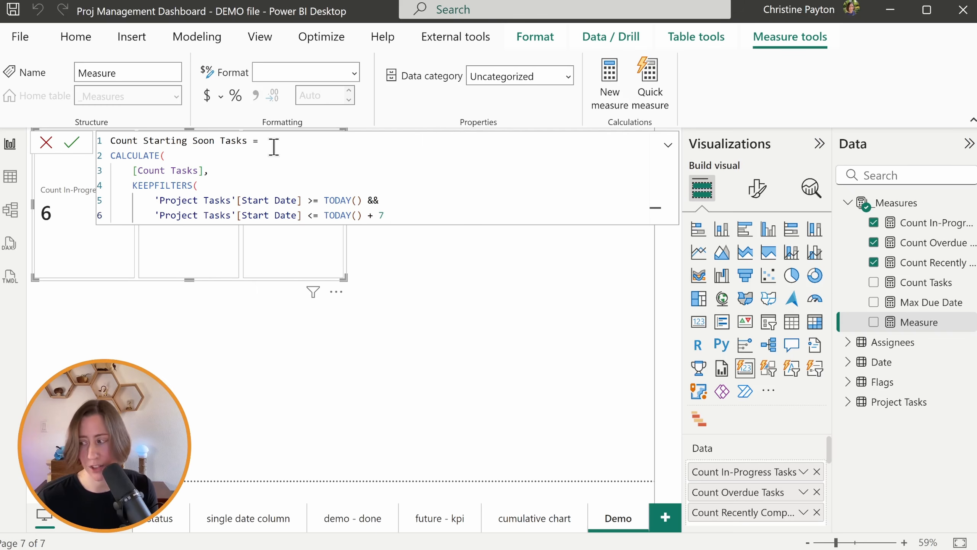
- Add a third condition to the Count Starting Soon Tasks filter with &&: 'Project Tasks'[Status] = "Not Started"
text( &&)
key(Return)
text(stat)
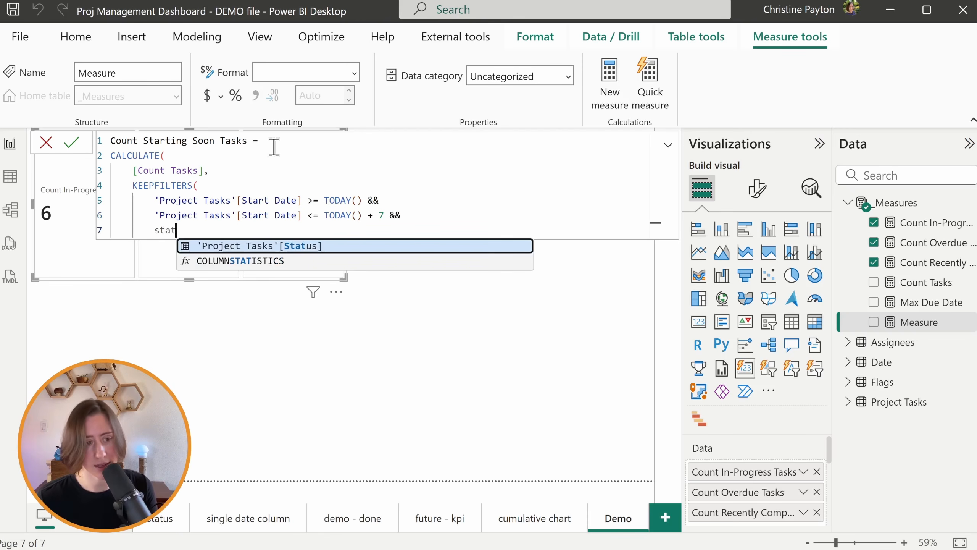
key(Tab)
text(= ")
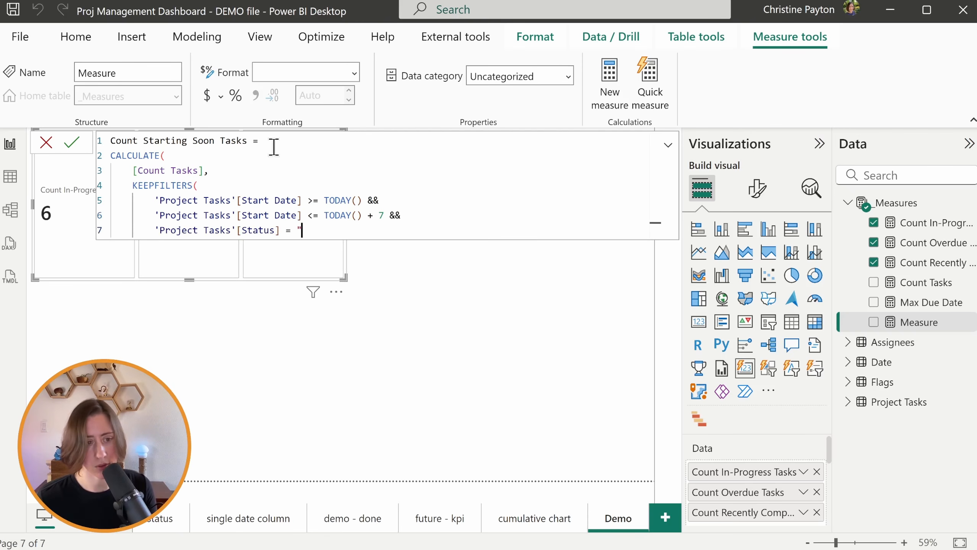
text(Not Started")
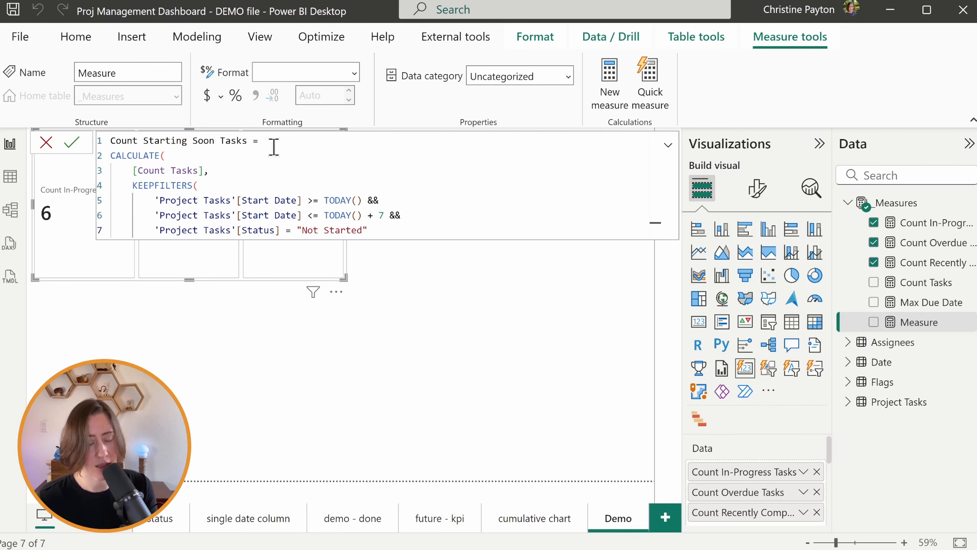
key(Return)
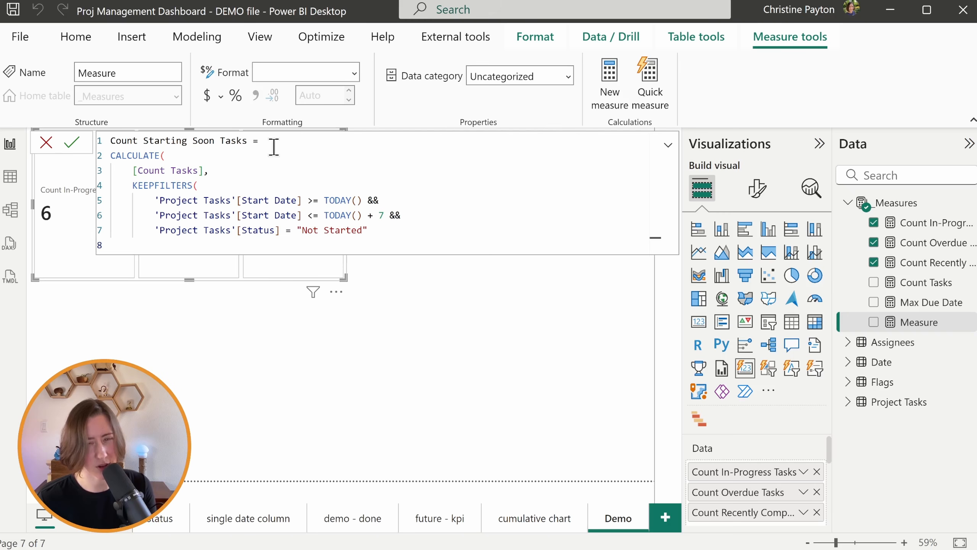
- Close the KEEPFILTERS and CALCULATE parentheses, commit the measure, and add Count Starting Soon Tasks to the card visual
text()))
key(Return)
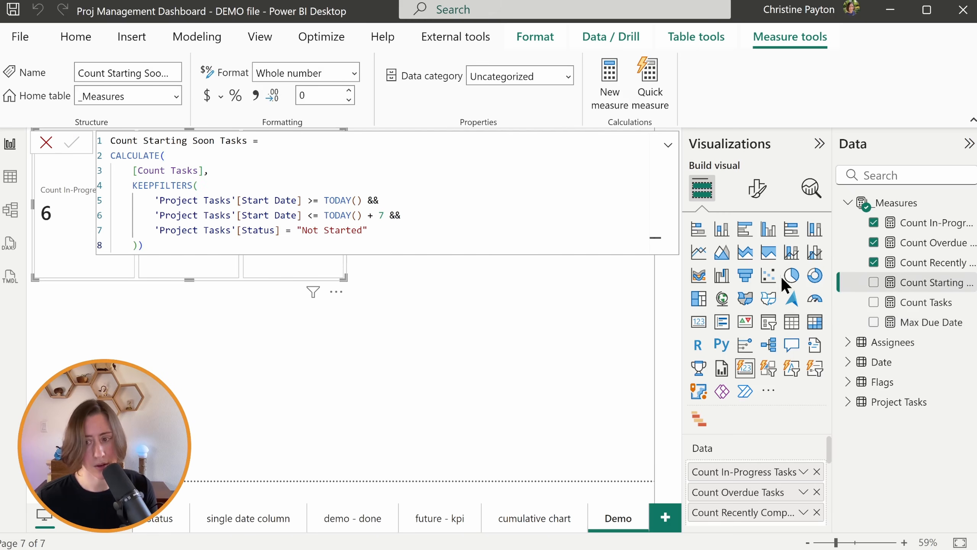
click(874, 282)
- Resize the card visual and set its layout arrangement to Grid, two cards wide by two cards high
drag(343, 278, 371, 298)
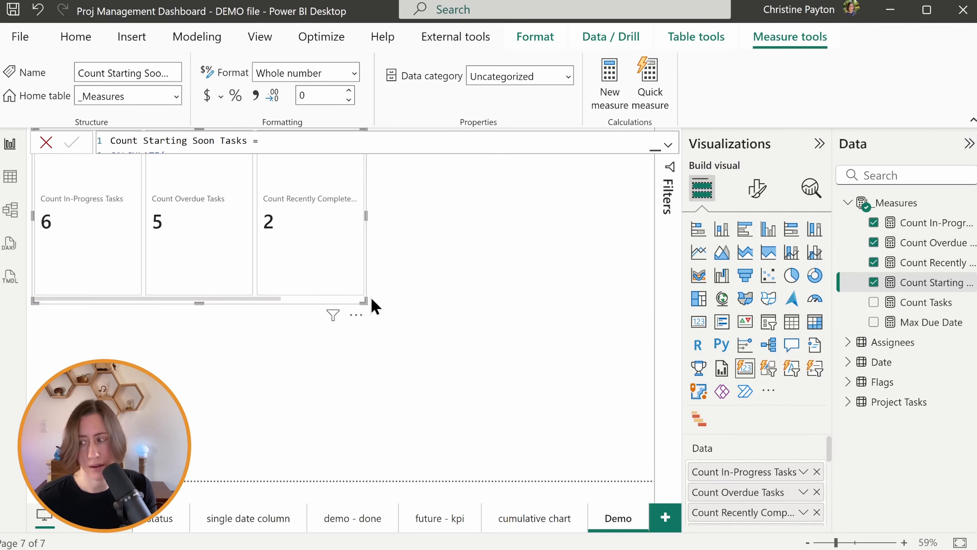
click(757, 189)
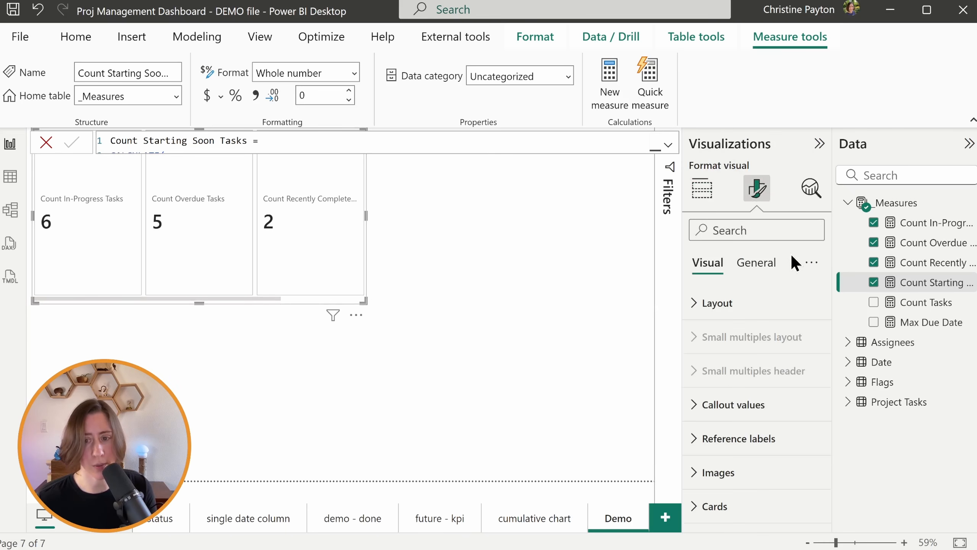
click(749, 304)
click(780, 345)
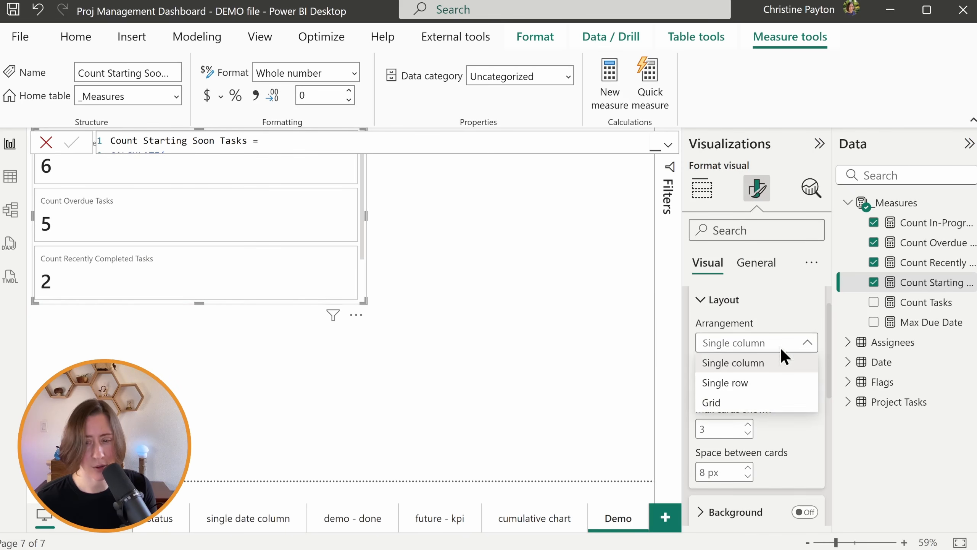
click(758, 404)
double_click(722, 473)
text(2)
click(820, 448)
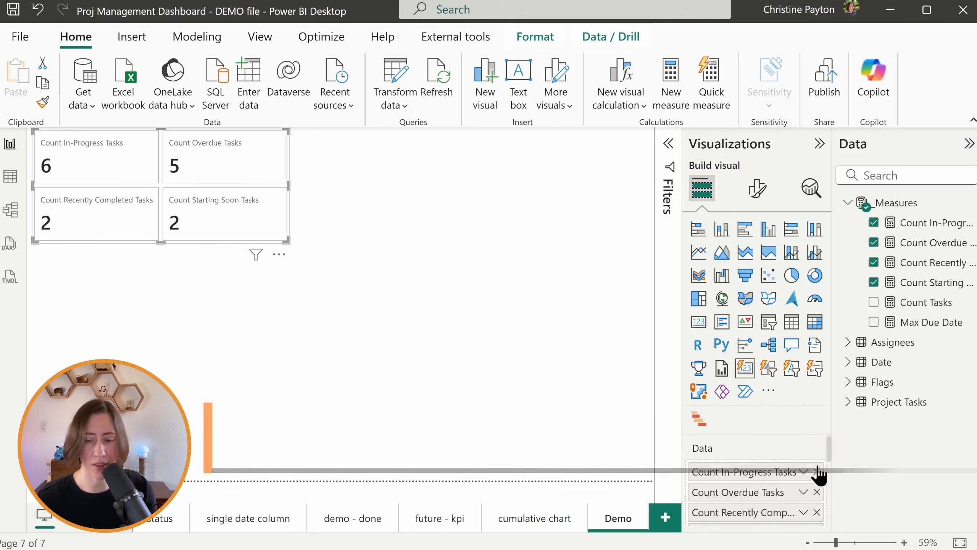
- Rename the card visual's four fields to In-Progress, Overdue, Recently Completed and Starting Soon
drag(829, 441, 829, 443)
scroll(829, 442, down, 2)
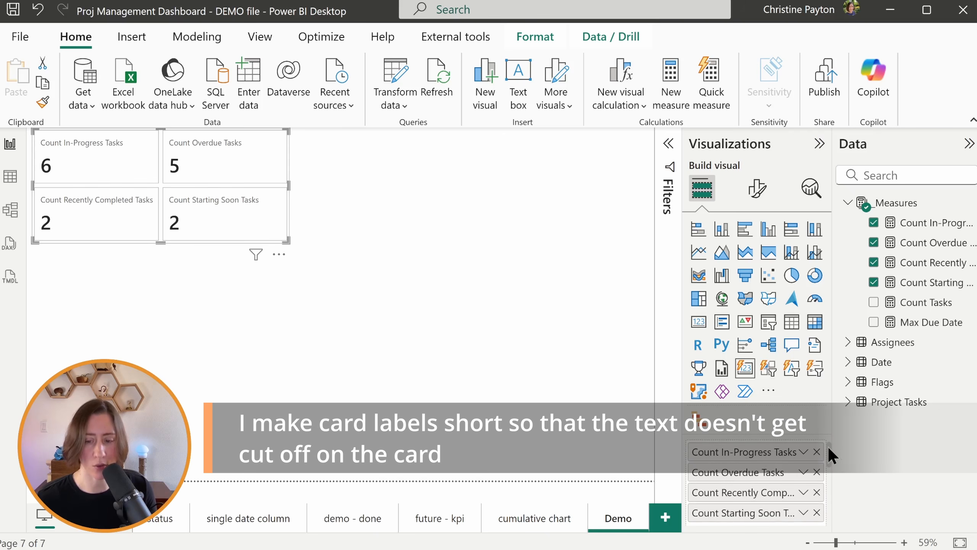
double_click(751, 453)
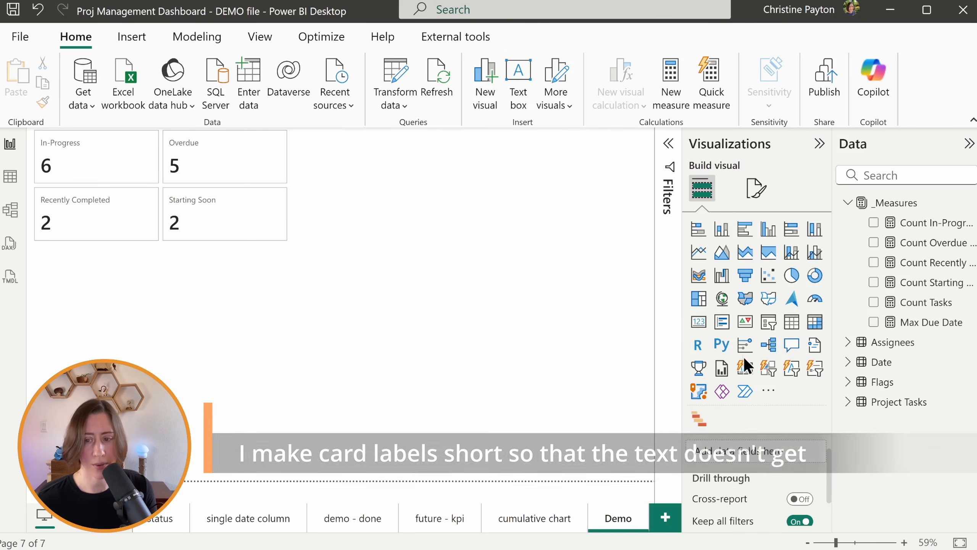
- Insert a table visual below the cards, enlarge it across the page, and add the Title, Status and % Complete fields
click(791, 323)
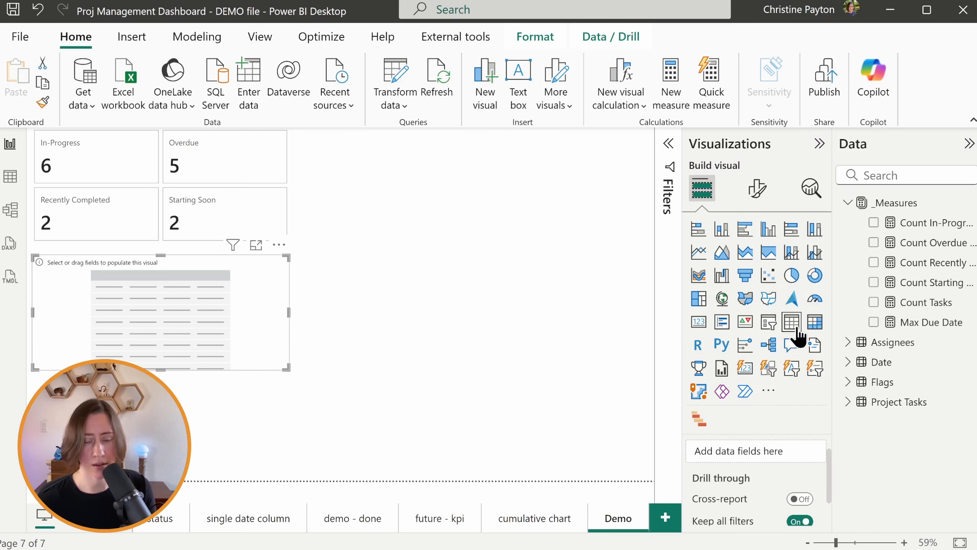
drag(292, 372, 642, 467)
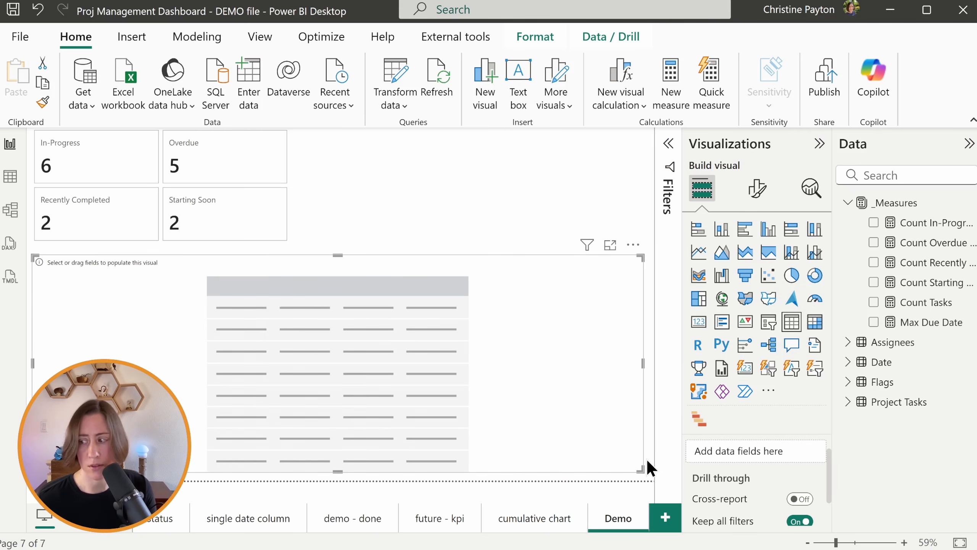
click(880, 175)
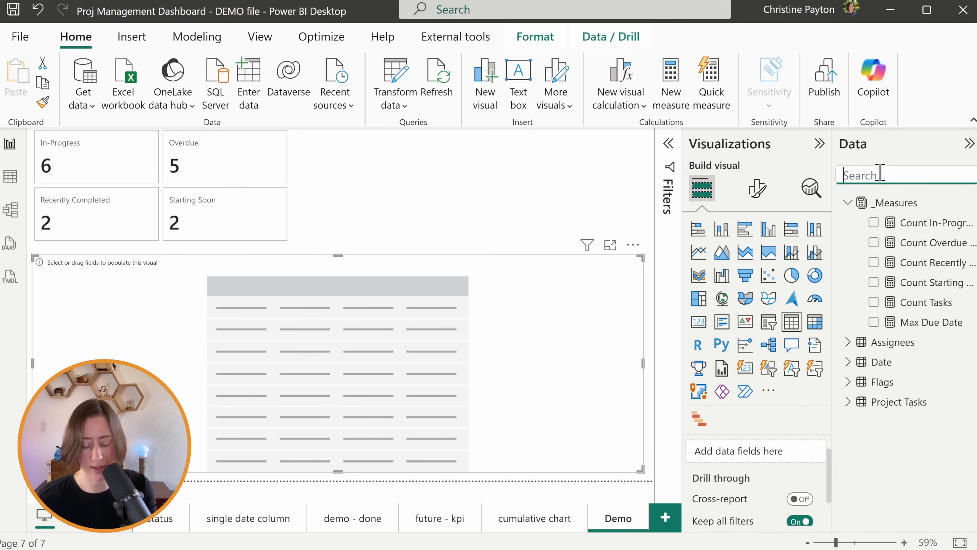
text(task)
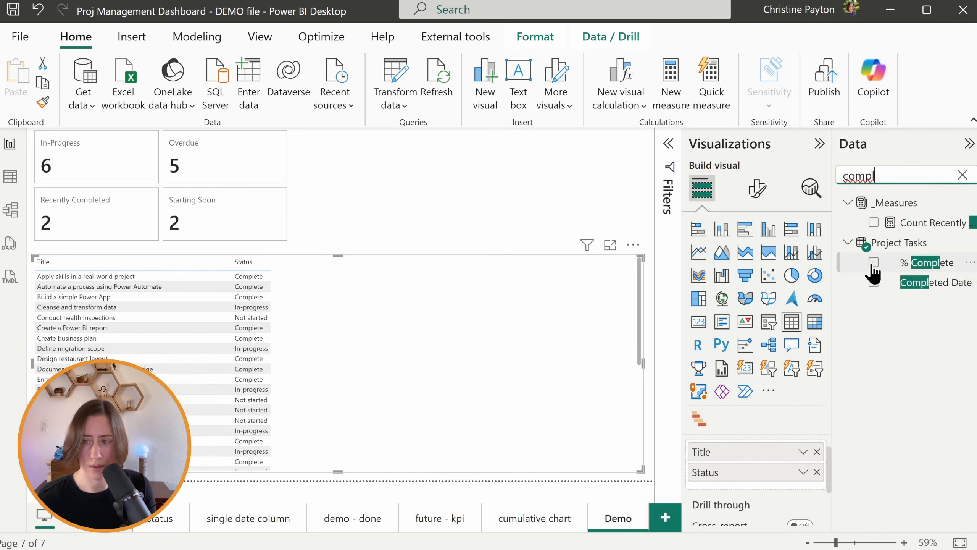
click(872, 264)
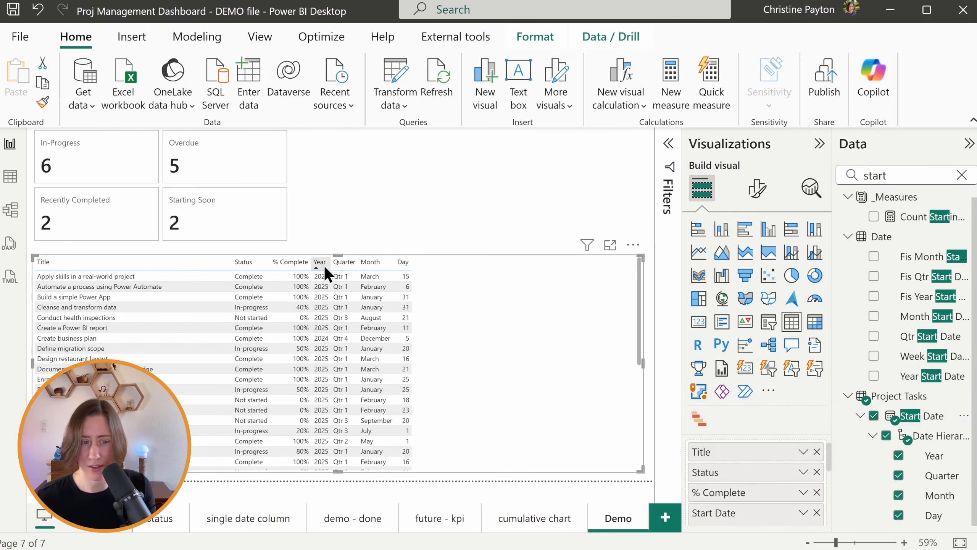
- Show Start Date as a plain date in the table and add Due date, Completed Date, Bucket, Assignees (text) and Project Name
drag(828, 454, 829, 458)
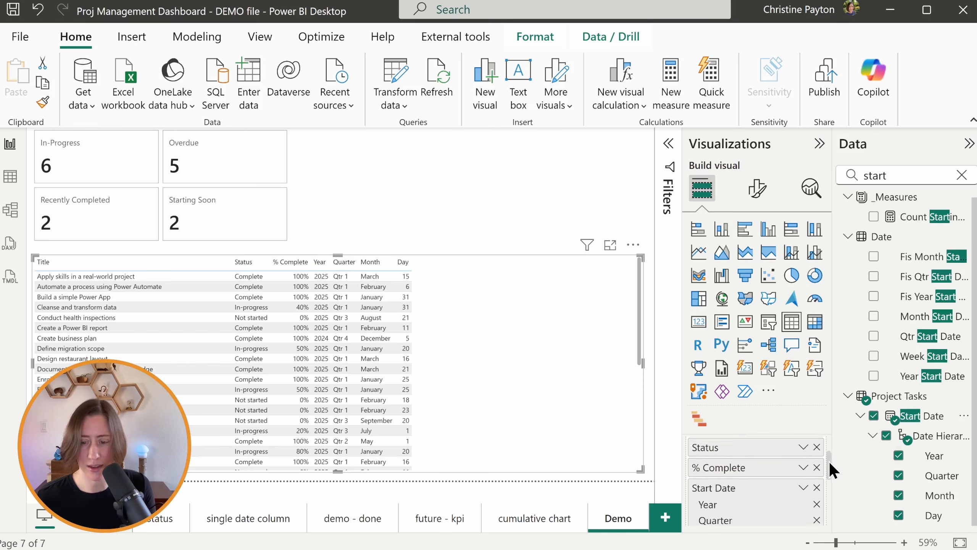
scroll(804, 468, down, 1)
click(803, 458)
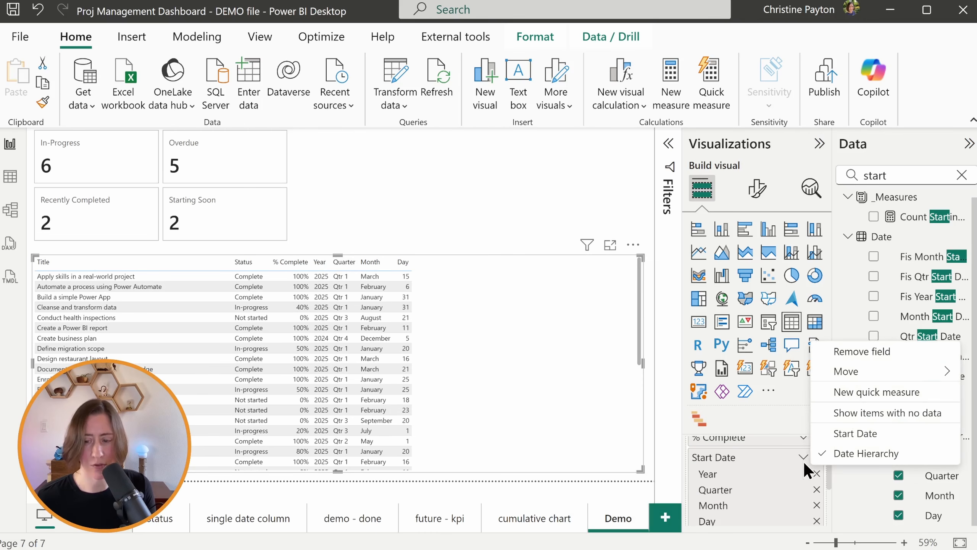
click(876, 434)
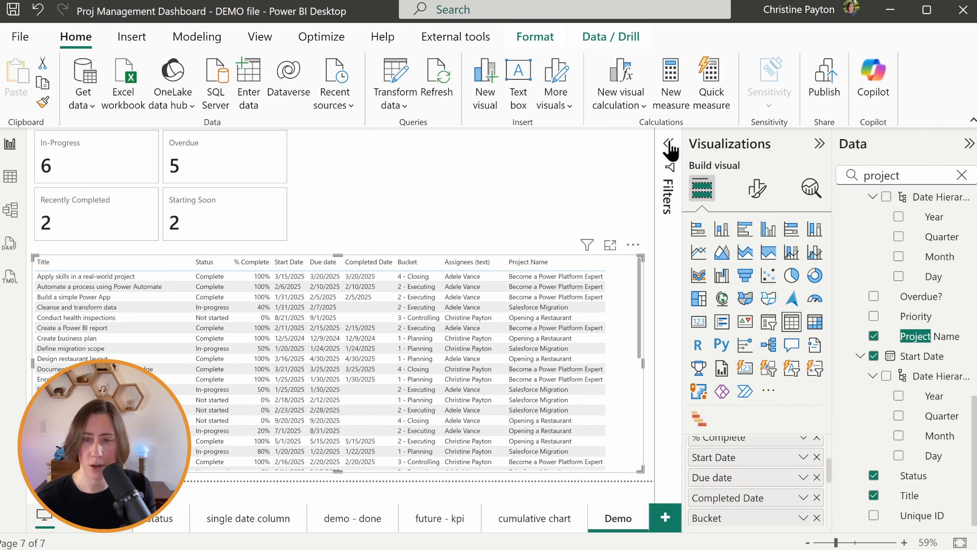
- Add Project Name as a page-level filter and filter the page to the Become a Power Platform Expert project
click(670, 146)
drag(934, 336, 612, 263)
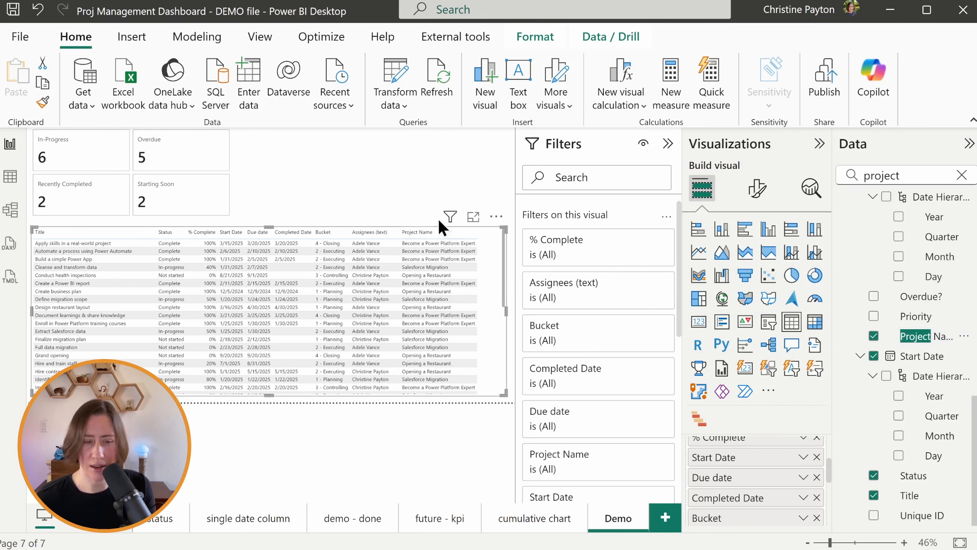
click(397, 180)
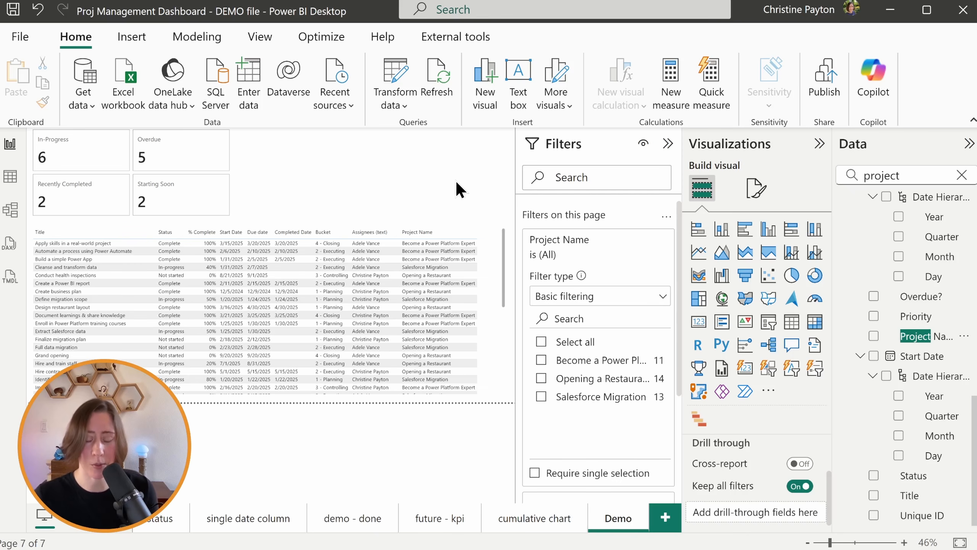
click(541, 360)
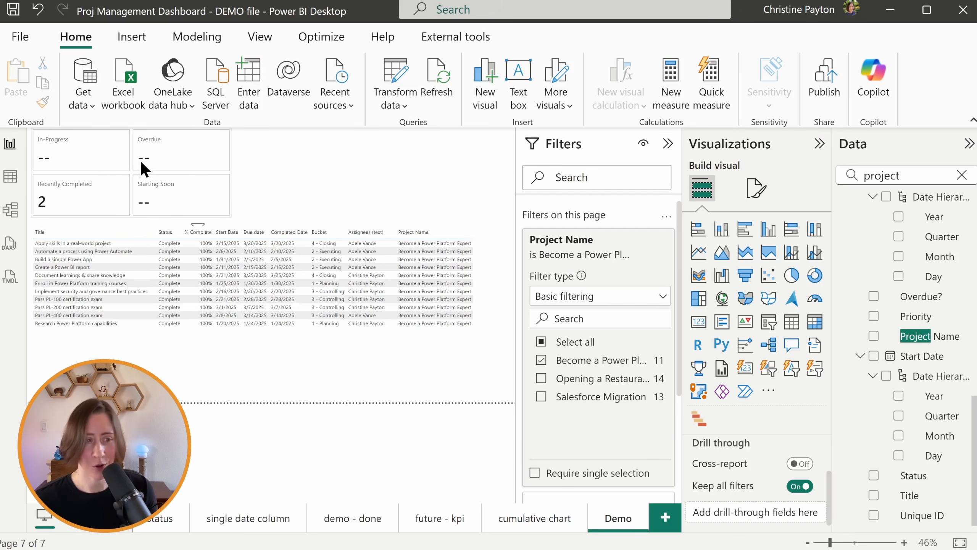
- Set the card visual's callout values to show blanks as 0
click(225, 168)
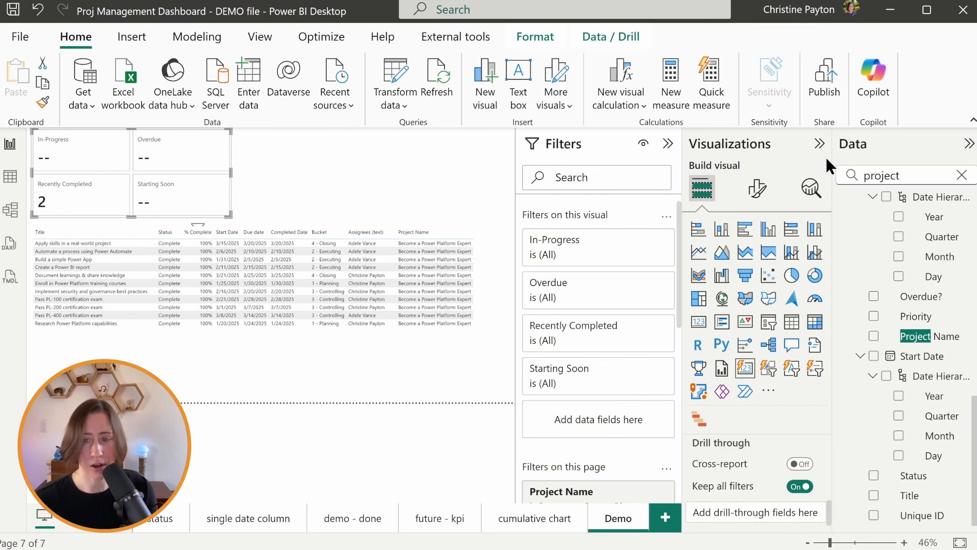
click(756, 194)
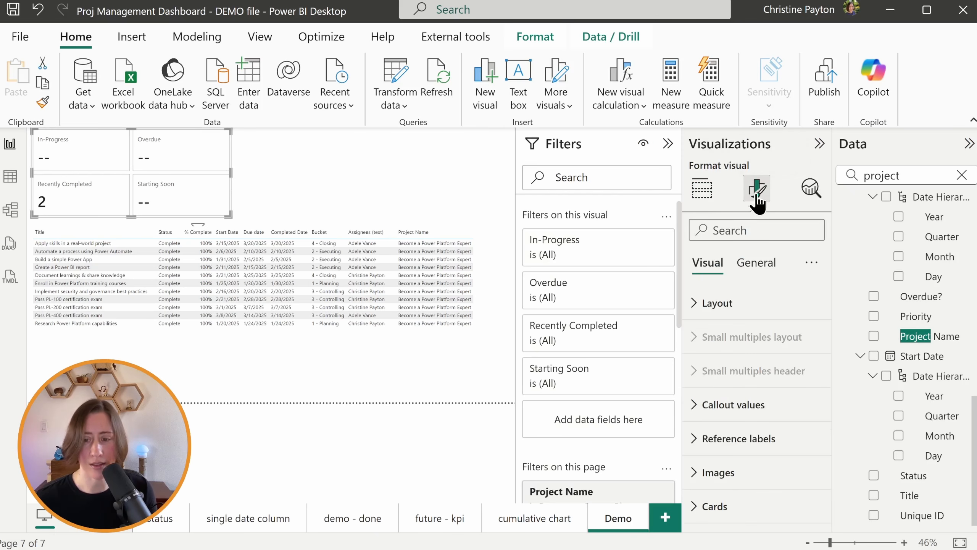
click(761, 230)
text(blank)
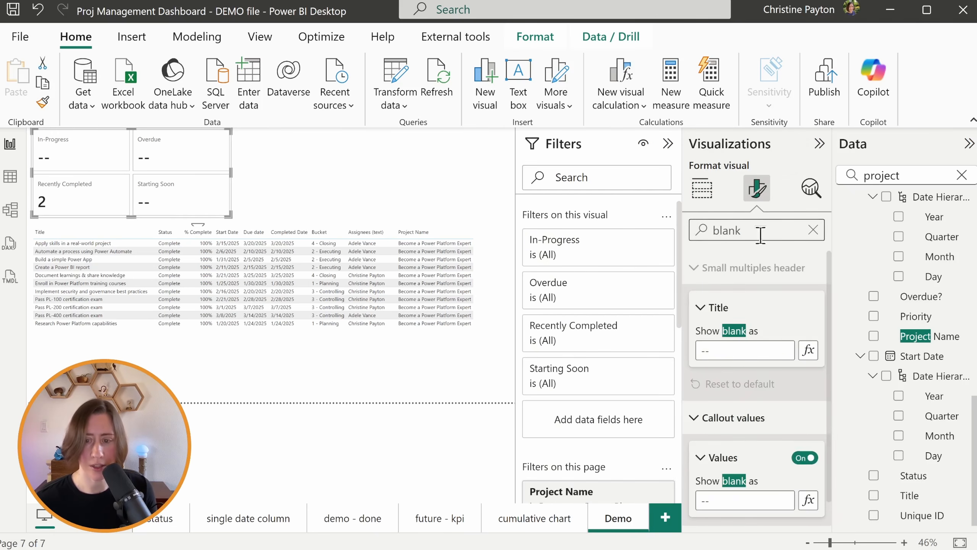
double_click(772, 476)
text(0)
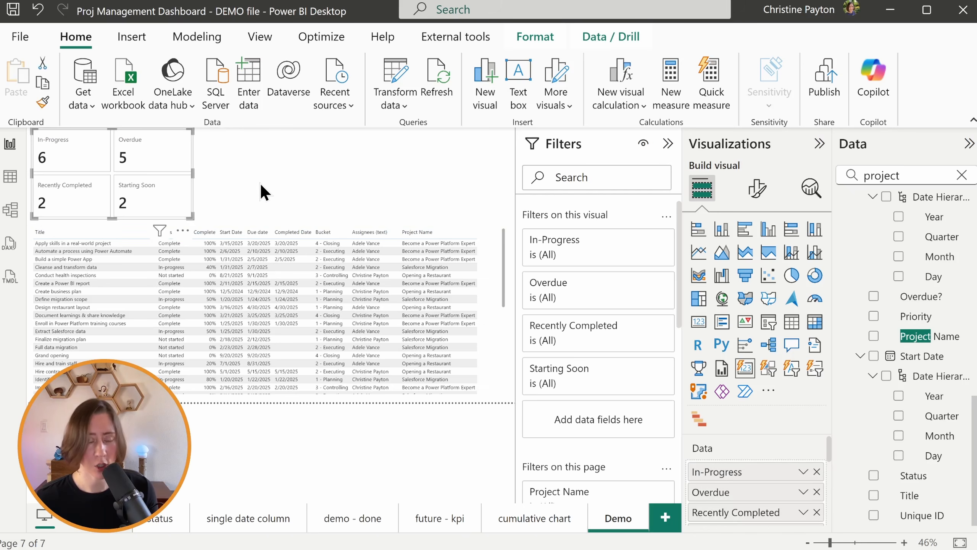
- Insert a stacked bar chart beside the cards and narrow it to about half the remaining width
click(261, 183)
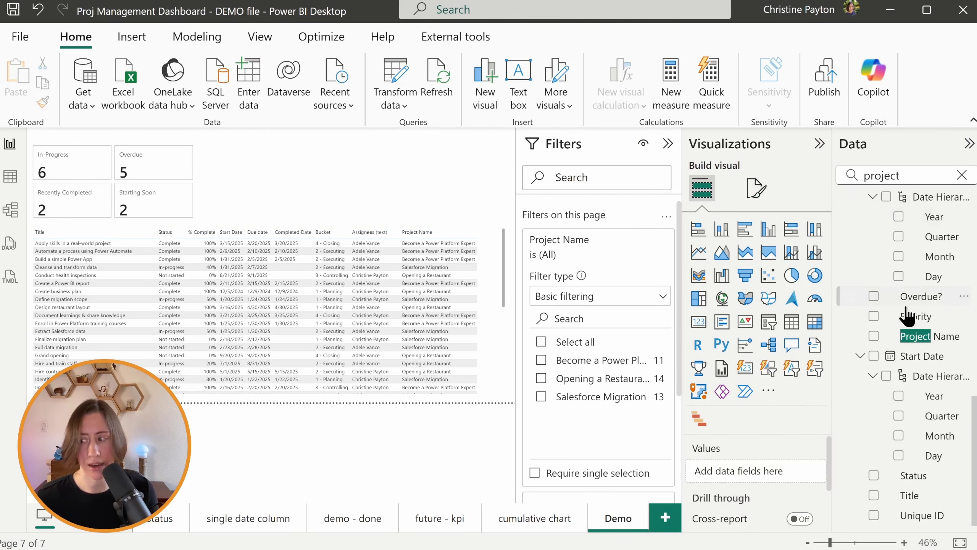
click(961, 175)
click(698, 231)
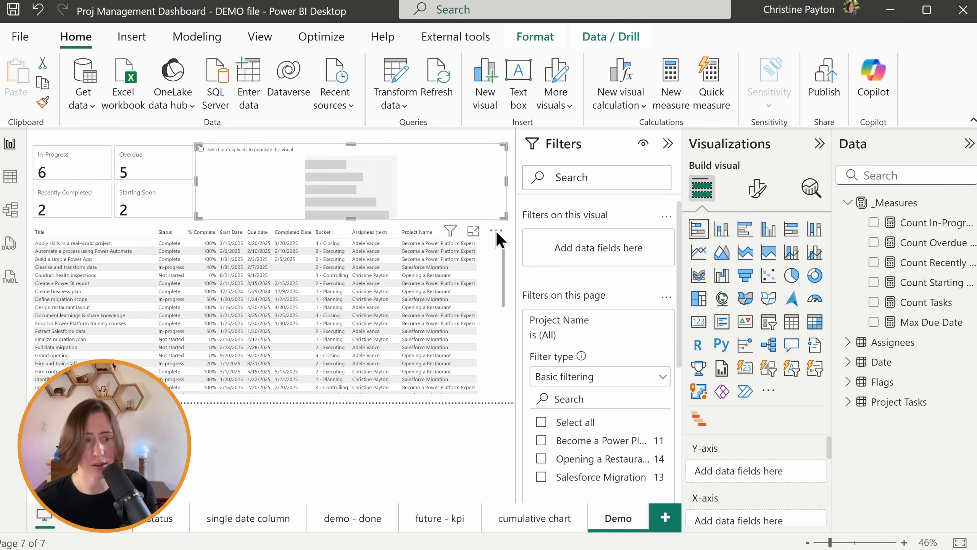
drag(506, 182, 361, 183)
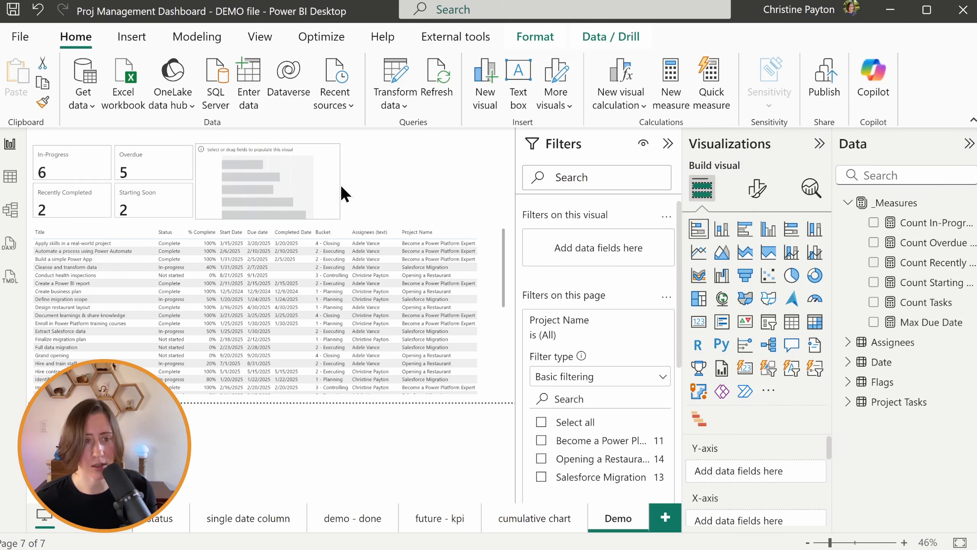
- Build the bar chart with Count Tasks on the X-axis, Assignee Name on the Y-axis and Status as the legend
drag(925, 302, 746, 521)
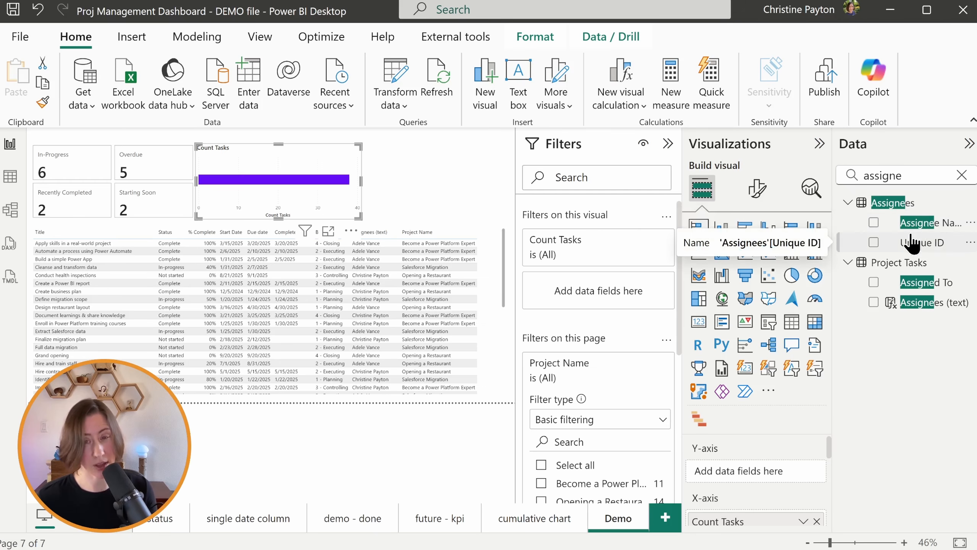
drag(925, 224, 744, 471)
double_click(902, 175)
text(stat)
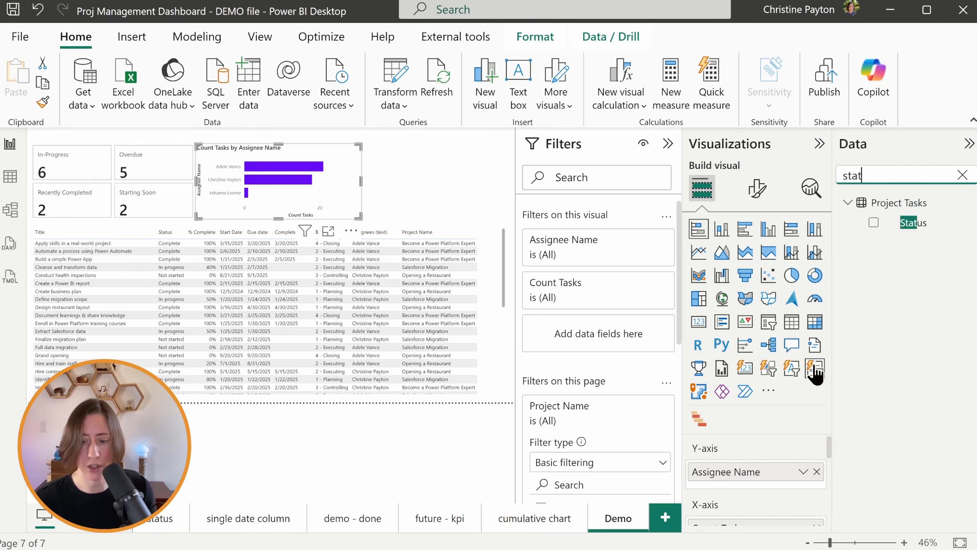
scroll(788, 477, down, 2)
drag(924, 231, 748, 500)
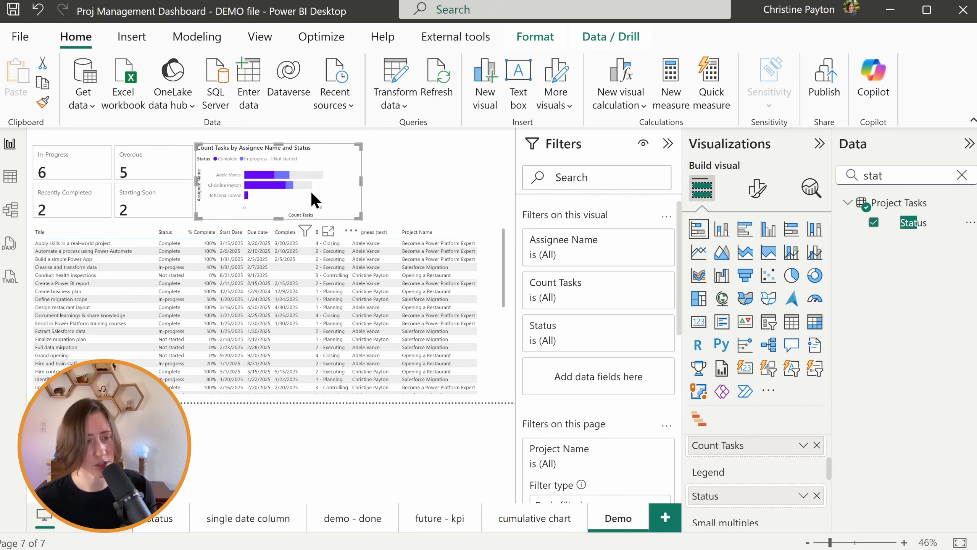
- Test cross-filtering from the bar chart using the second assignee's In-progress segment and that assignee's axis label
mouse_move(292, 189)
click(289, 186)
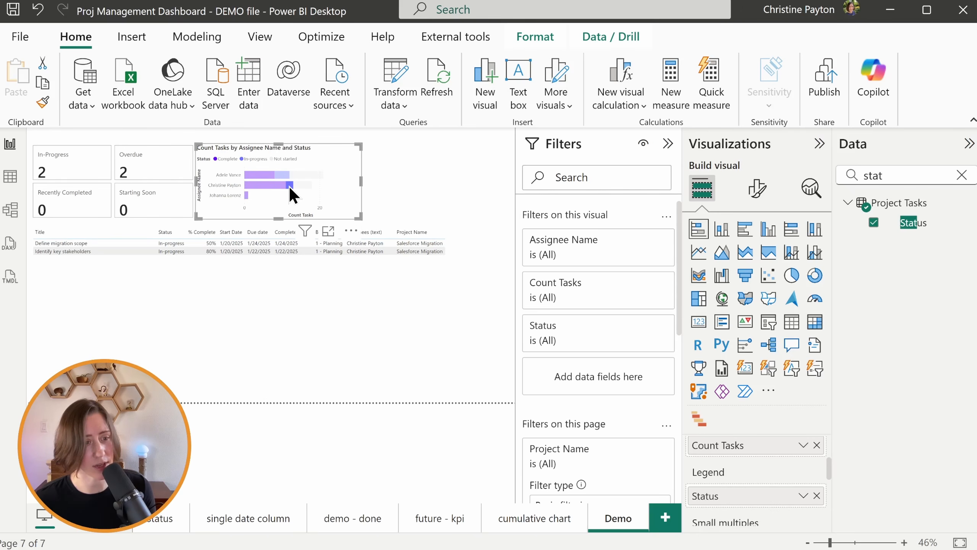
click(288, 186)
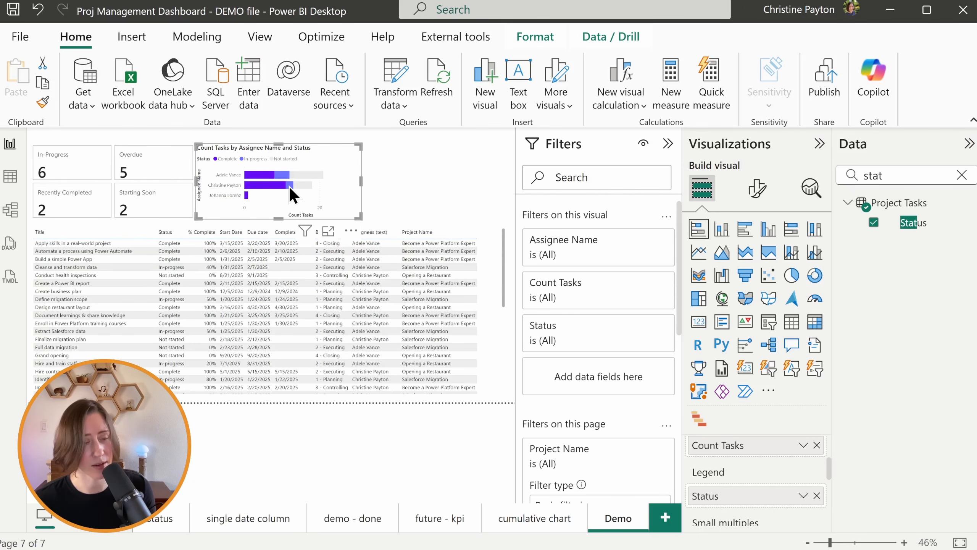
click(218, 186)
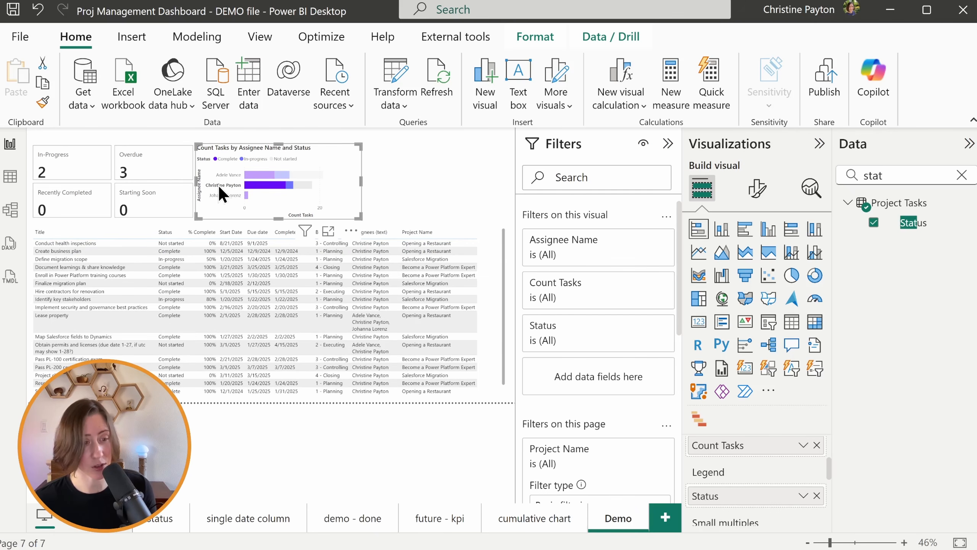
- Clear the assignee cross-filter and copy the Running Total Labor Cost line chart from the cumulative chart page to the Demo page
click(222, 194)
click(623, 522)
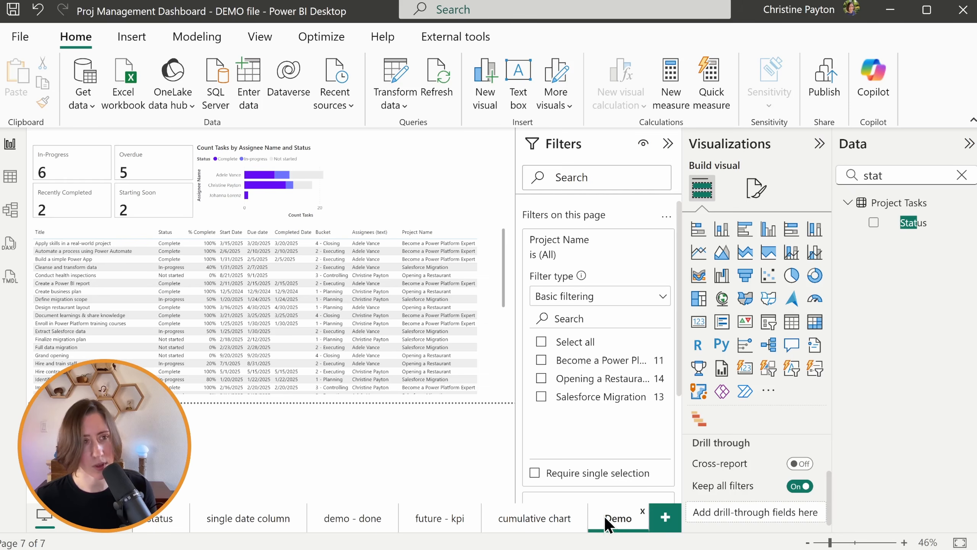
click(556, 521)
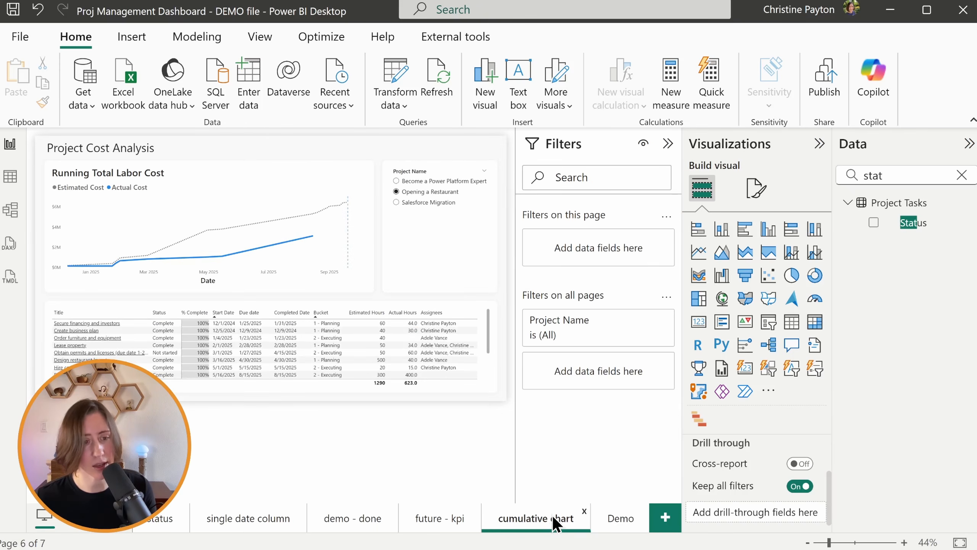
click(94, 176)
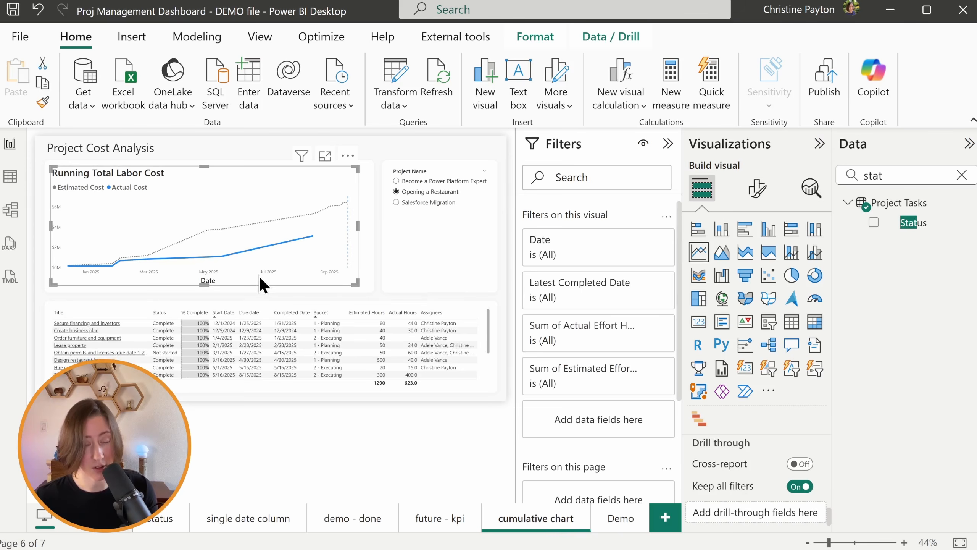
mouse_move(273, 237)
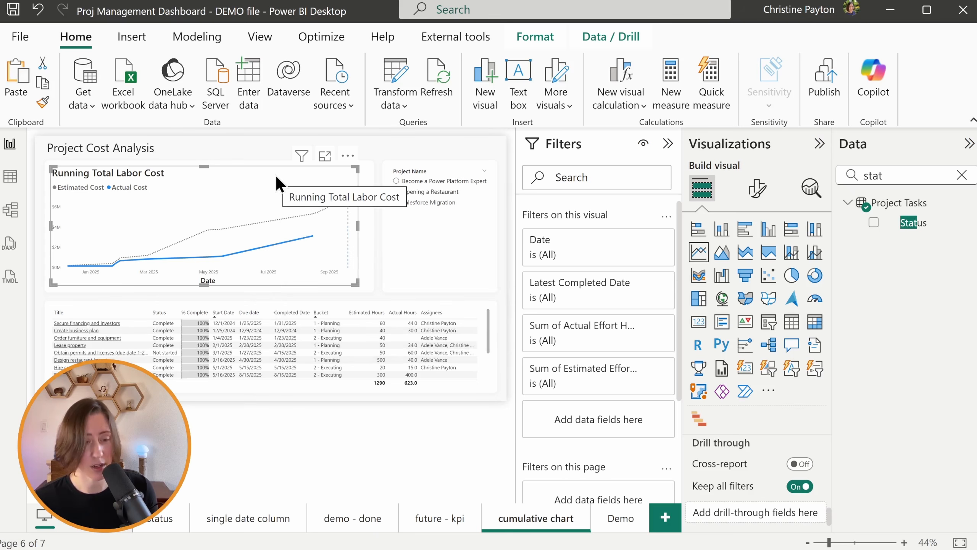
click(620, 517)
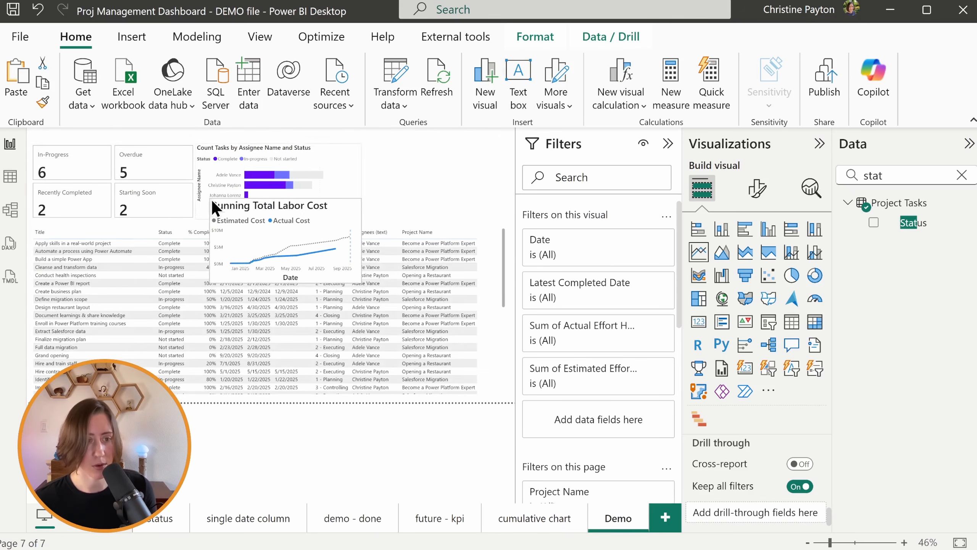
- Place the line chart at the end of the row above the table, and narrow the bar chart to make room for it
click(237, 216)
drag(378, 150, 419, 149)
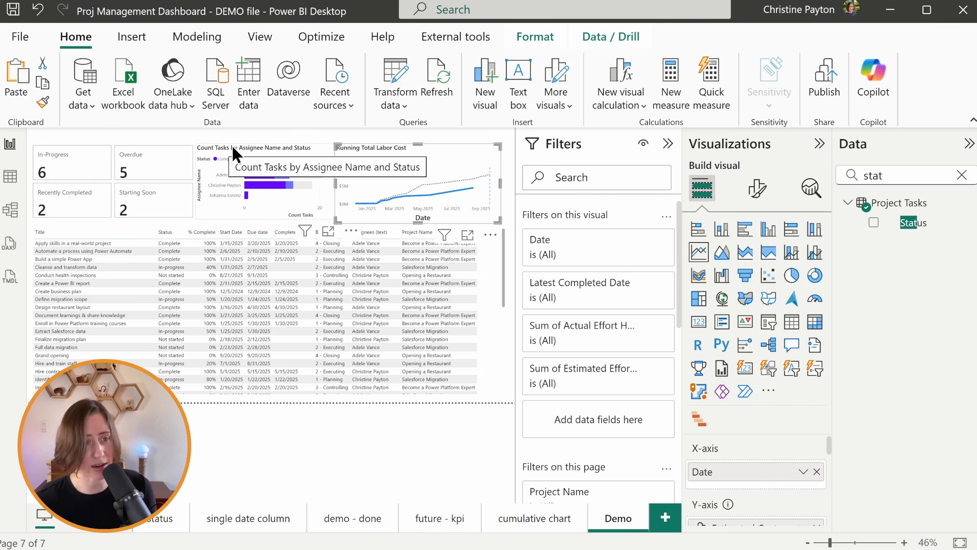
click(258, 149)
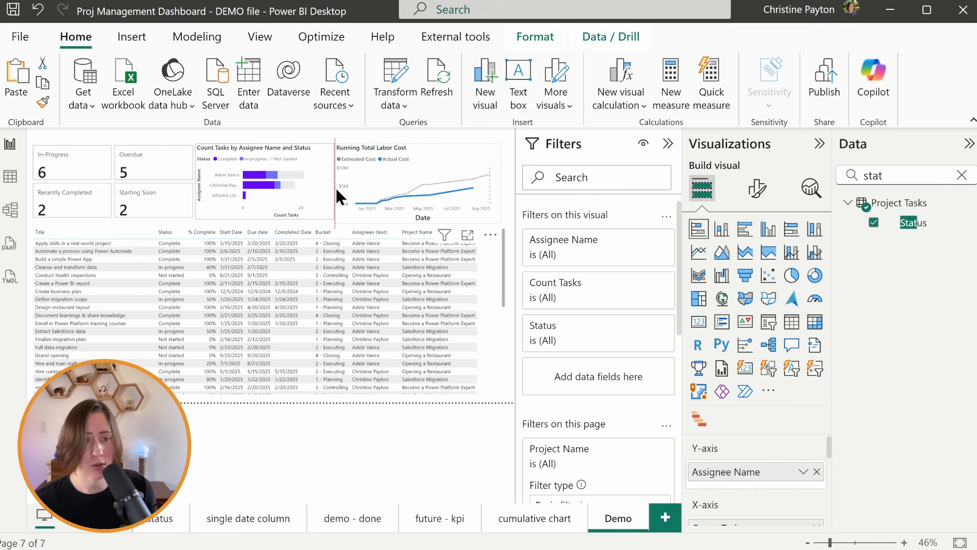
- Review the position and font options for the bar chart's legend
click(756, 189)
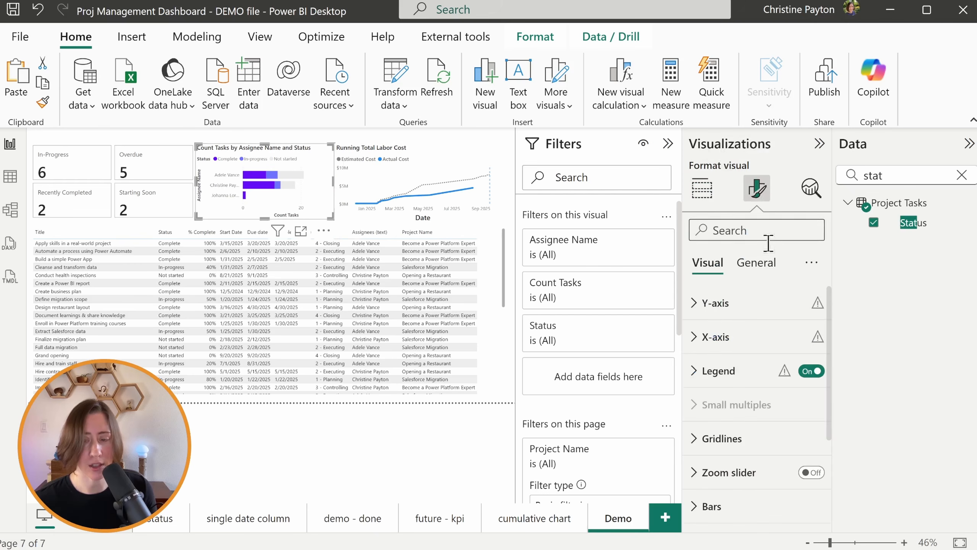
click(759, 371)
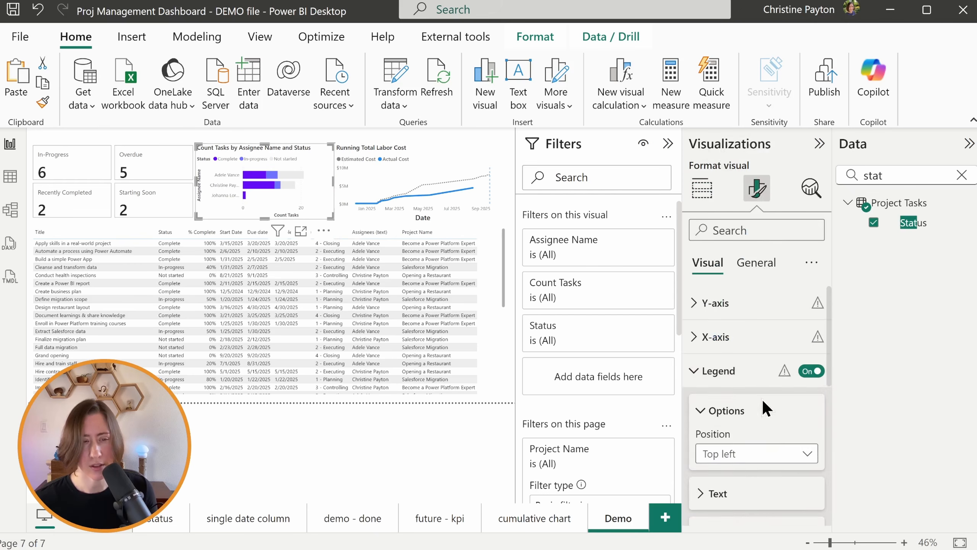
scroll(767, 426, down, 2)
click(720, 411)
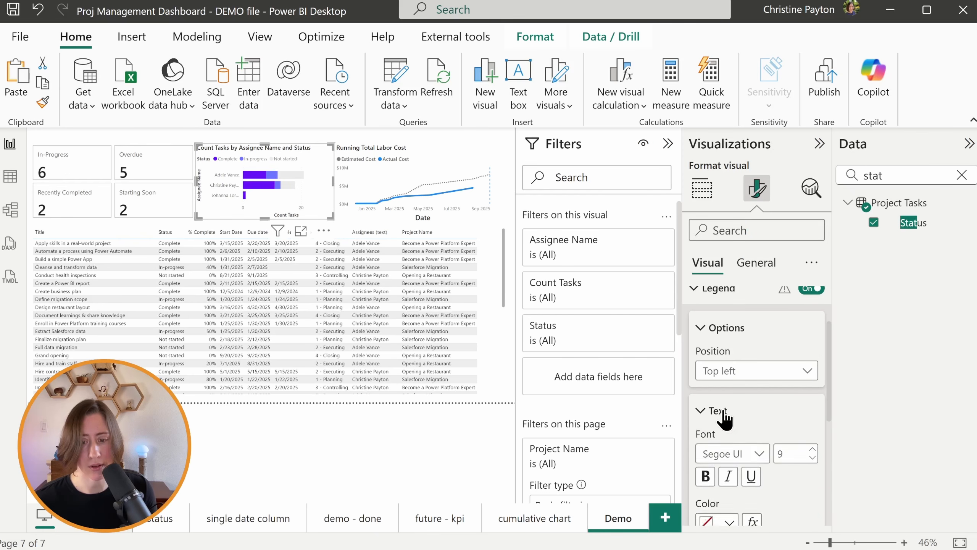
scroll(725, 419, down, 3)
click(756, 370)
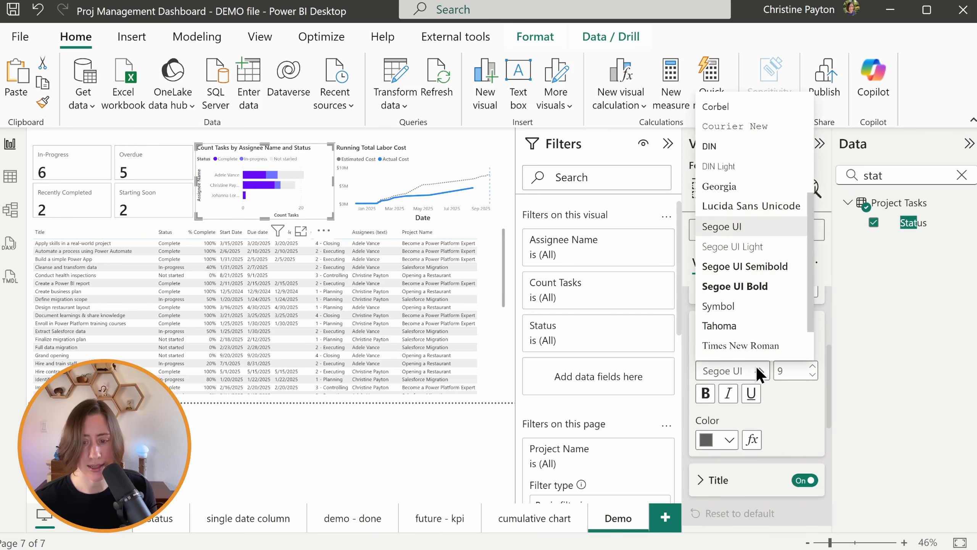
click(489, 294)
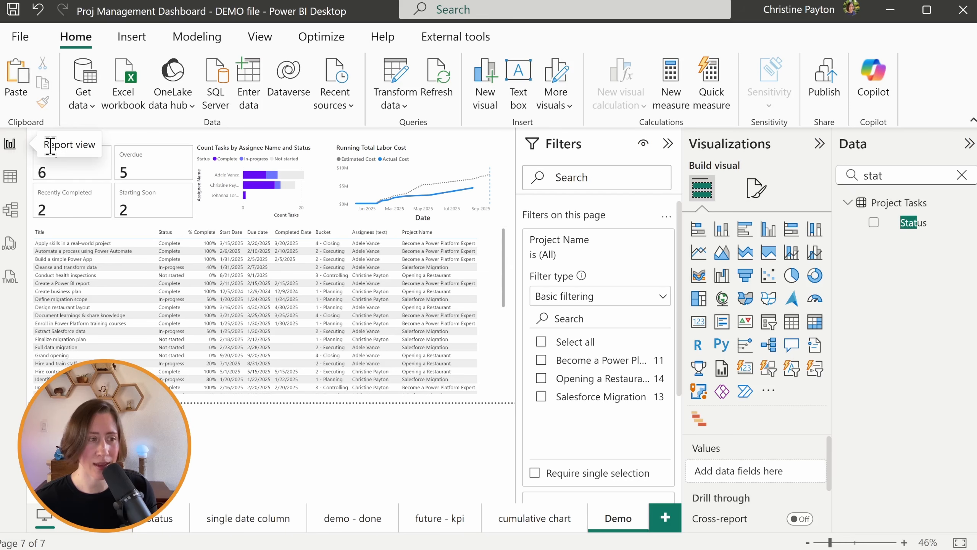
- Switch to the Google Fonts icon library, open the Double Arrow icon and set its color to #B5B8FF
click(89, 180)
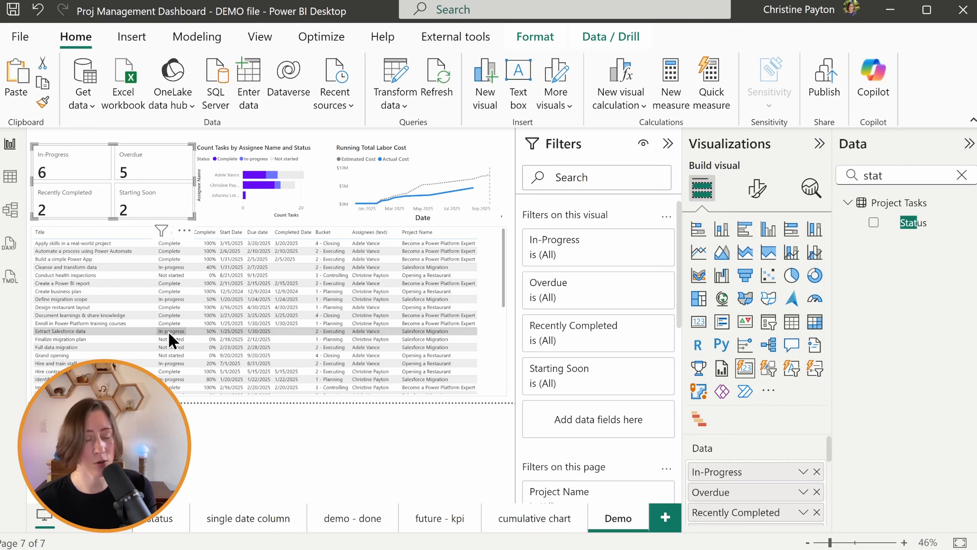
mouse_move(605, 548)
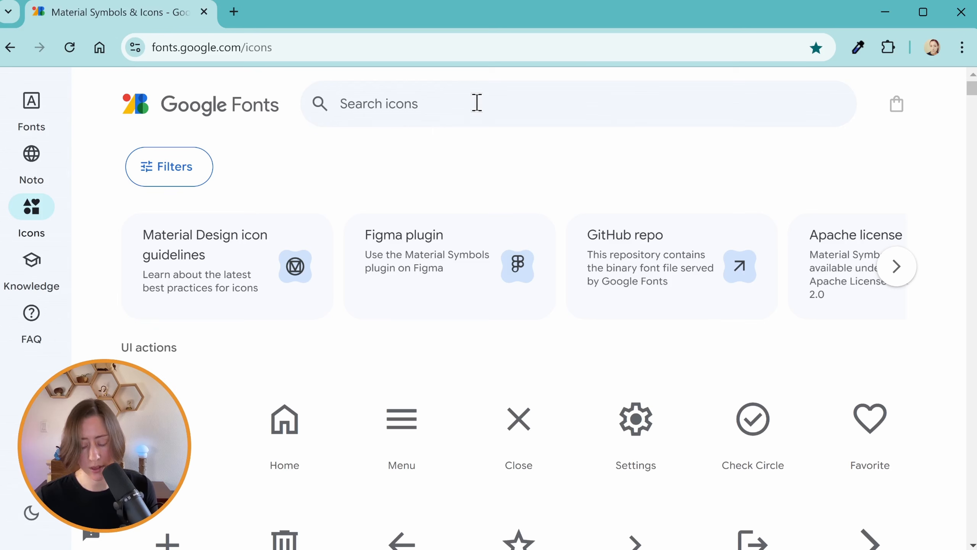
text(double arrow)
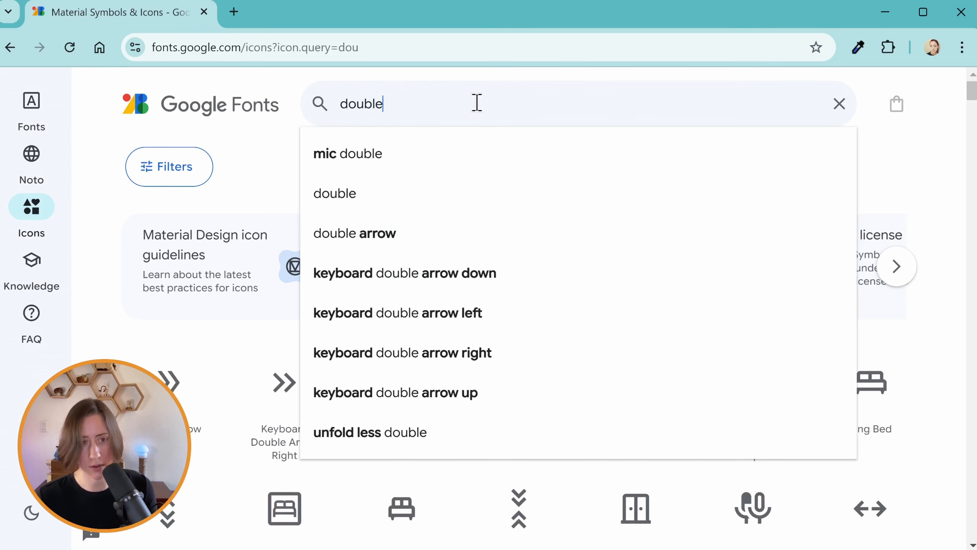
key(Return)
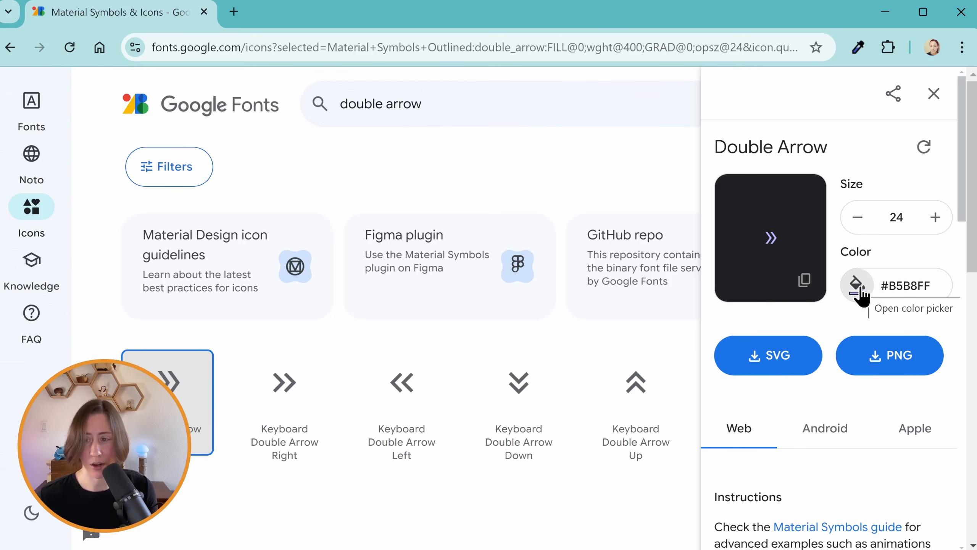
- Set the Double Arrow icon's size to 170 and download it as a PNG
click(906, 216)
key(BackSpace)
key(BackSpace)
text(170)
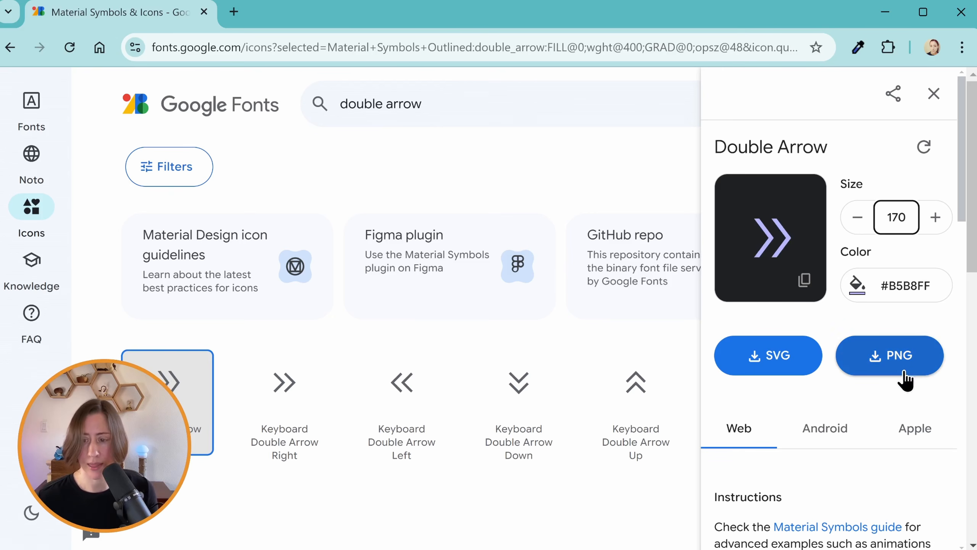
click(891, 354)
- Find the check icon, set its color to #BDD9D6 and download it as a PNG
click(411, 102)
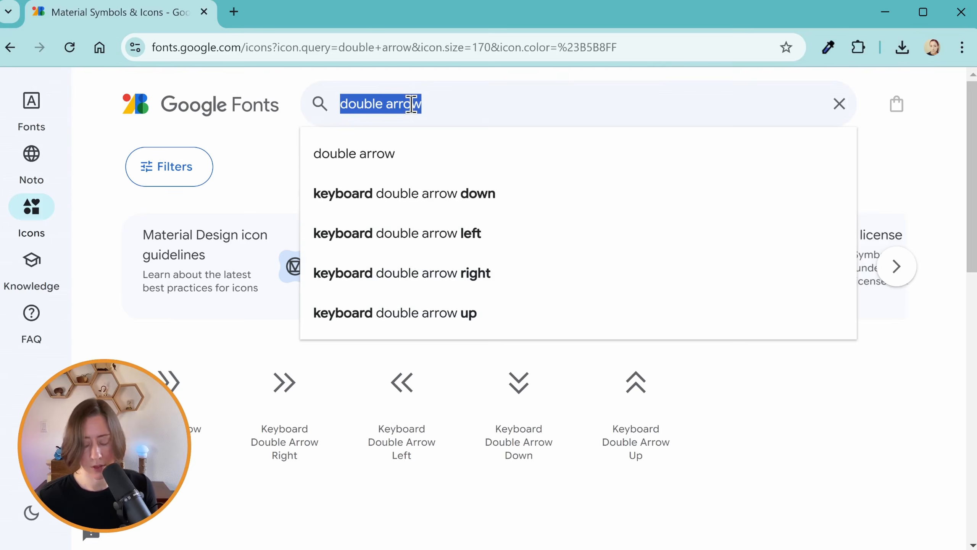
text(check)
click(898, 287)
text(#EDD9D6)
click(865, 349)
- Find the Not Started icon and download it as a PNG in size 170 and color #BDD9D6
click(417, 97)
text(not)
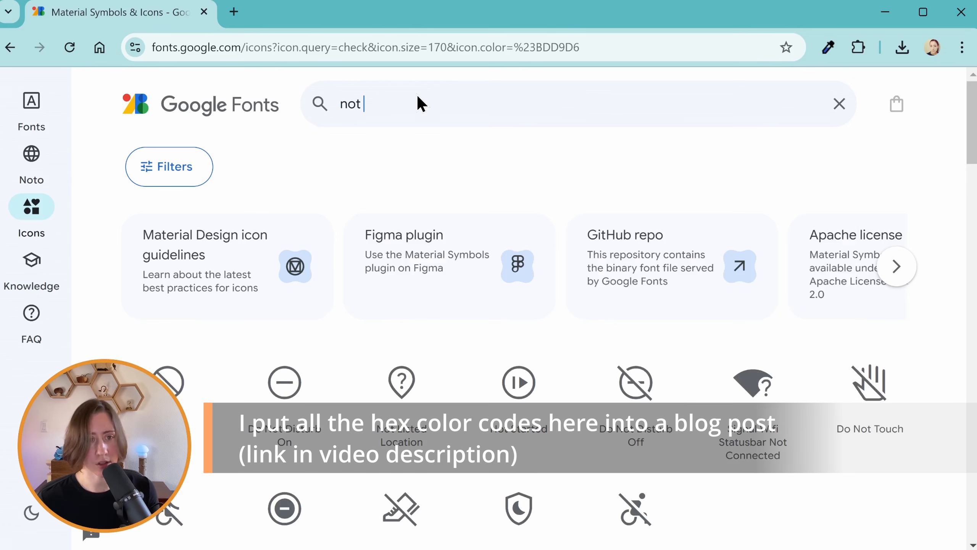
click(523, 404)
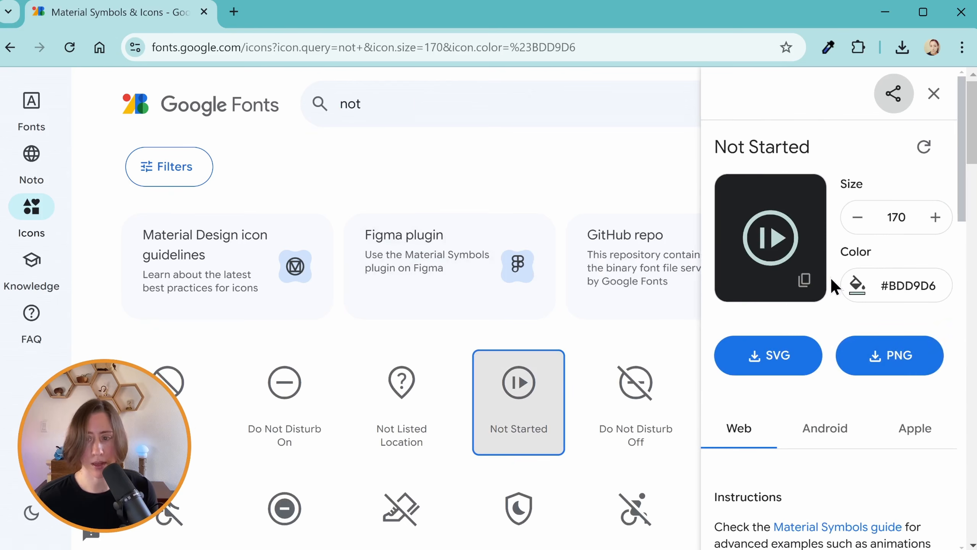
click(897, 375)
- Find the Flag 2 icon, set its color to #FF9187 and download it as a PNG
click(396, 105)
text(flag)
click(284, 508)
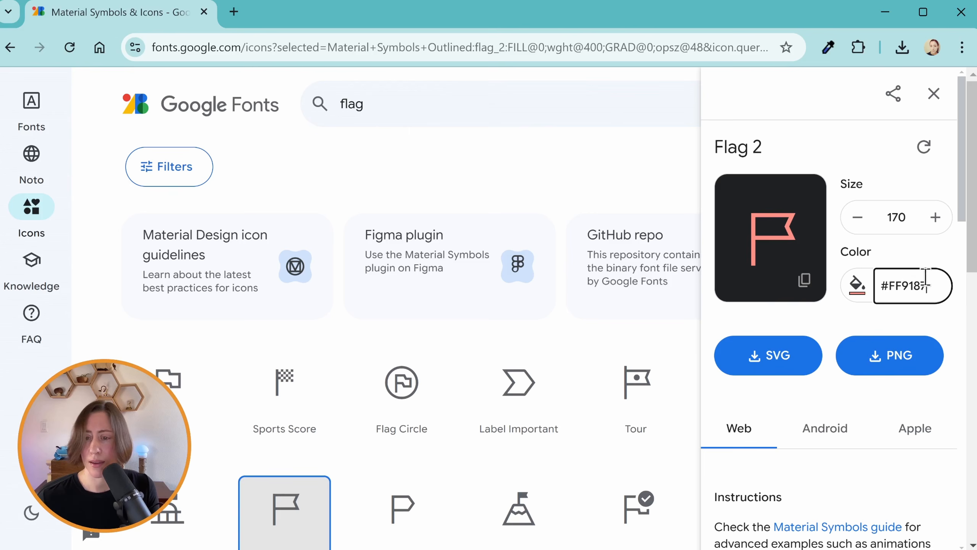
click(870, 360)
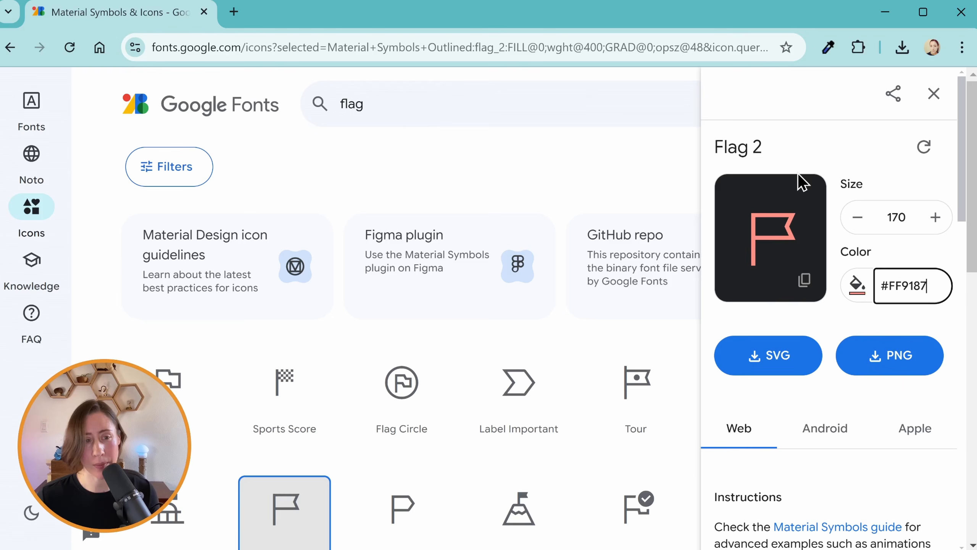
click(889, 355)
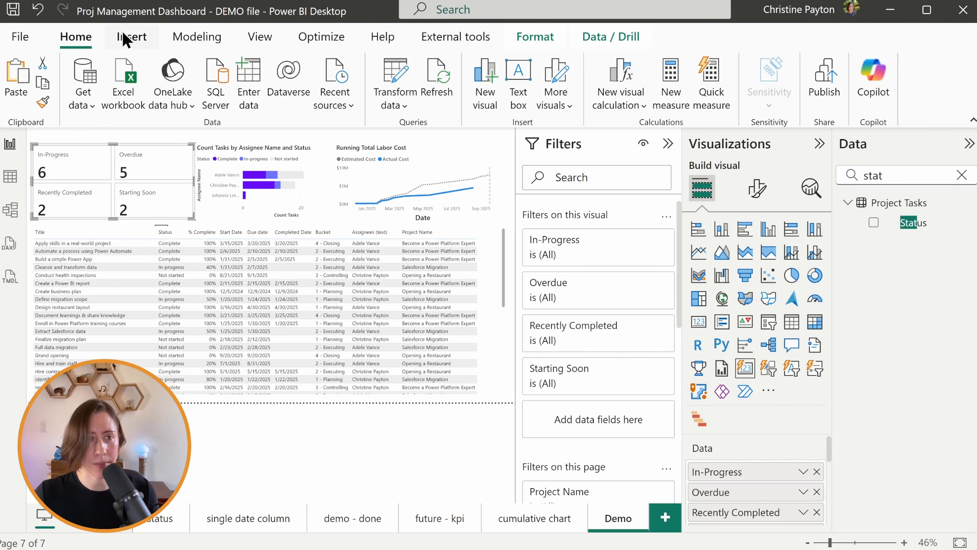
- Back in Power BI, insert the flag, double arrow, check and not-started PNG images from Downloads into the Demo page
click(124, 37)
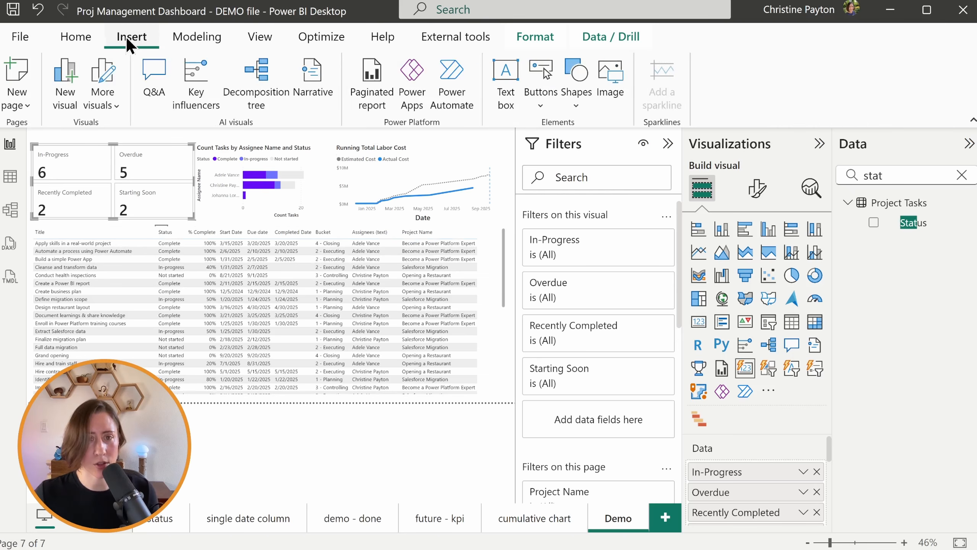
click(619, 85)
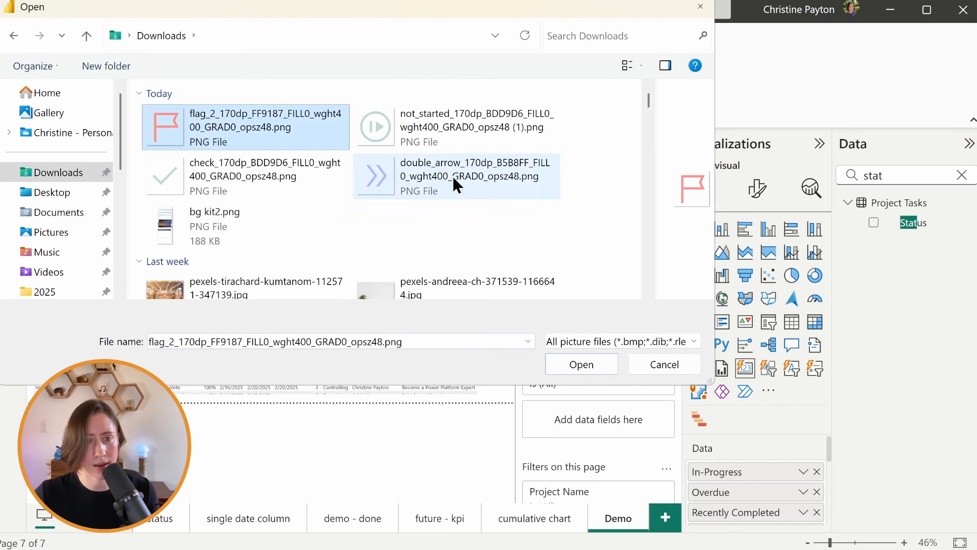
click(453, 176)
double_click(265, 120)
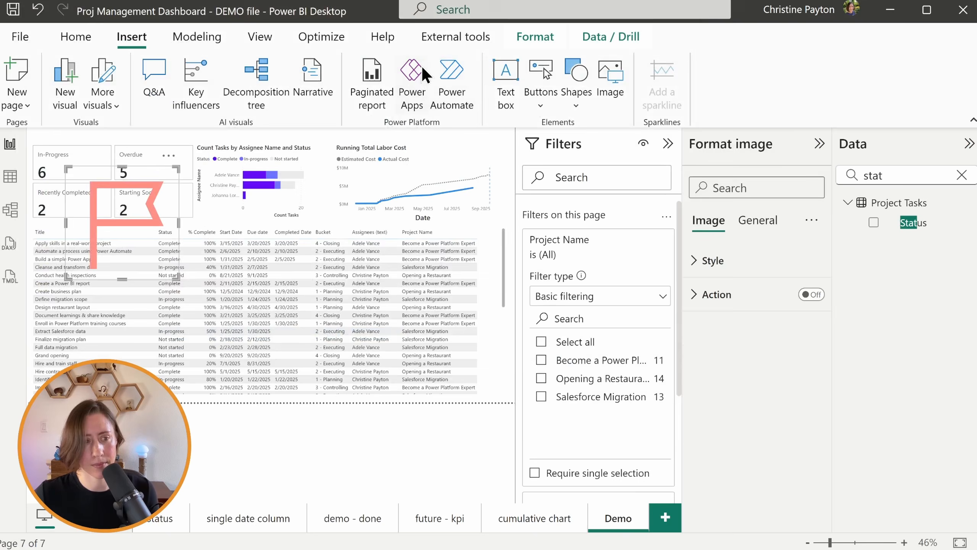
click(610, 77)
double_click(432, 178)
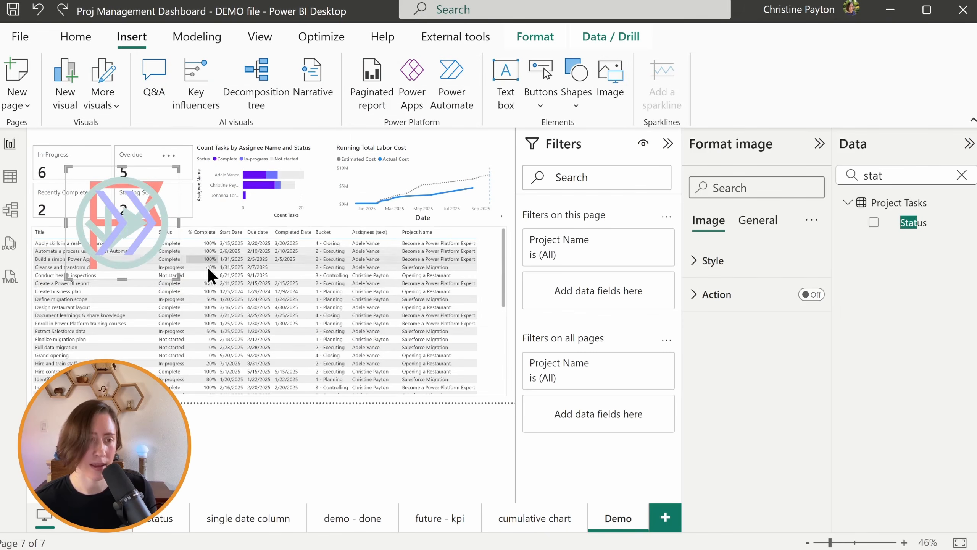
- Shrink the double arrow and check images and place them inside the In-Progress and Recently Completed cards respectively
drag(176, 274, 87, 220)
drag(77, 178, 100, 169)
click(143, 211)
drag(176, 277, 104, 208)
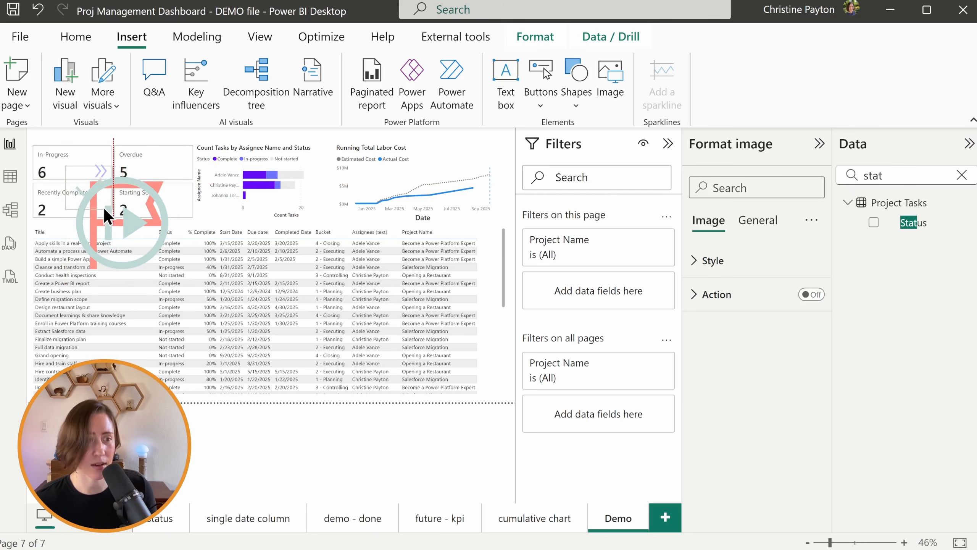
drag(73, 179, 89, 205)
- Shrink the not-started and flag images and place them inside the Starting Soon and Overdue cards respectively
click(133, 223)
drag(176, 277, 97, 199)
drag(80, 179, 179, 206)
click(144, 220)
drag(176, 277, 97, 197)
drag(82, 179, 181, 170)
- Nudge the flag and not-started icons slightly closer to the right edges of their cards
click(225, 177)
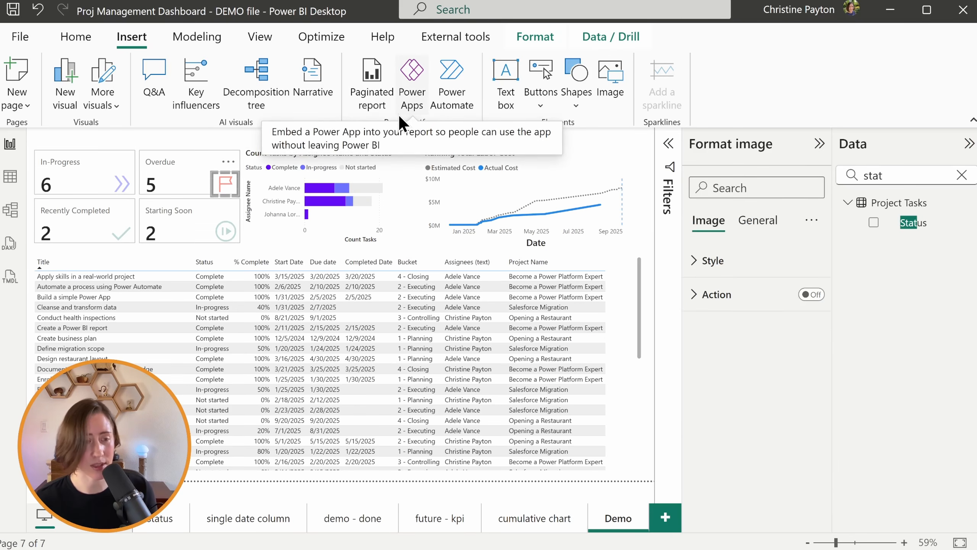
click(78, 250)
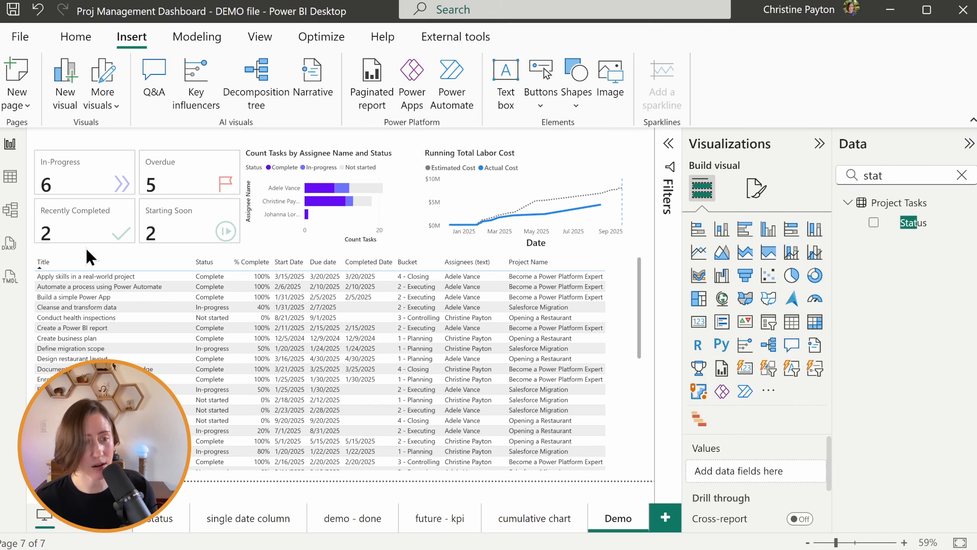
click(232, 181)
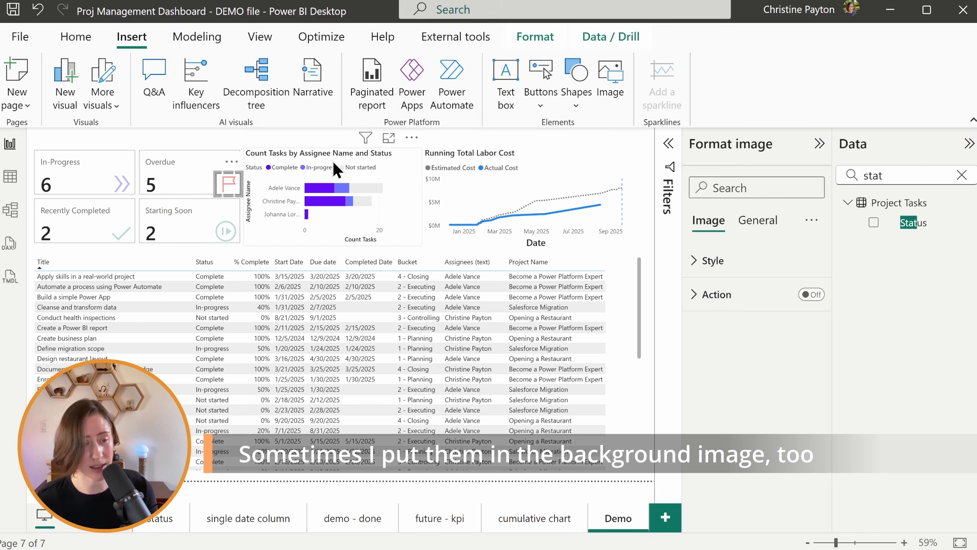
click(77, 250)
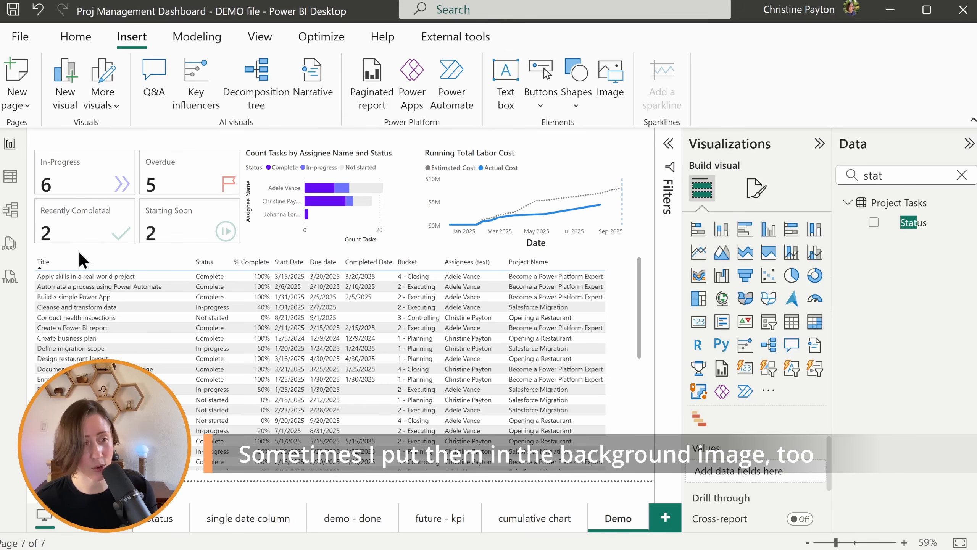
click(213, 220)
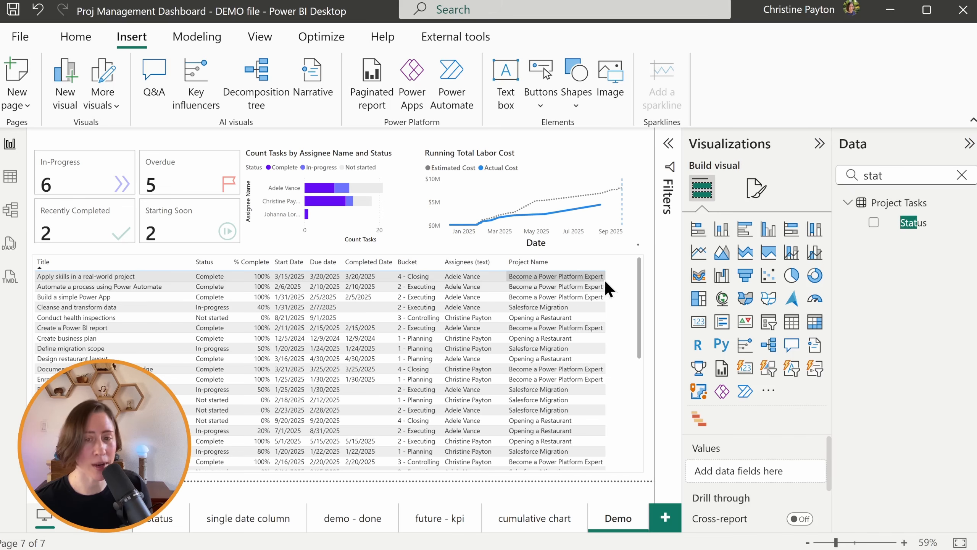
- Open background color conditional formatting for the task table's Completed Date column and set its format style to Rules
click(642, 279)
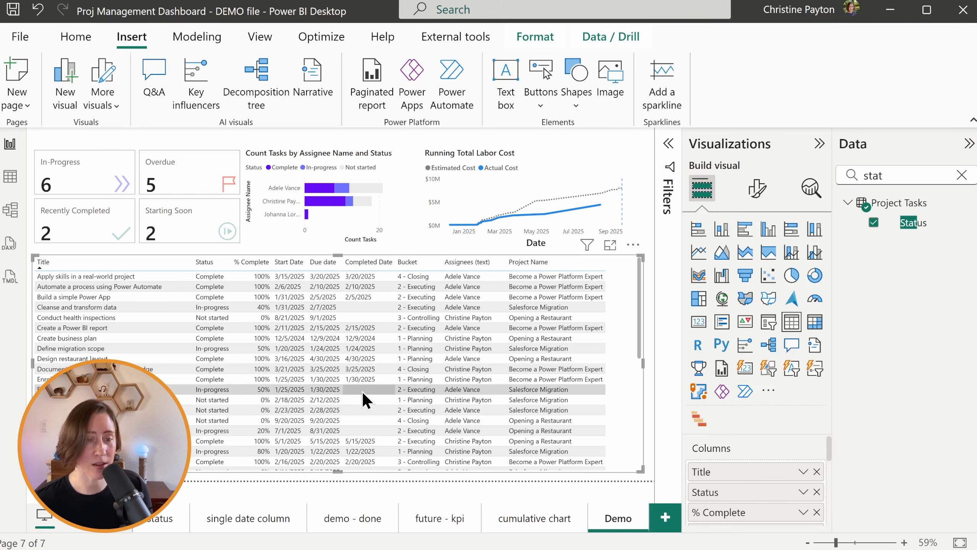
scroll(778, 473, down, 4)
scroll(779, 475, up, 2)
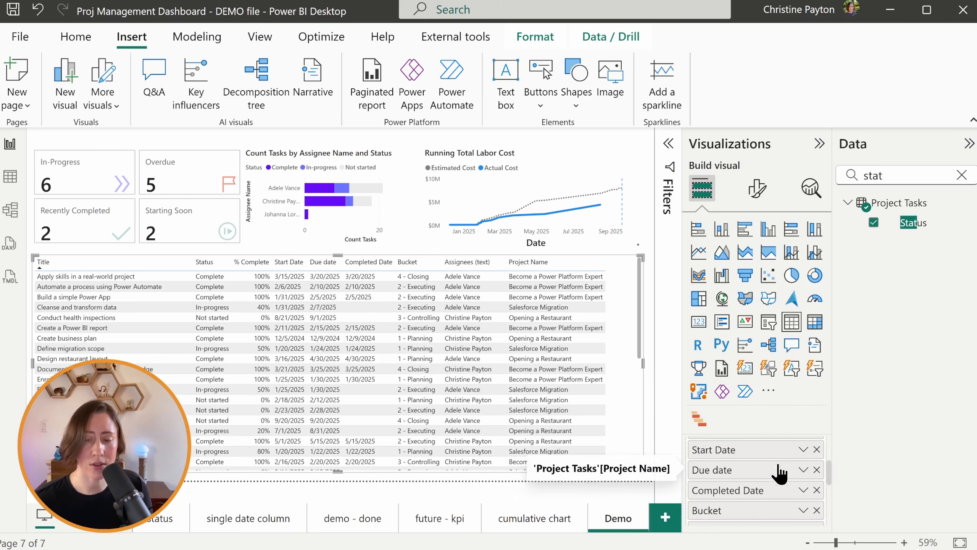
click(804, 492)
mouse_move(896, 304)
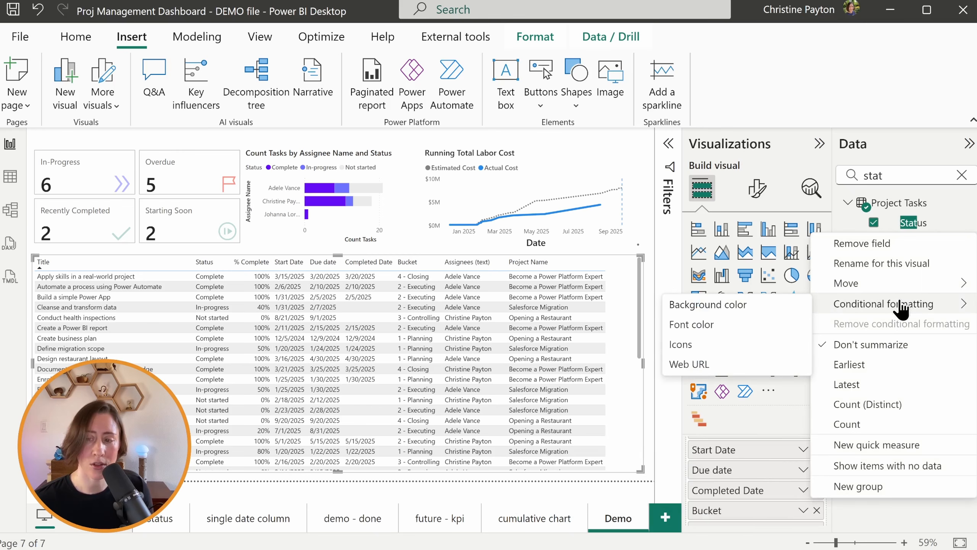
click(676, 307)
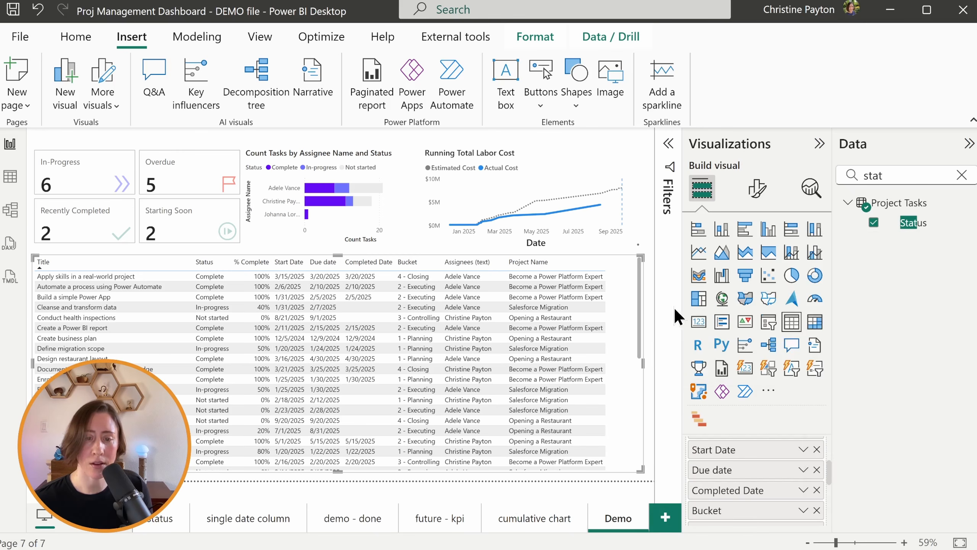
click(242, 104)
click(198, 166)
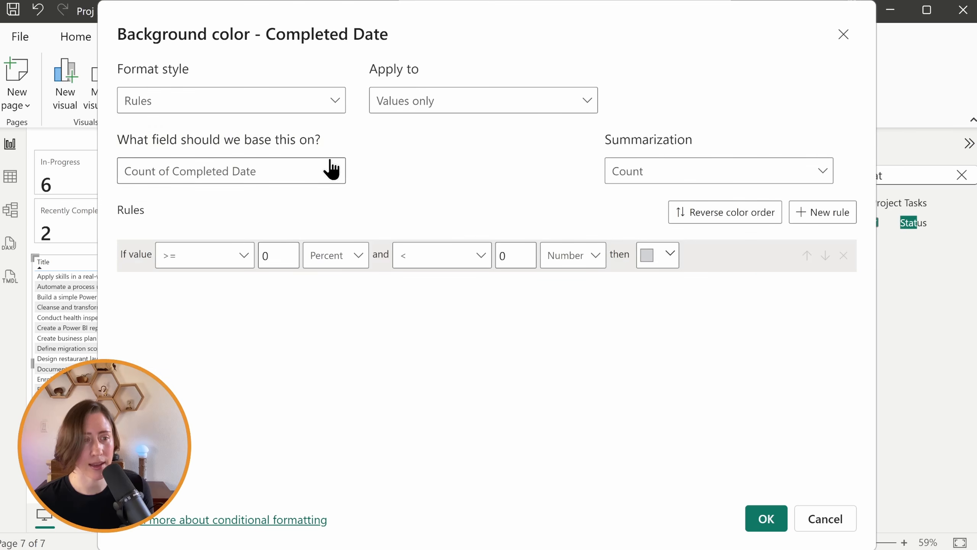
- Base the Completed Date background color rules on the Count Recently Completed Tasks measure
click(331, 179)
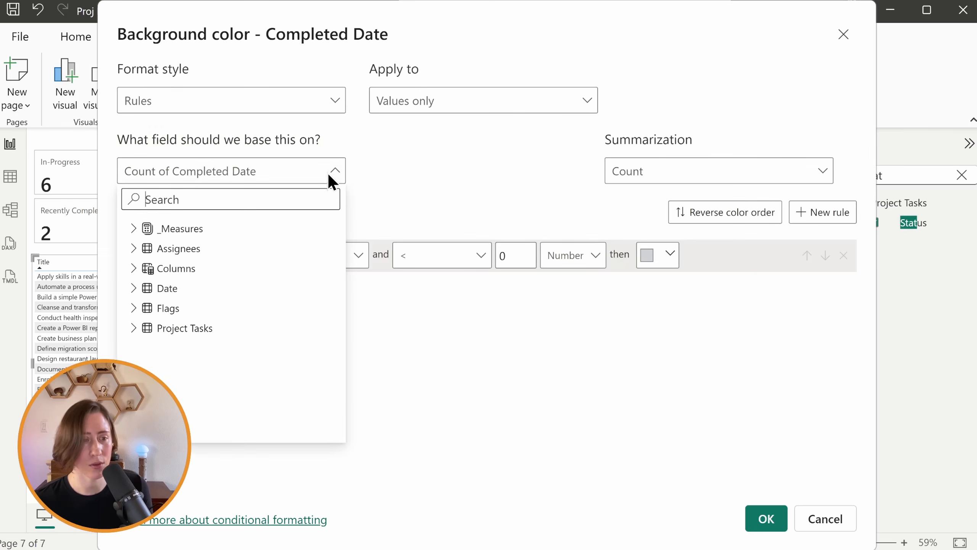
click(134, 229)
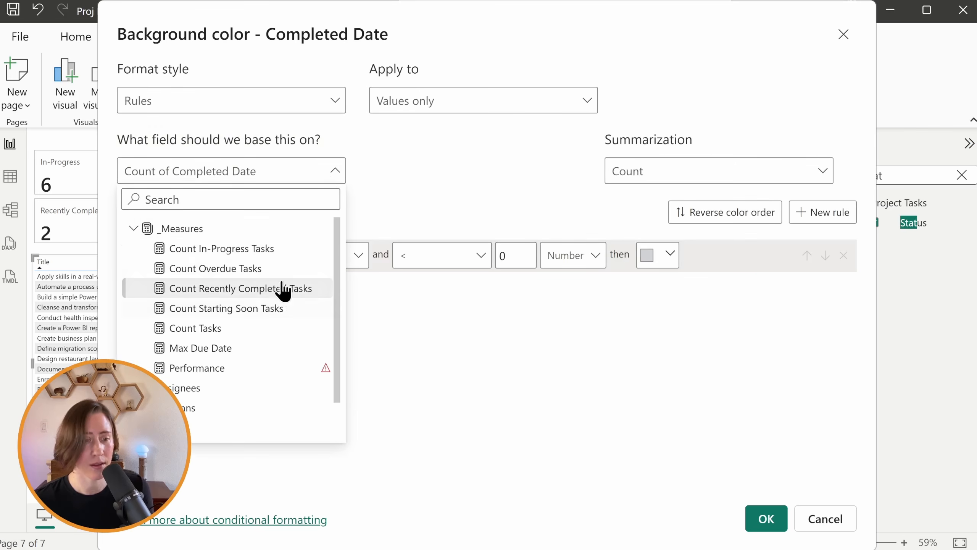
click(310, 290)
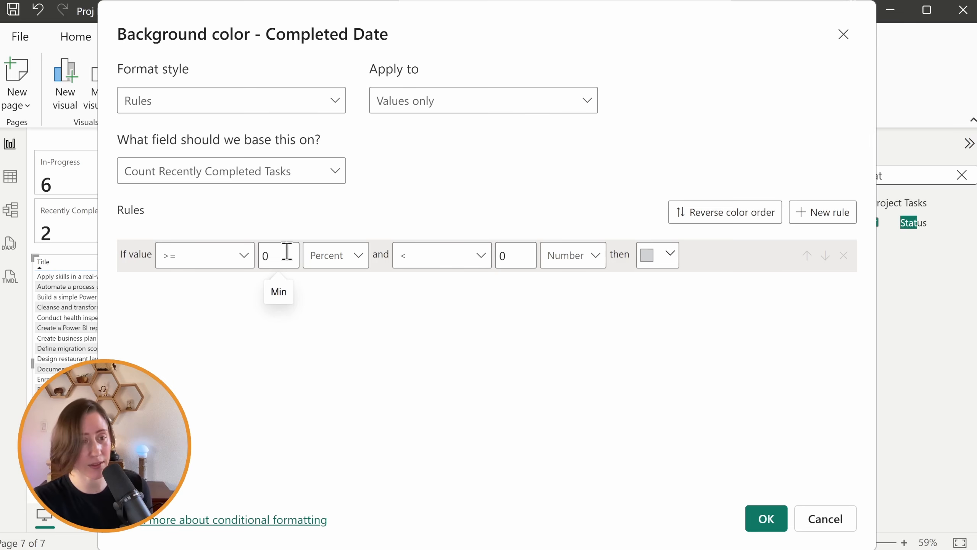
- Set the Completed Date rule to values greater than 0 as a number and less than Max
click(346, 259)
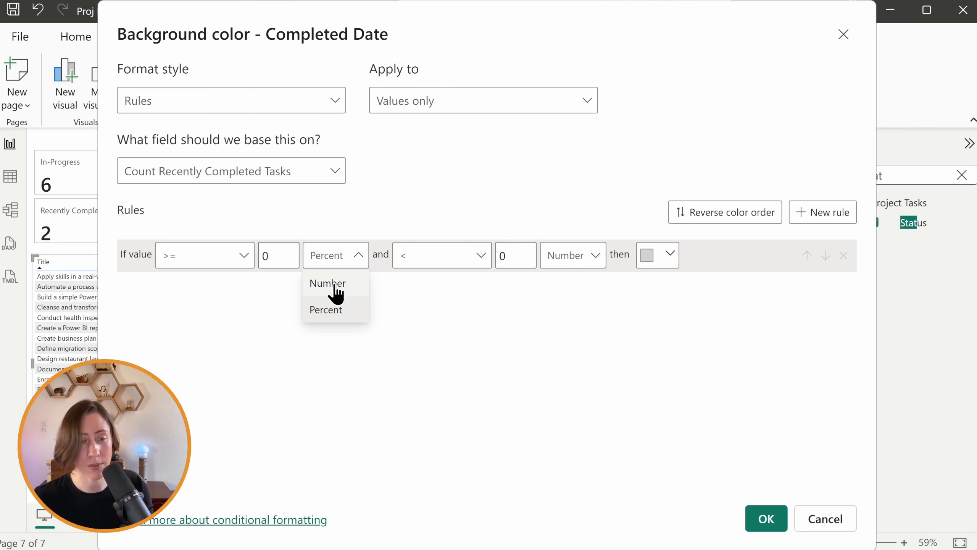
click(327, 284)
click(238, 258)
click(217, 282)
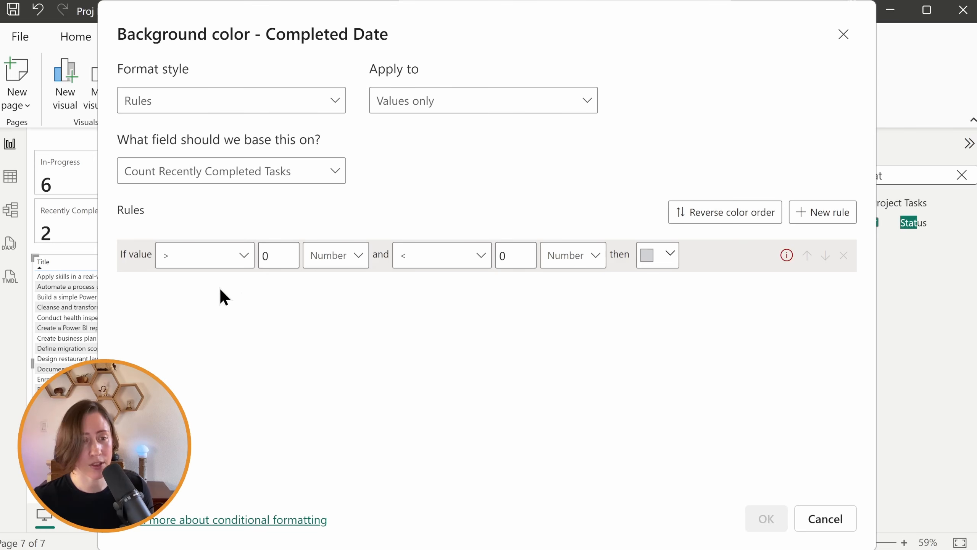
drag(512, 257, 416, 257)
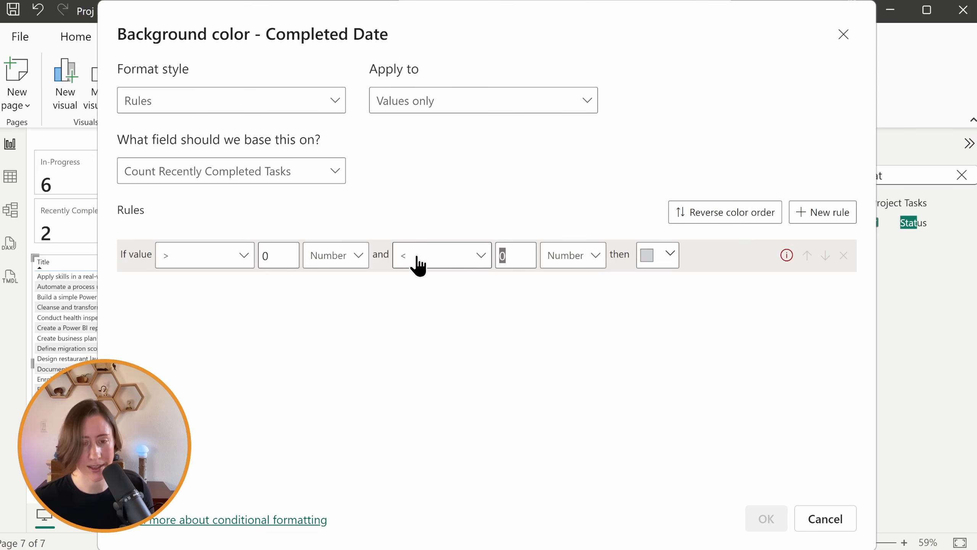
key(BackSpace)
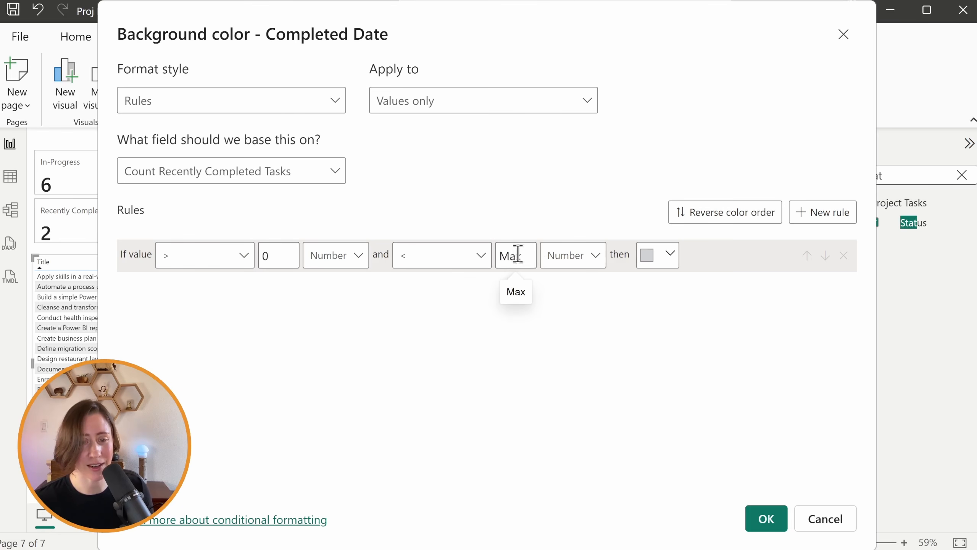
- Give the Completed Date rule the custom color #E0EEED, apply the formatting, and check the highlighted dates in the table
click(670, 254)
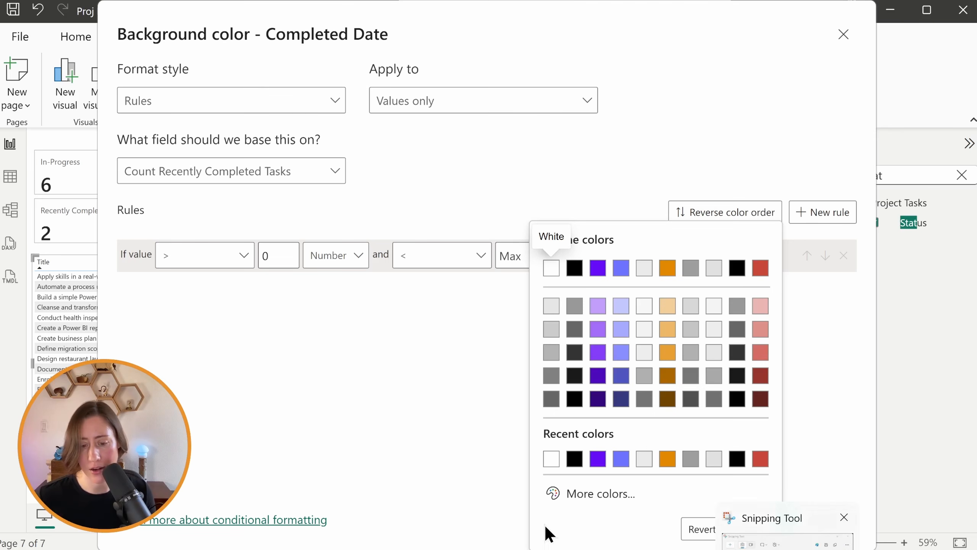
click(584, 493)
text(#E0EEED)
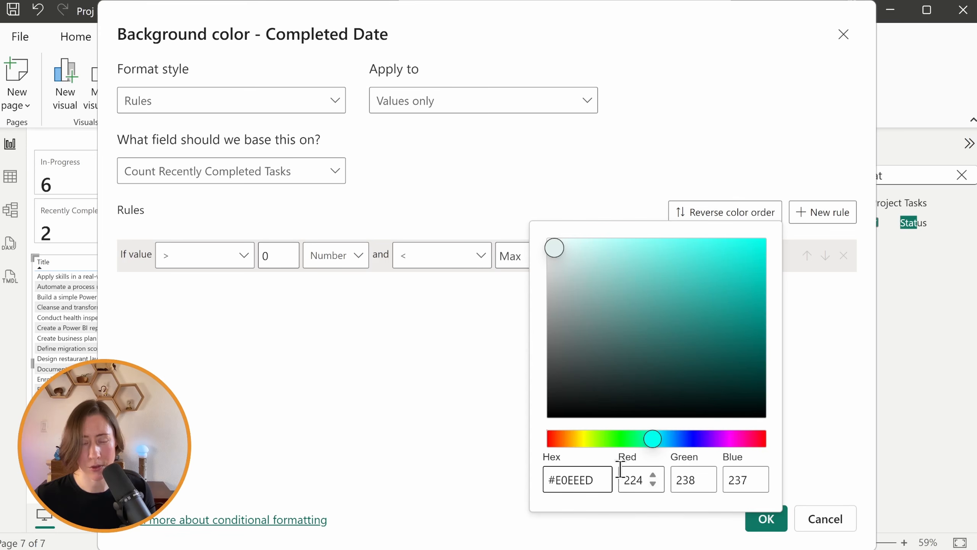
click(665, 525)
scroll(371, 351, down, 5)
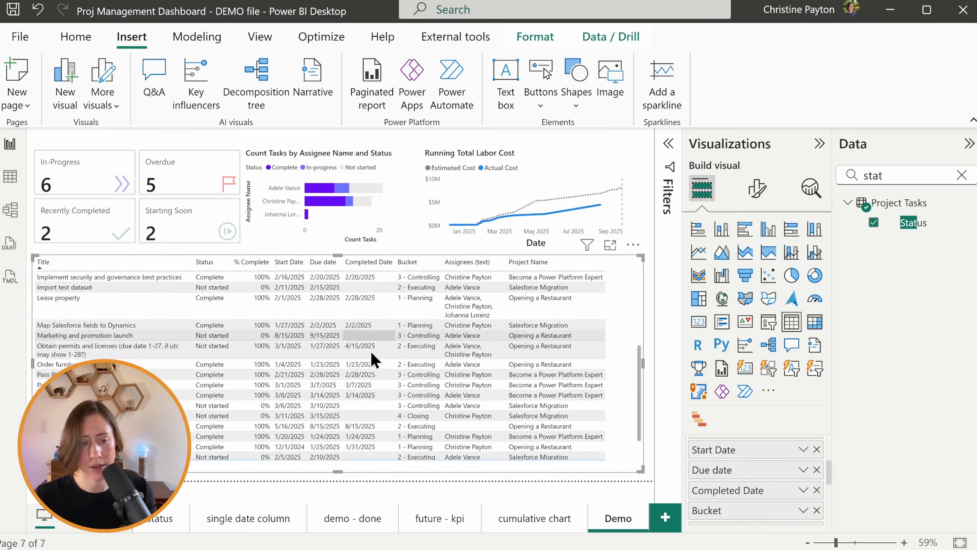
scroll(369, 352, up, 8)
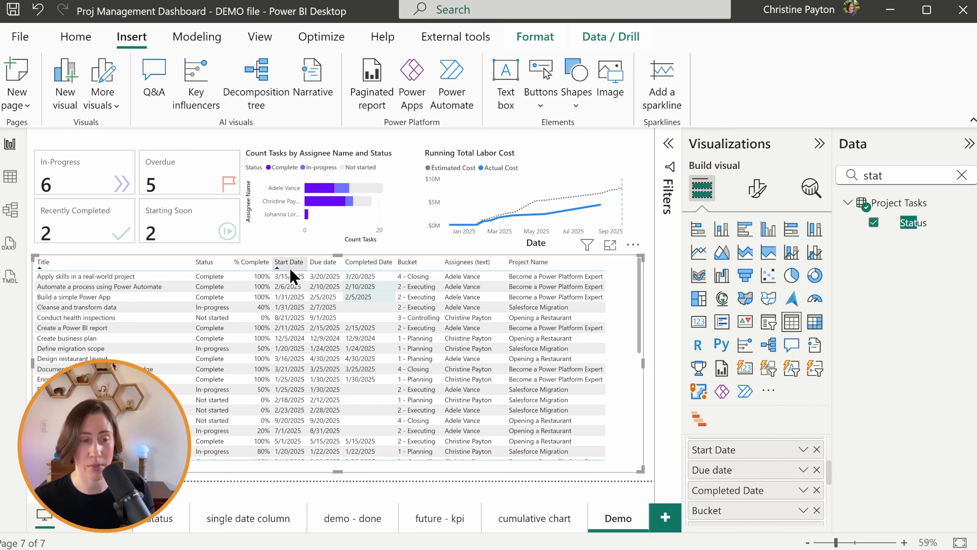
- Set up rule-based background color formatting for the Start Date column, based on the Count Starting Soon Tasks measure
click(803, 449)
mouse_move(852, 224)
click(742, 223)
click(257, 101)
click(254, 155)
click(290, 172)
click(219, 312)
- Set the Start Date rule to number values greater than 0 and less than Max with the light teal color, and apply it
click(340, 260)
click(332, 283)
click(204, 256)
click(178, 283)
double_click(502, 256)
key(BackSpace)
click(670, 254)
click(642, 496)
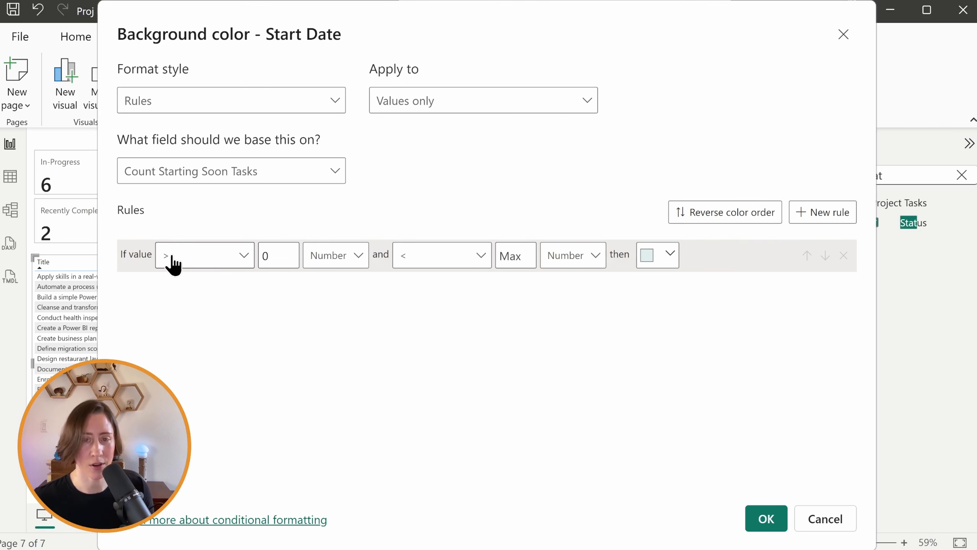
click(760, 520)
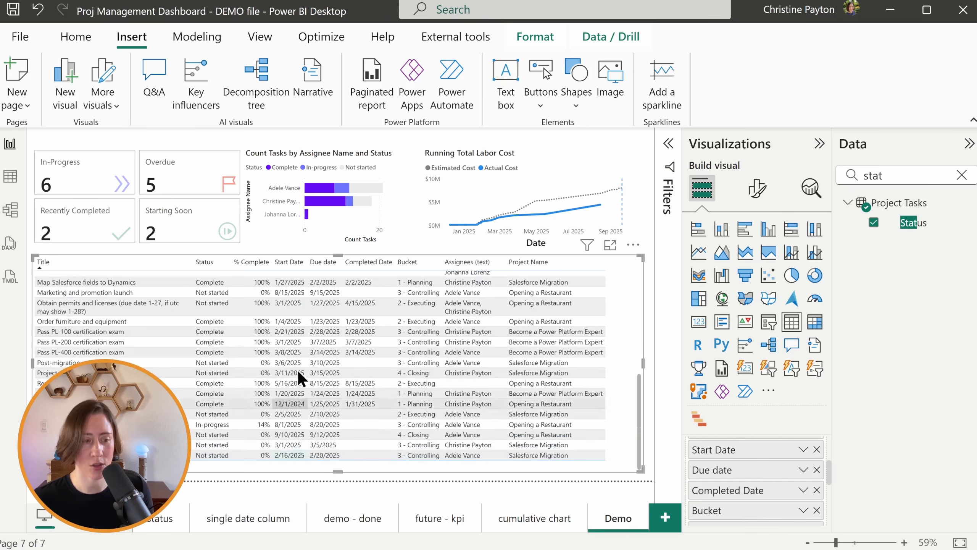
scroll(299, 358, up, 3)
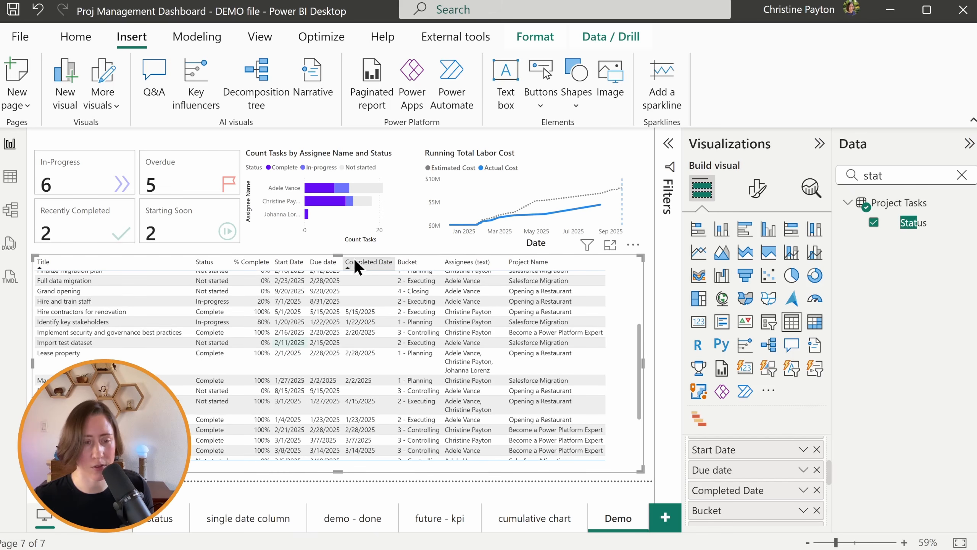
- Set the alternate background color of the task table's values to white
click(755, 195)
click(744, 338)
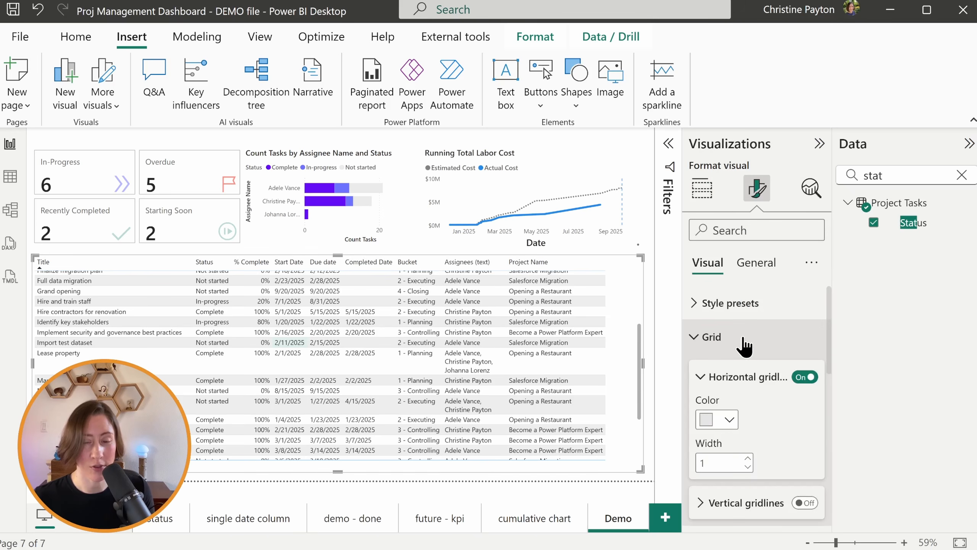
click(746, 339)
click(746, 379)
scroll(767, 358, down, 5)
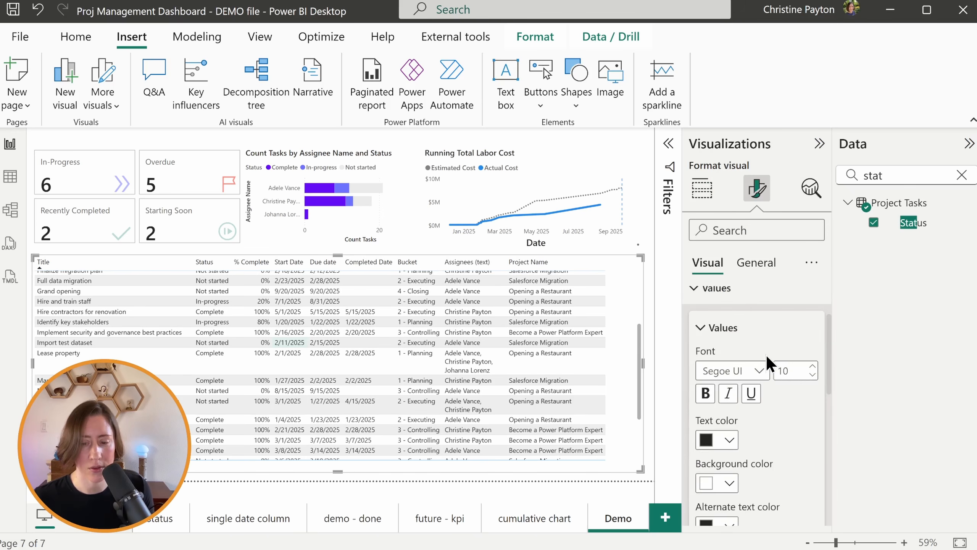
click(732, 492)
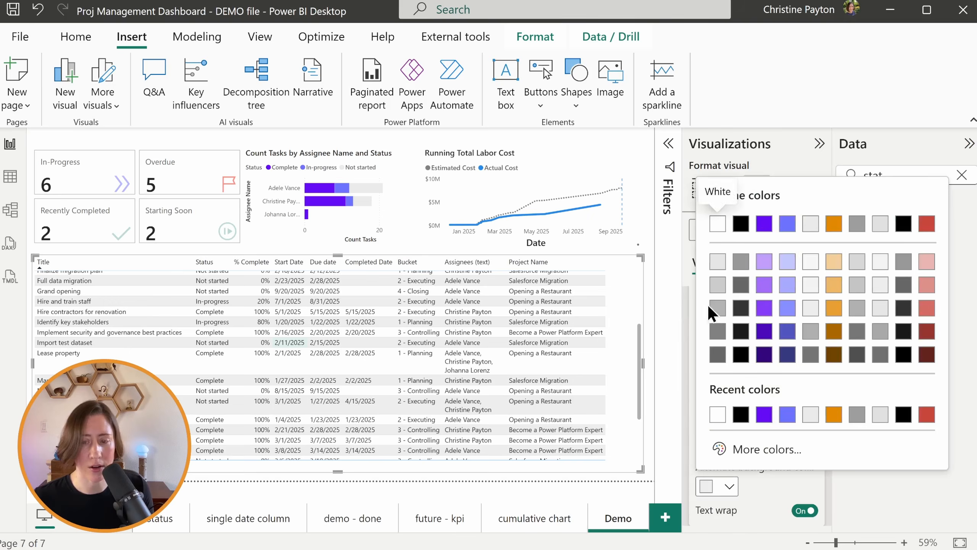
click(720, 220)
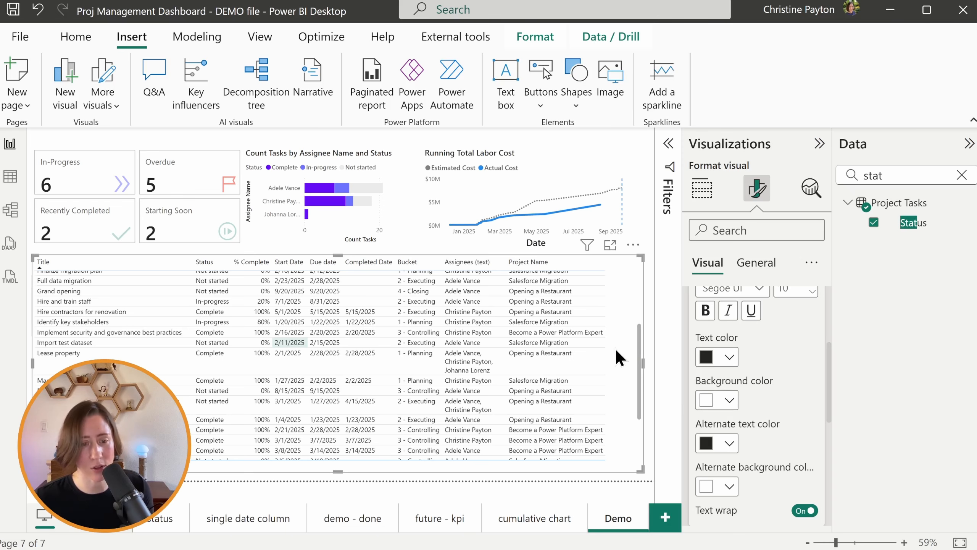
- Find the task table's padding setting and set the row padding to 2
click(730, 230)
text(padding)
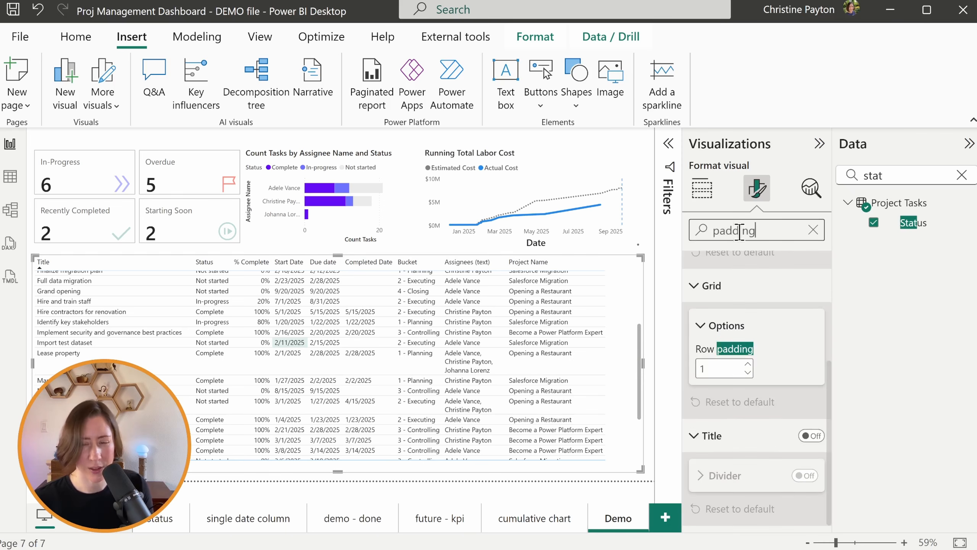
click(748, 364)
click(801, 231)
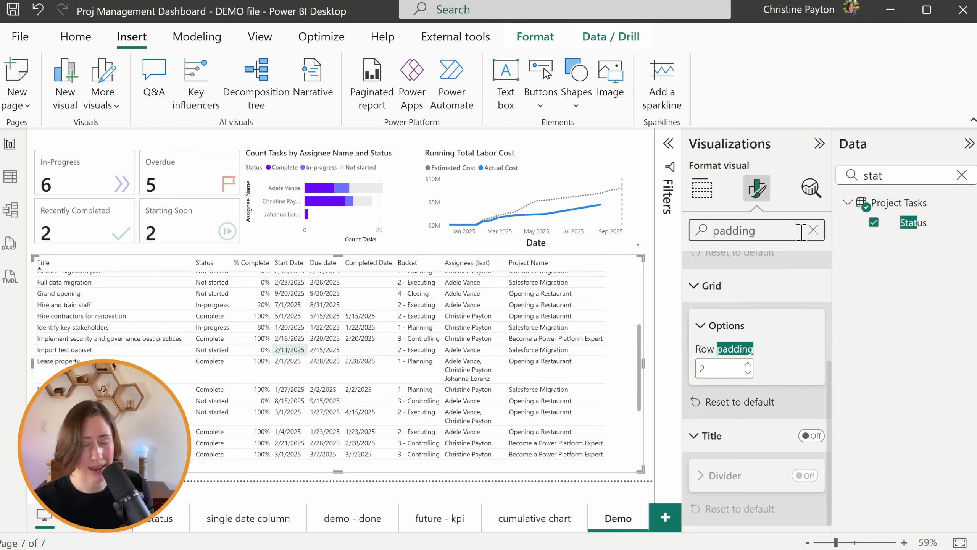
- Find the task table's wrap settings and turn off text wrap for its values
double_click(801, 230)
text(wrap)
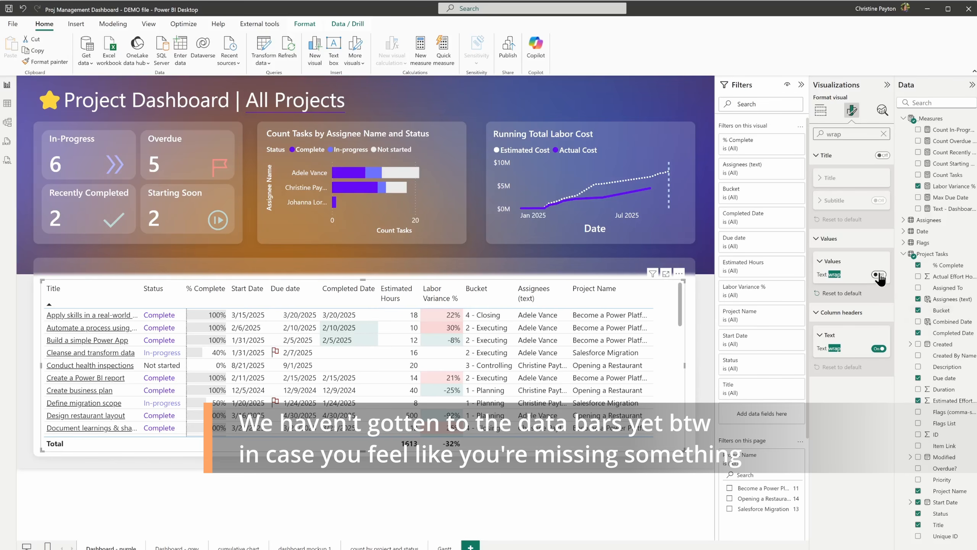
click(879, 275)
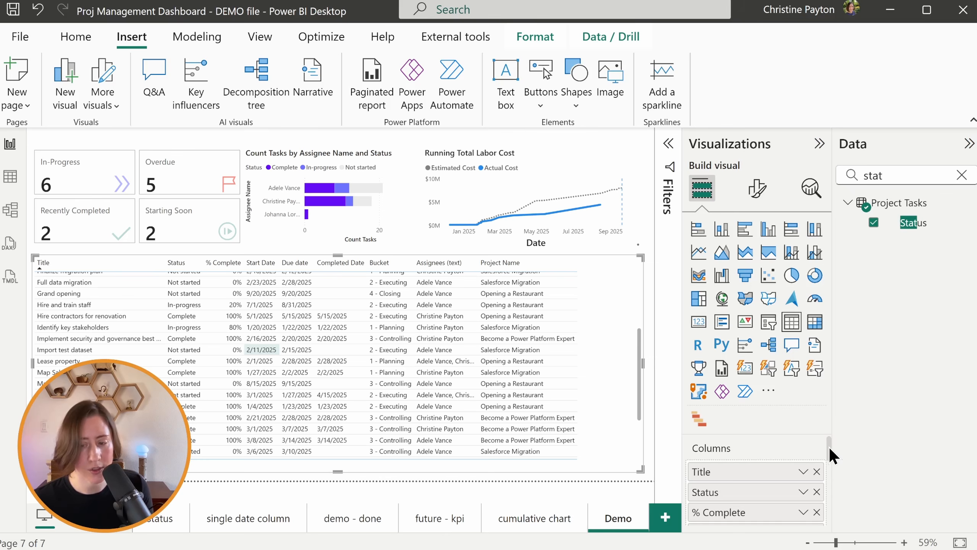
- Add icon conditional formatting to the Due date column, based on Count Overdue Tasks and using the three-flag icon style
drag(829, 447, 828, 475)
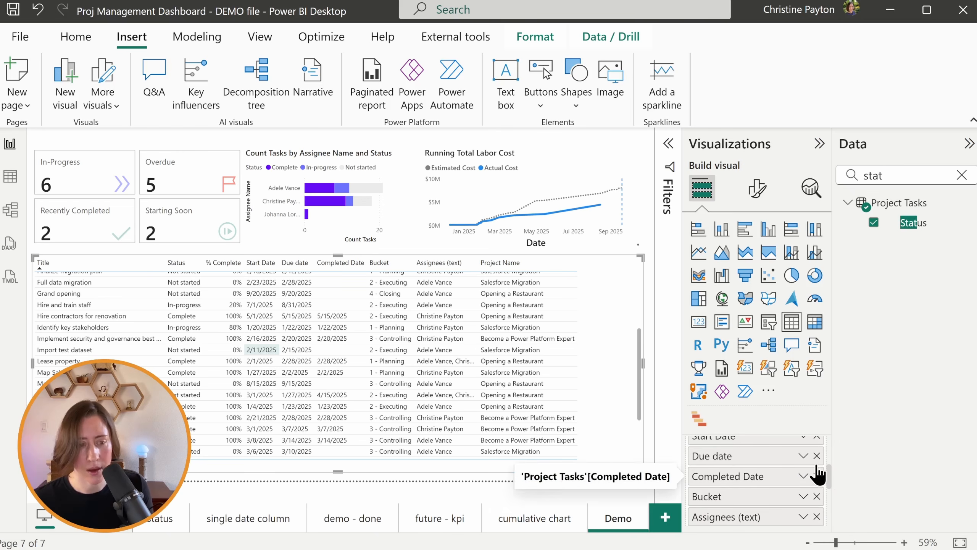
click(803, 456)
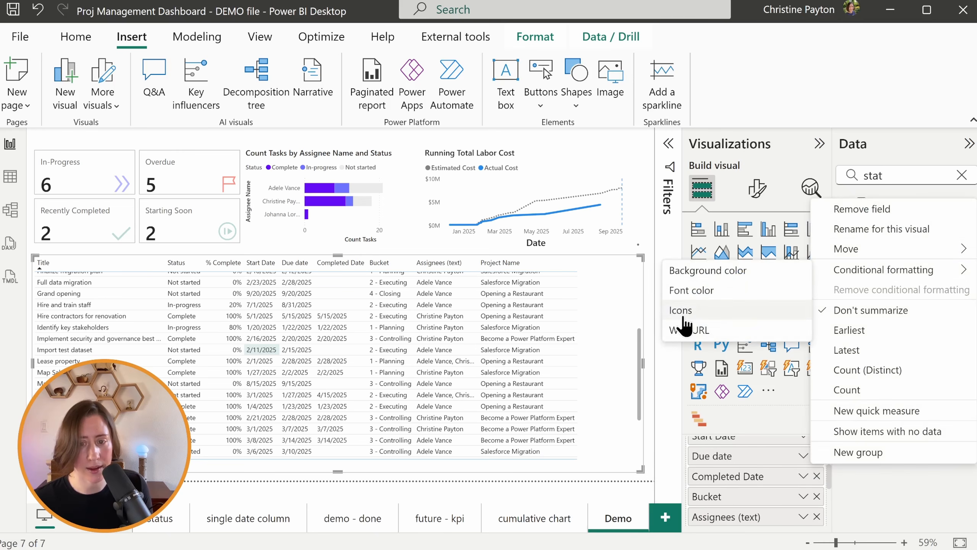
click(680, 310)
click(266, 173)
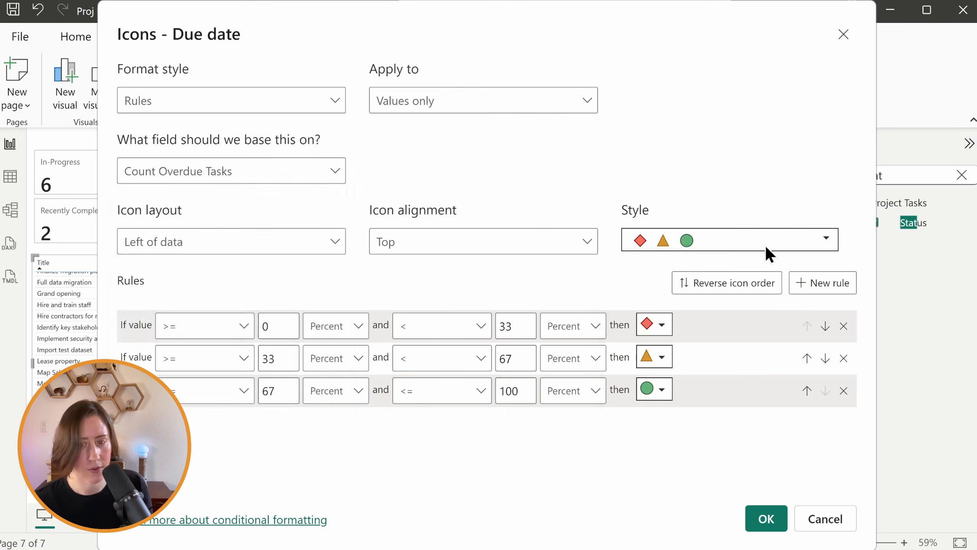
click(765, 245)
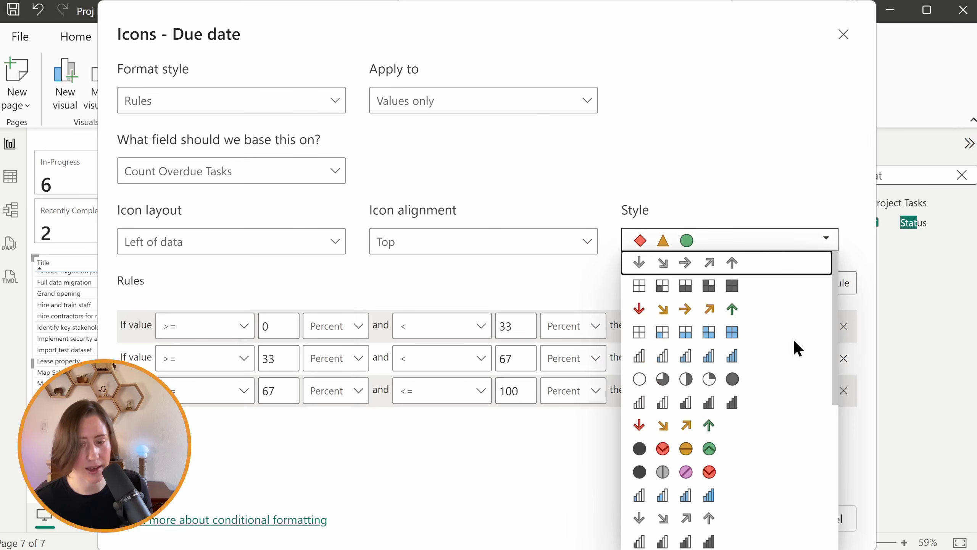
scroll(756, 342, down, 5)
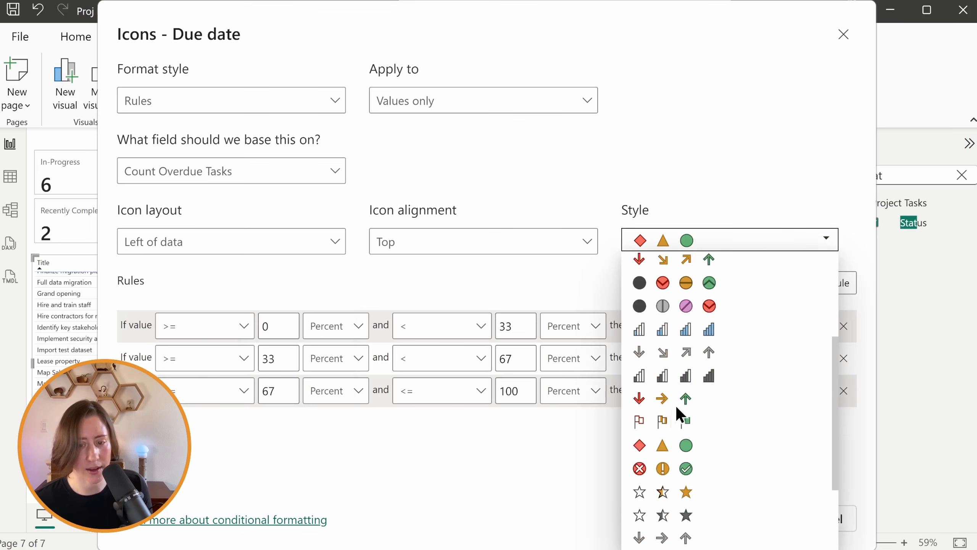
click(712, 422)
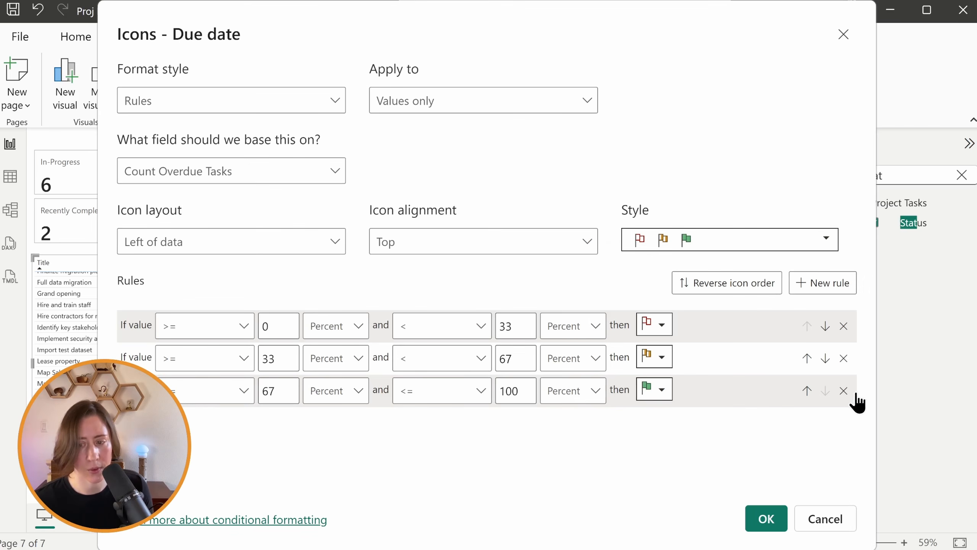
- Delete the yellow and green flag rules and set the red flag rule's lower condition to greater than 0 as a number
click(843, 391)
click(843, 359)
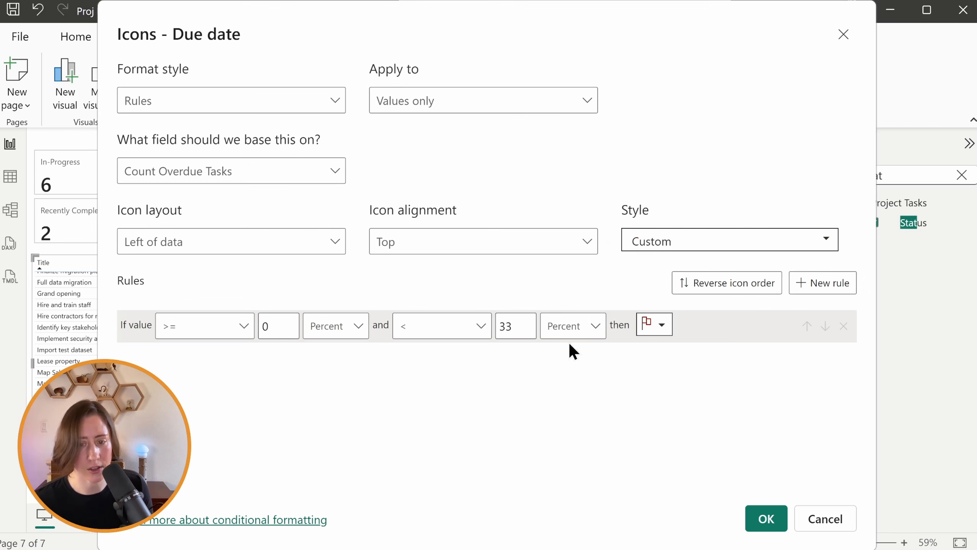
click(355, 327)
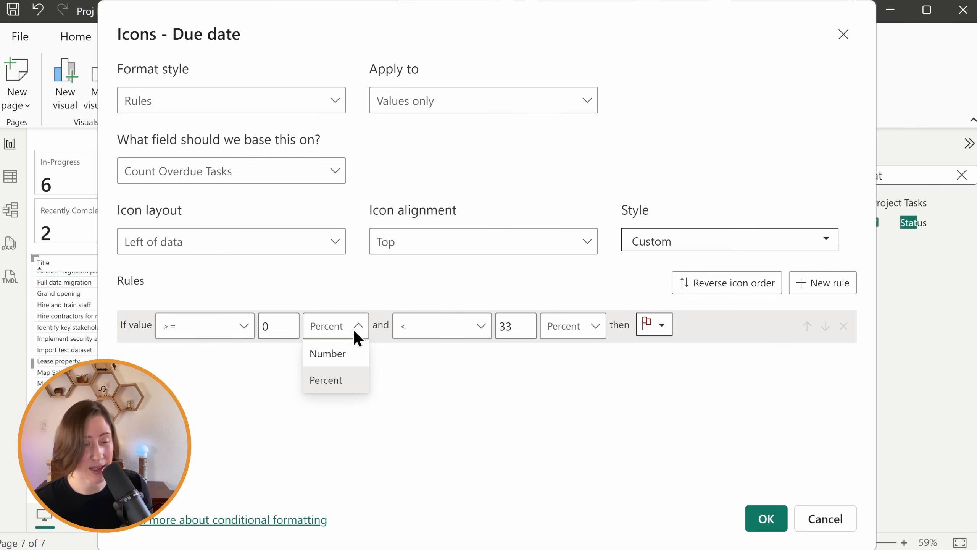
click(337, 354)
click(243, 326)
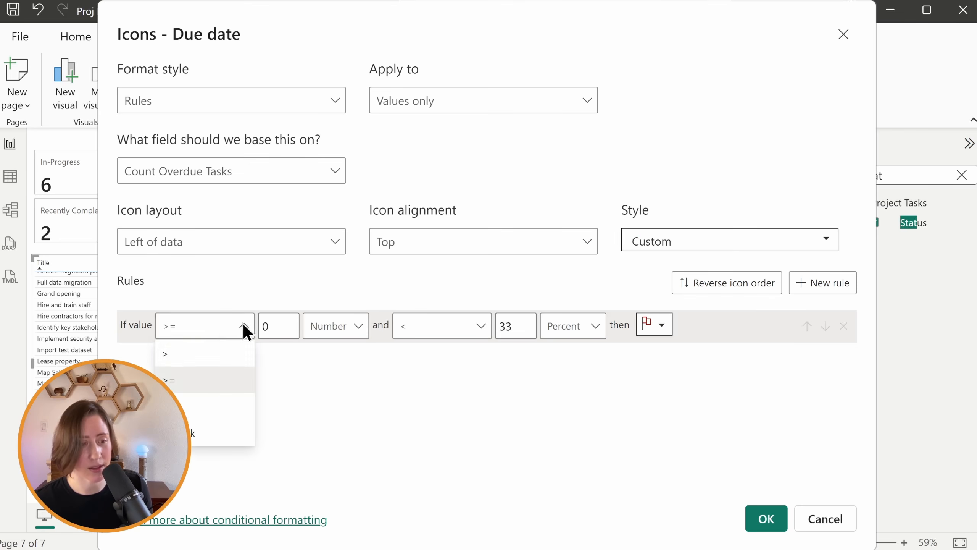
click(189, 355)
- Set the red flag rule's upper limit to a number, clear its value so it uses Max, and apply the icon formatting
click(582, 327)
click(569, 354)
drag(525, 325, 399, 329)
key(BackSpace)
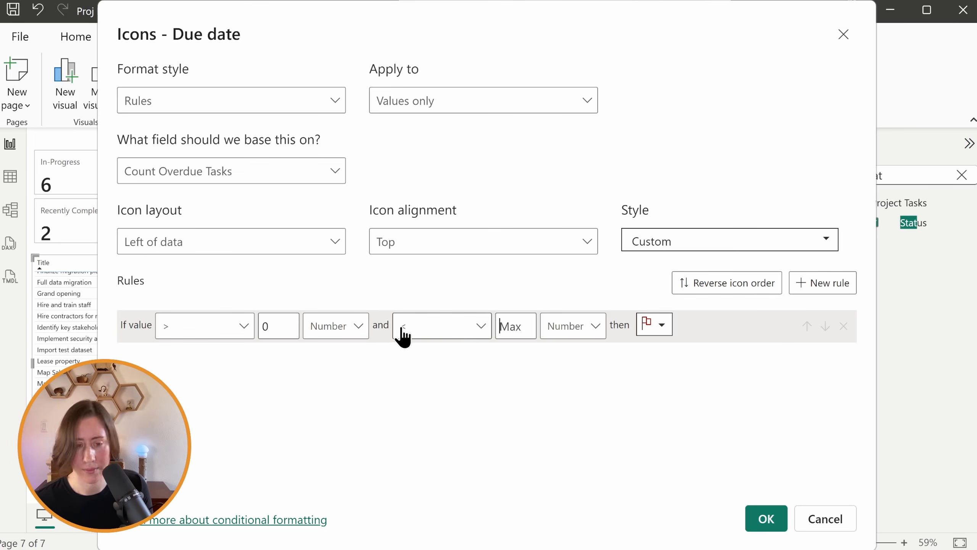
click(766, 520)
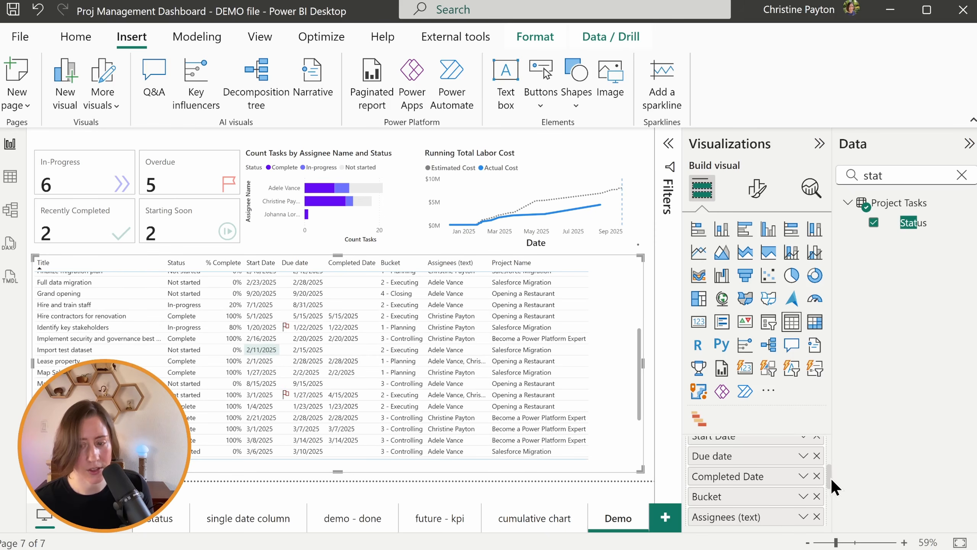
- Add Web URL conditional formatting to the task table's Title column, based on the First Item Link field
drag(829, 478, 826, 445)
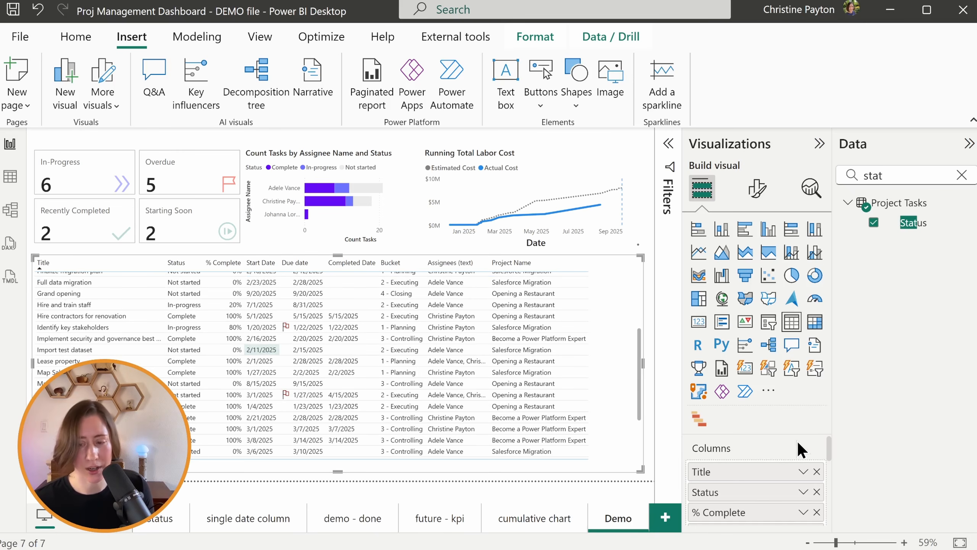
scroll(830, 449, down, 1)
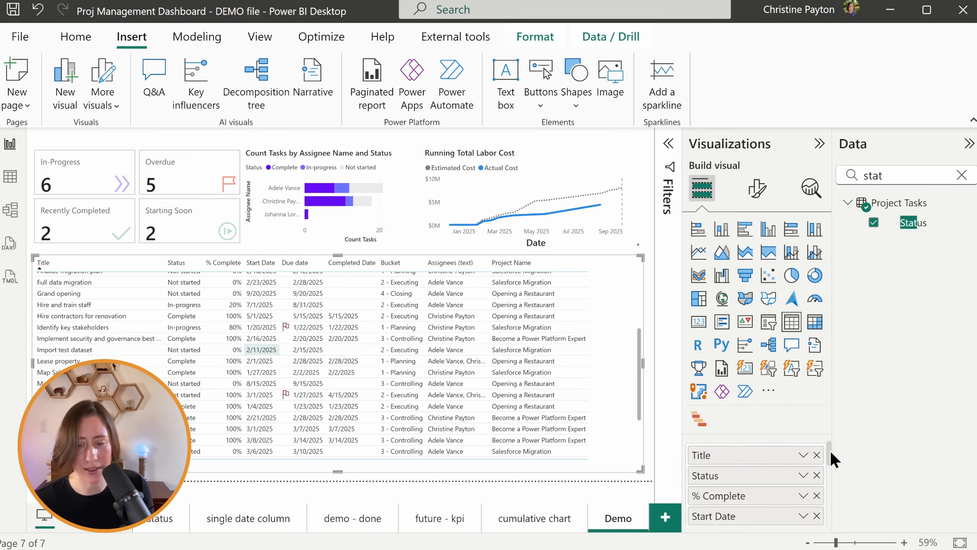
click(802, 455)
mouse_move(866, 268)
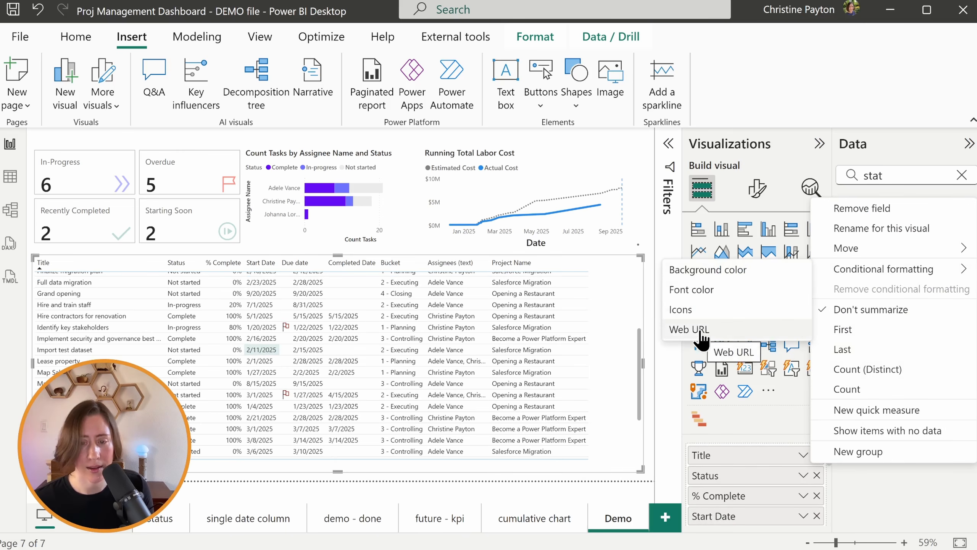
click(700, 330)
click(172, 101)
click(172, 102)
click(173, 169)
text(link)
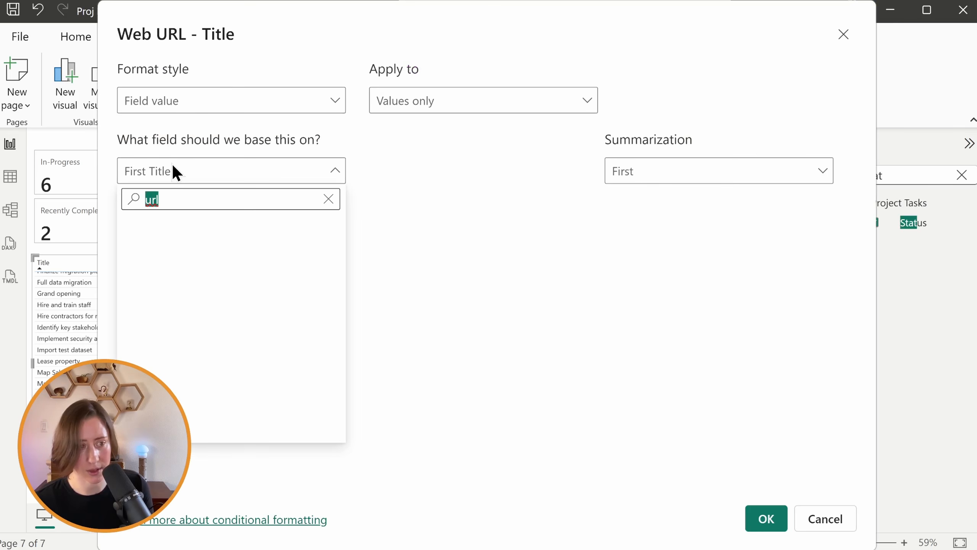
click(239, 248)
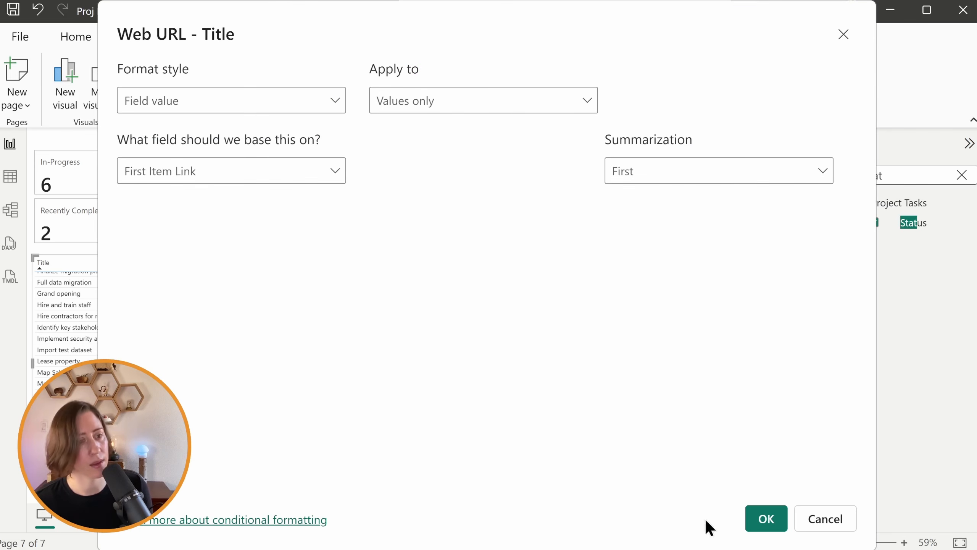
click(766, 518)
- Add font color rules to the Status column: purple for Complete, light purple for In-progress and gray for Not Started
click(803, 475)
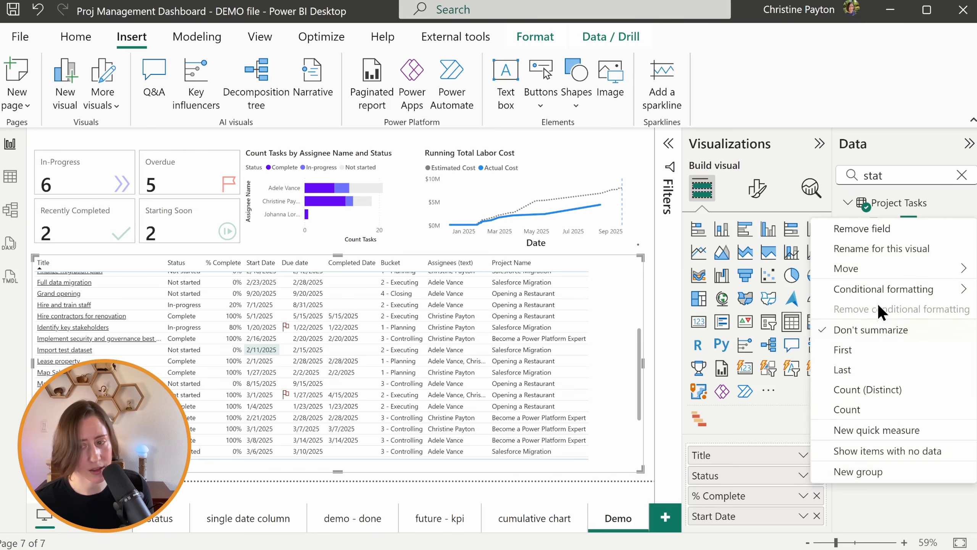
mouse_move(881, 290)
click(701, 310)
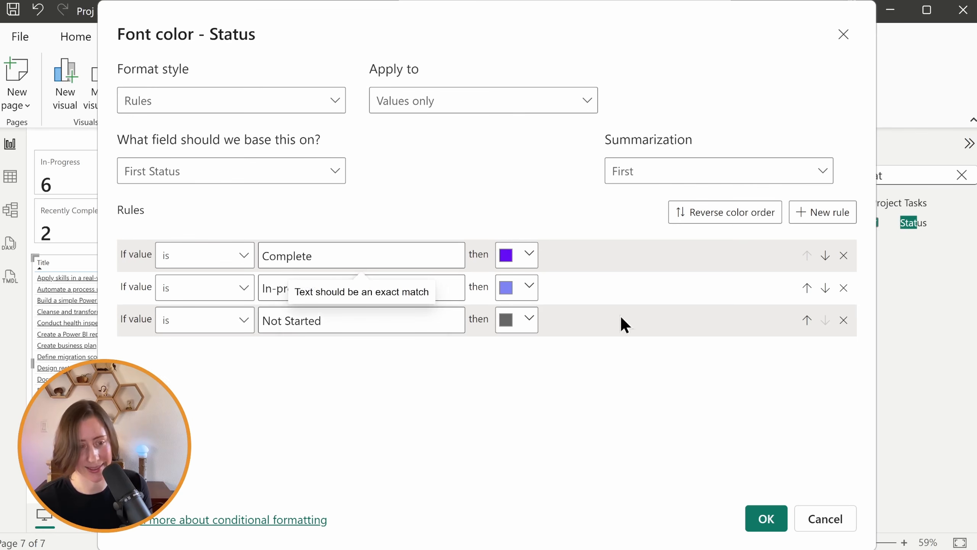
click(771, 516)
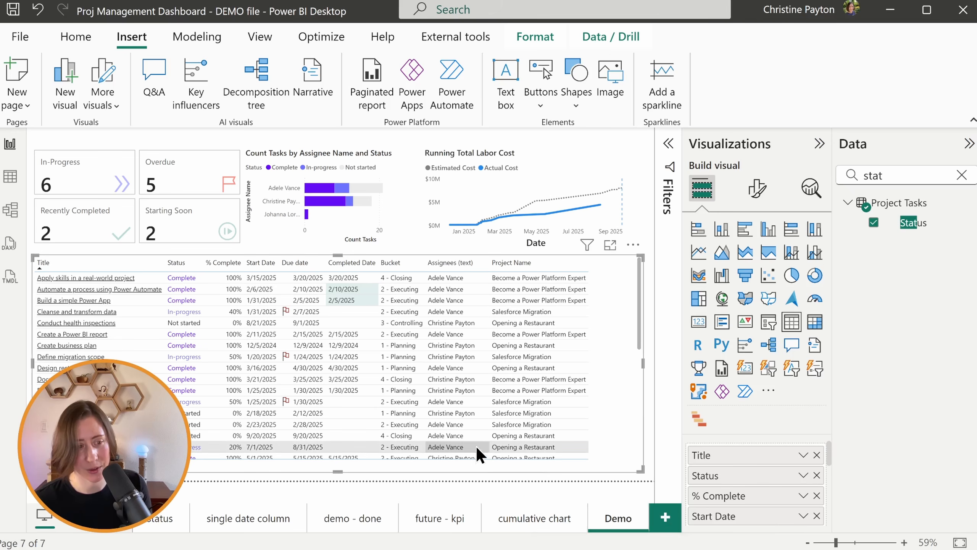
- Use pbibg-purple.png from the Report Backgrounds folder as the page's canvas background image
click(643, 290)
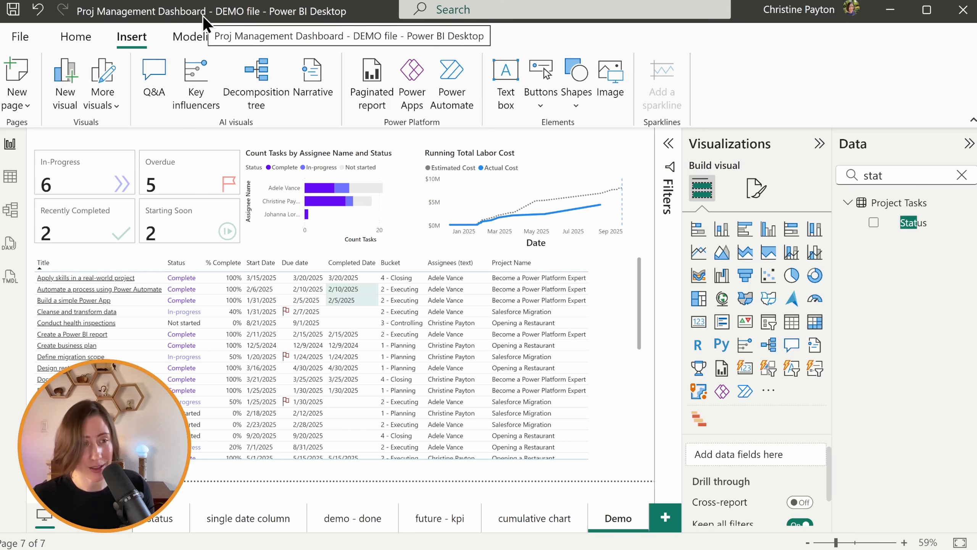
click(756, 189)
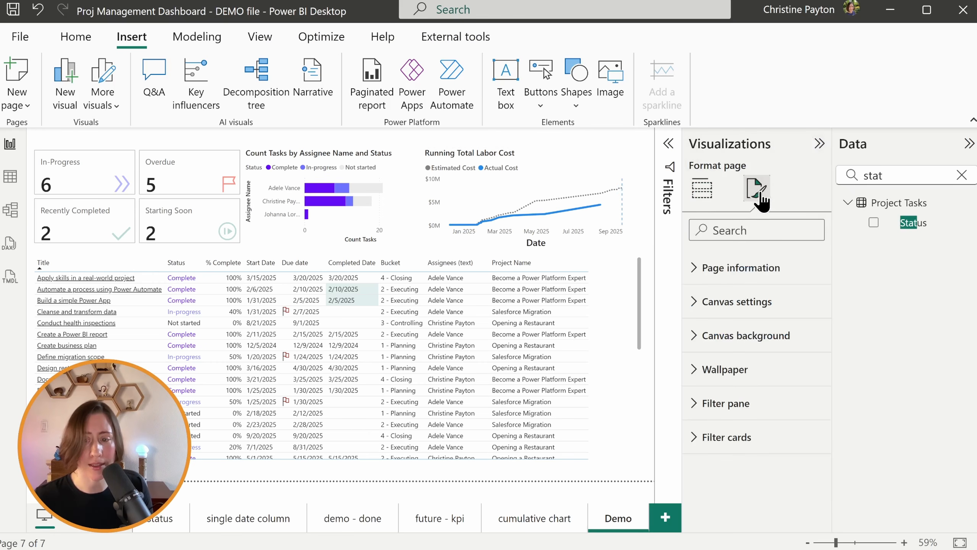
click(734, 335)
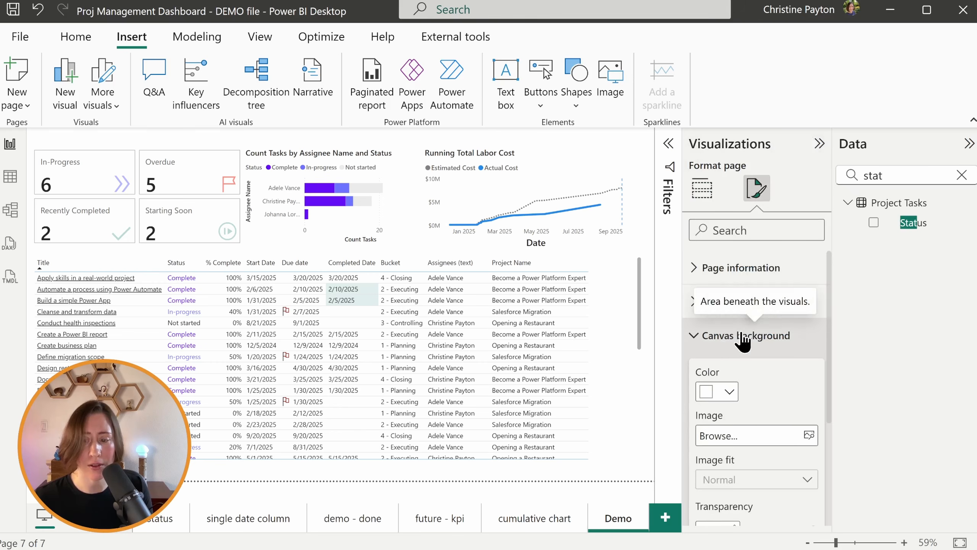
scroll(753, 347, down, 2)
click(808, 352)
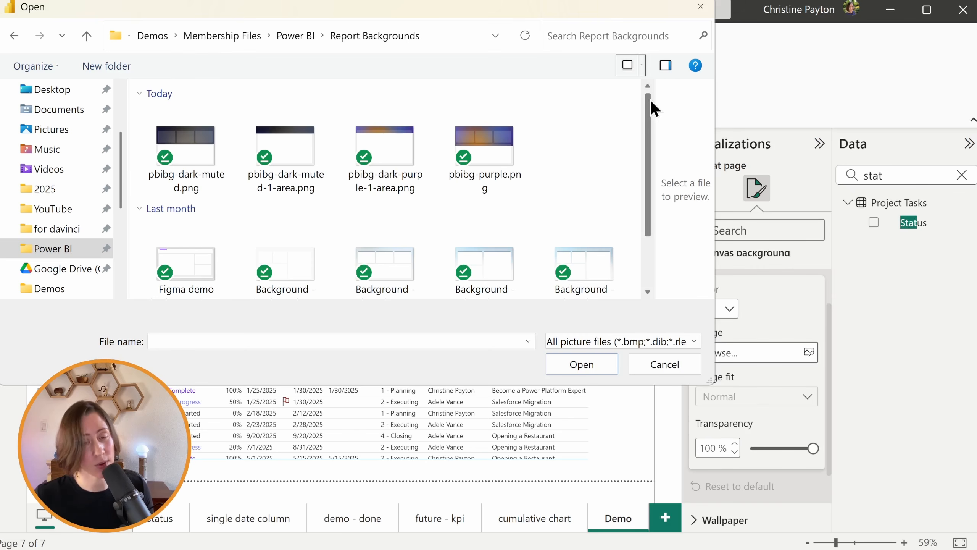
drag(649, 103, 629, 161)
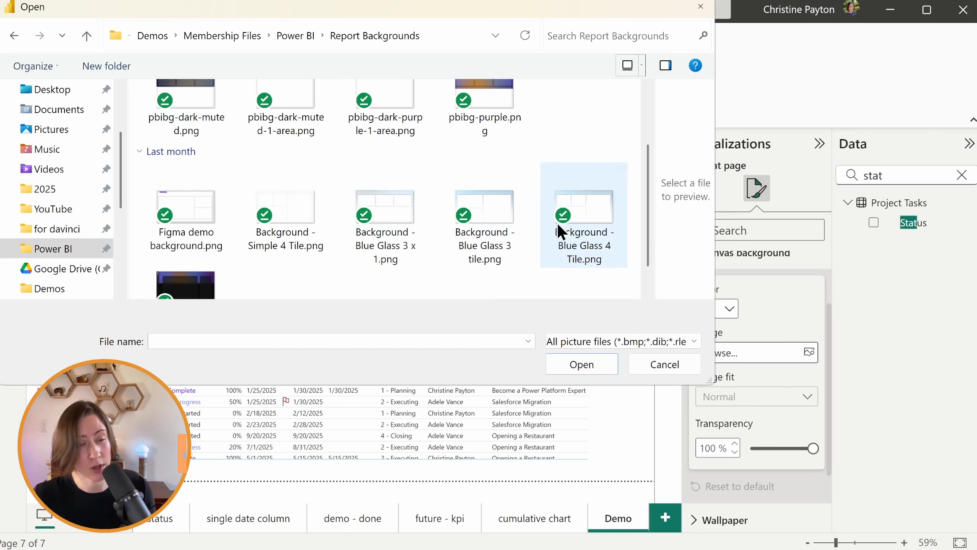
drag(646, 188, 646, 145)
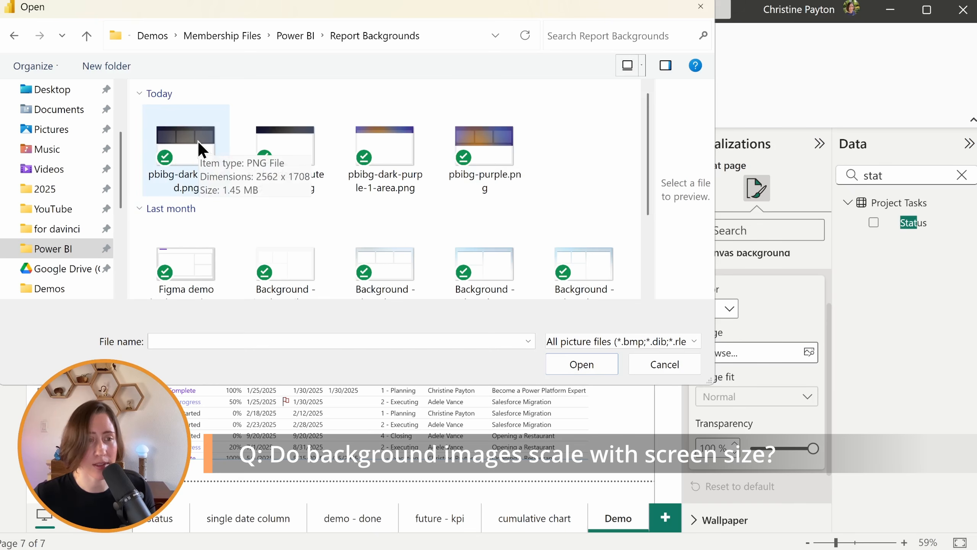
double_click(491, 168)
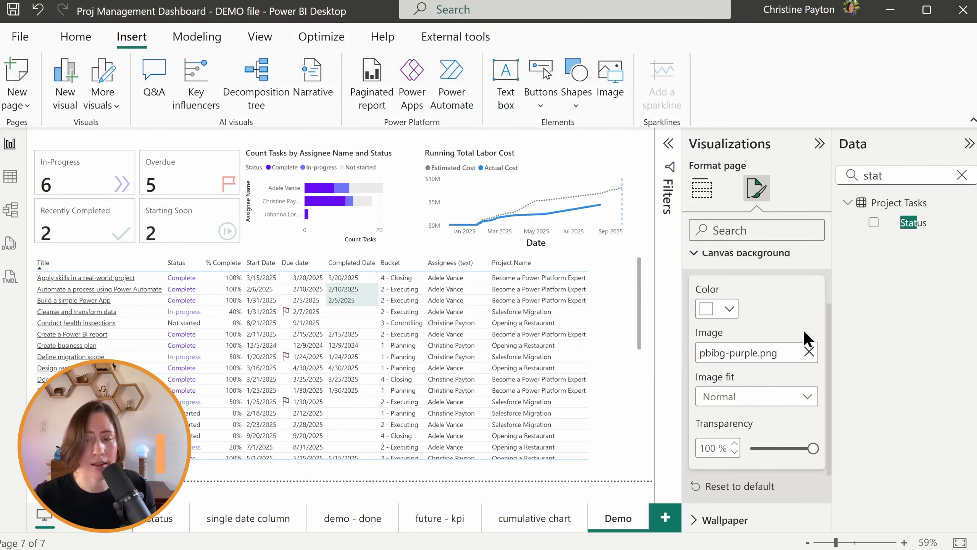
- Set the canvas background's transparency to 0% and its image fit to Fit
drag(814, 448, 748, 449)
click(808, 402)
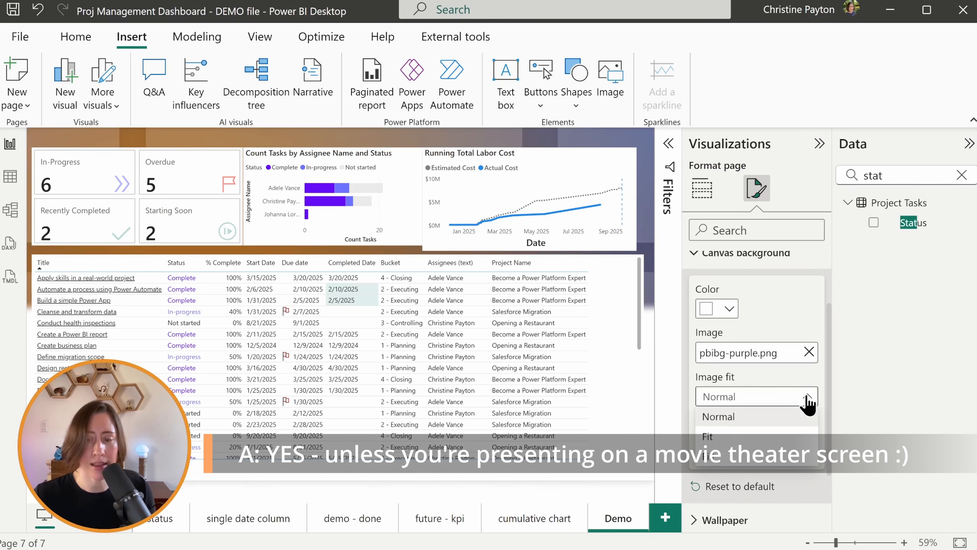
click(753, 432)
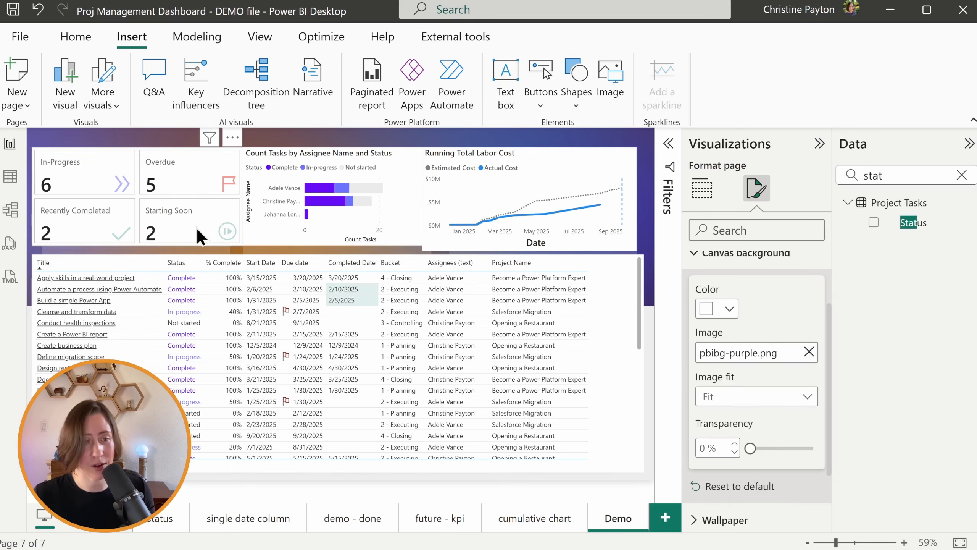
- Find the card visual's background settings and turn off both the visual background and the cards' background
click(38, 150)
text(back)
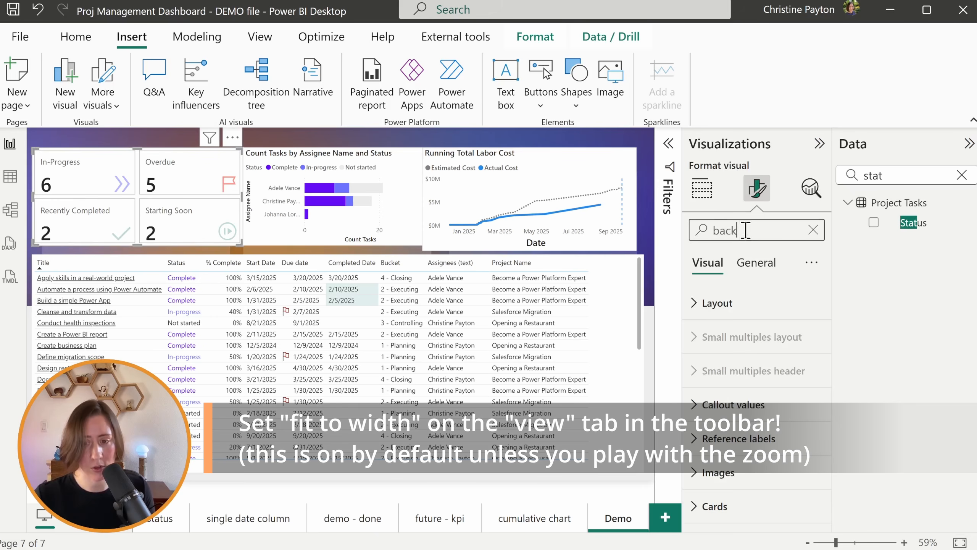
click(756, 376)
click(803, 413)
scroll(779, 437, down, 3)
click(779, 435)
click(797, 483)
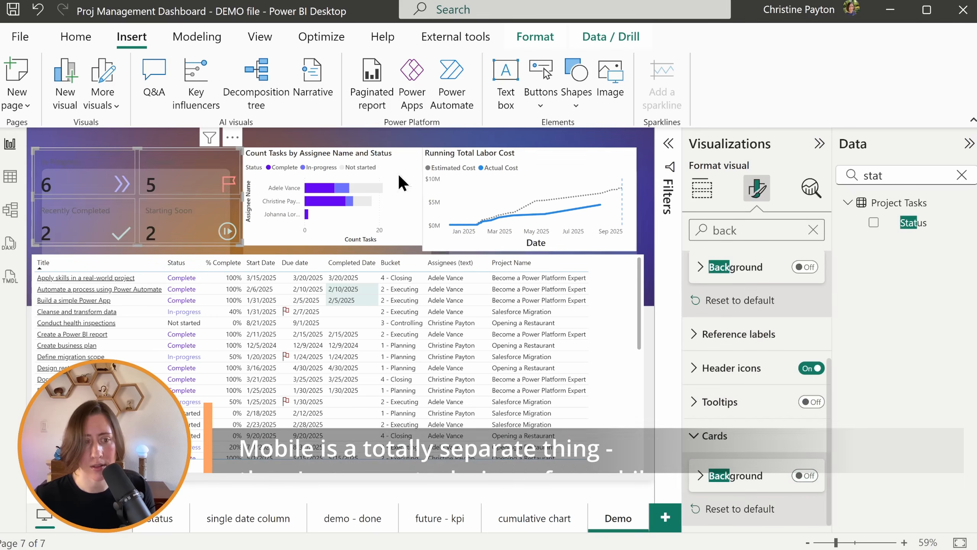
- Turn off the background of the Count Tasks bar chart and the Running Total Labor Cost line chart
click(400, 177)
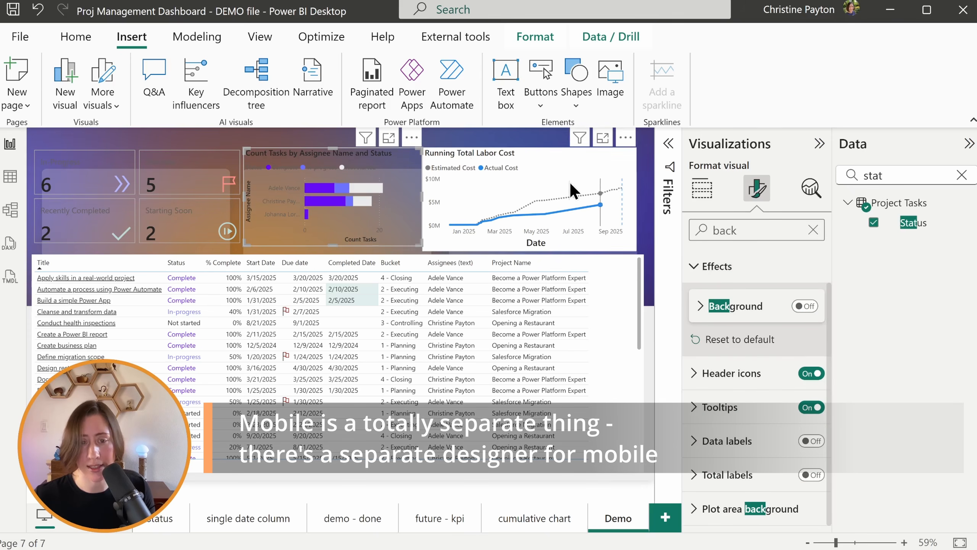
click(498, 149)
click(495, 154)
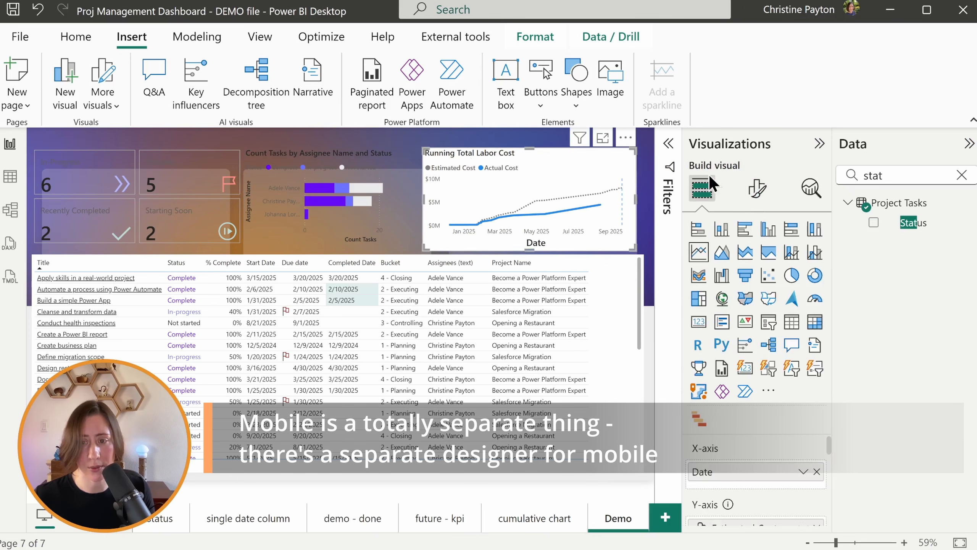
click(761, 195)
click(765, 230)
text(back)
click(804, 456)
- Resize and move the task table, the cards with their icons, and both charts into the matching panels of the background image
click(633, 394)
drag(643, 255, 627, 312)
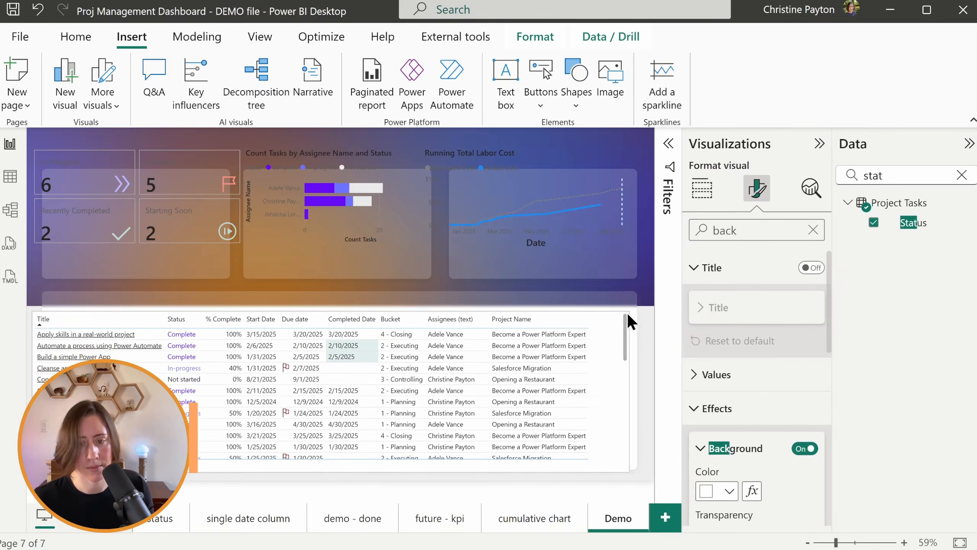
drag(32, 462, 49, 455)
click(38, 9)
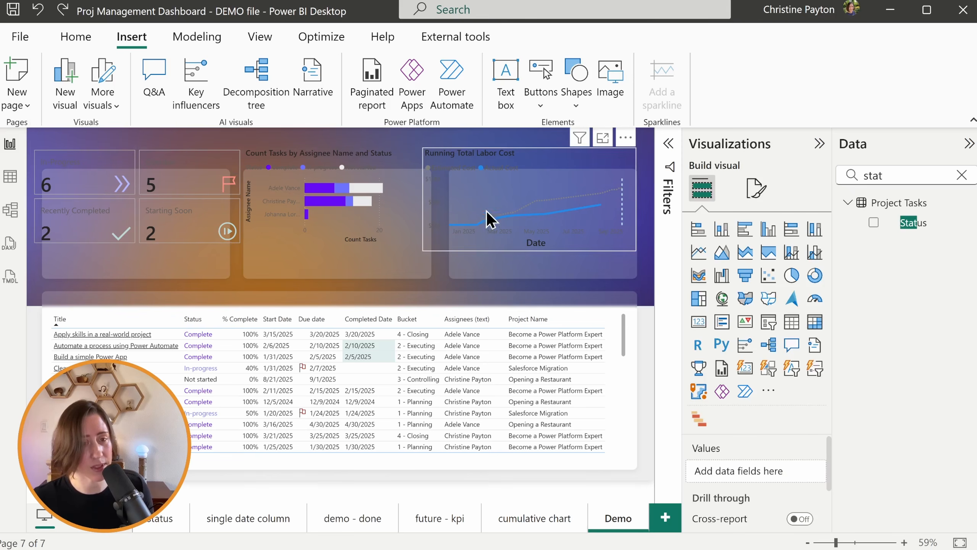
mouse_move(30, 133)
mouse_down()
mouse_move(183, 265)
mouse_move(246, 287)
mouse_up()
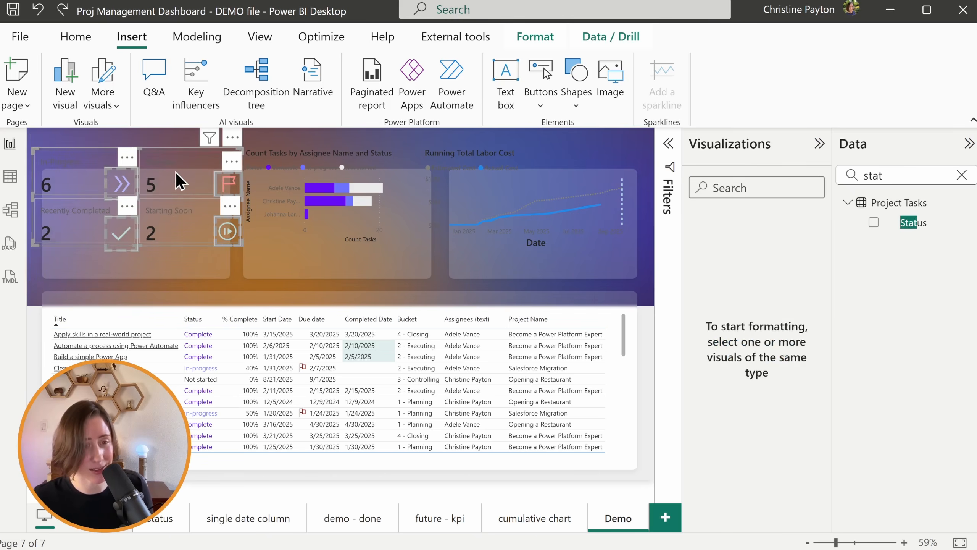
drag(173, 158, 178, 188)
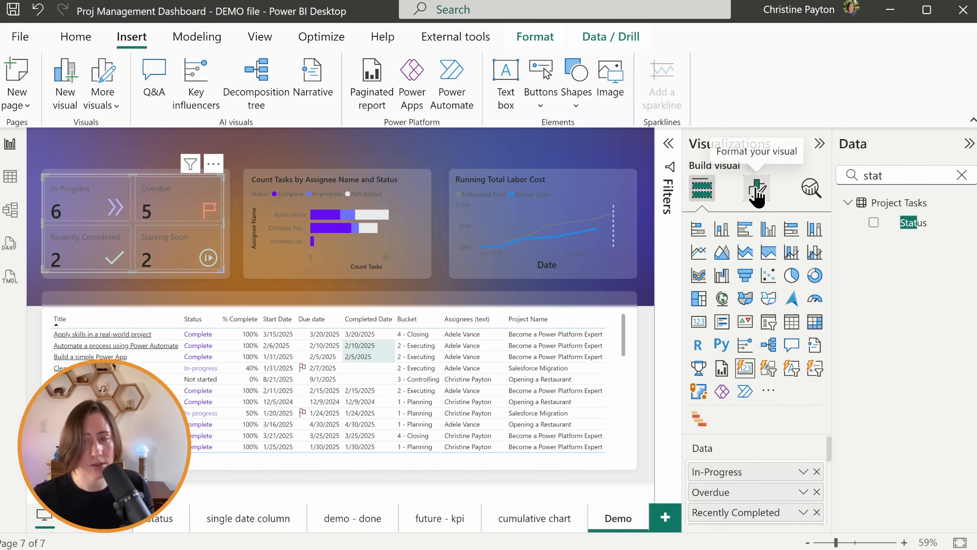
- Find the card visual's color settings and set the cards' label and value text to white
click(756, 191)
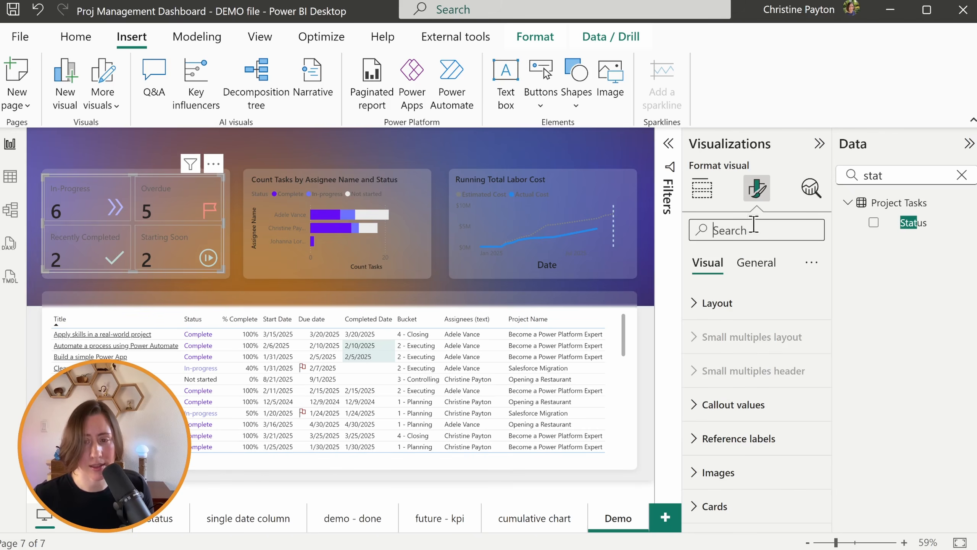
text(color)
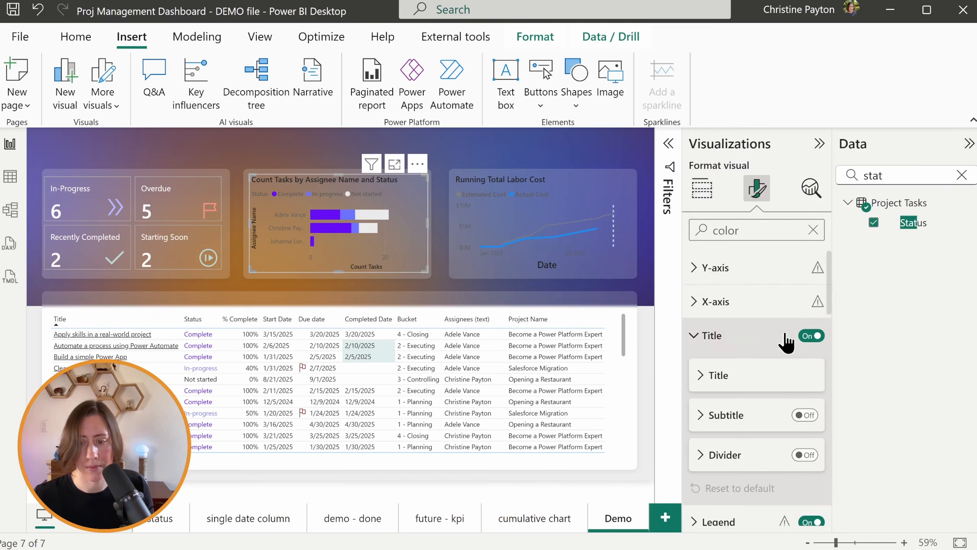
- Set the values and title colors of both axes on the Count Tasks bar chart to white
click(728, 350)
click(717, 88)
click(701, 391)
click(729, 434)
click(718, 170)
click(693, 502)
click(711, 335)
click(717, 73)
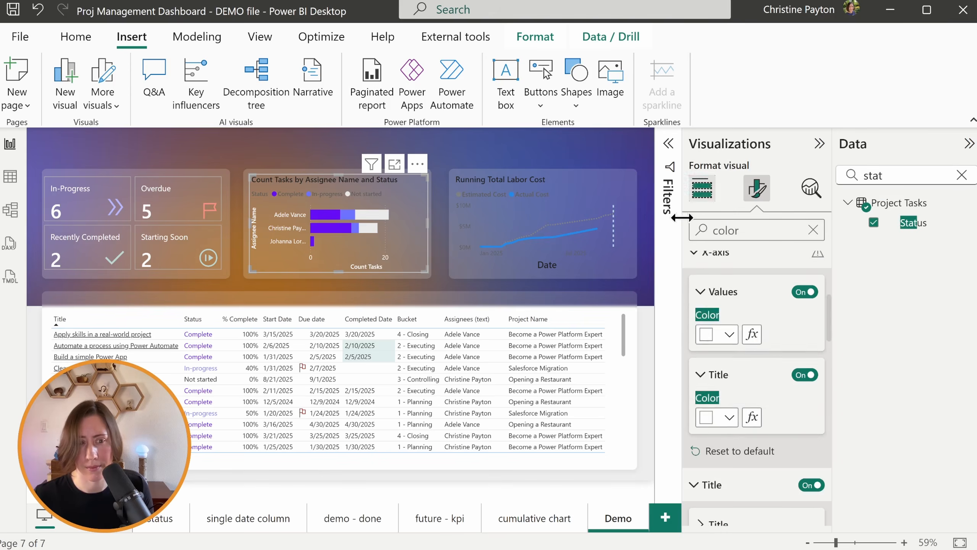
- Set the Count Tasks bar chart's title and legend text color to white
scroll(720, 338, down, 5)
click(720, 338)
click(717, 87)
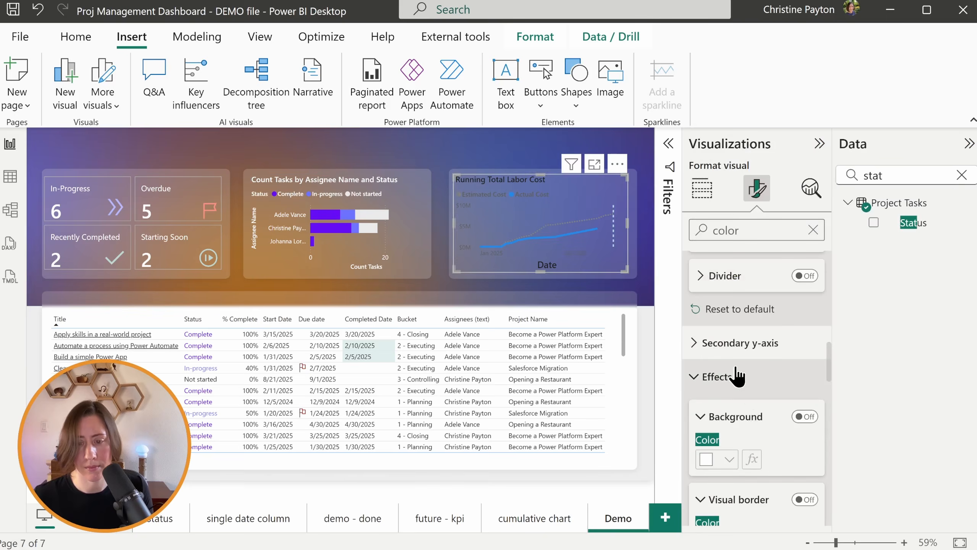
- Set the Running Total Labor Cost chart's title, axis and legend text to white
click(717, 349)
click(717, 87)
scroll(770, 440, down, 10)
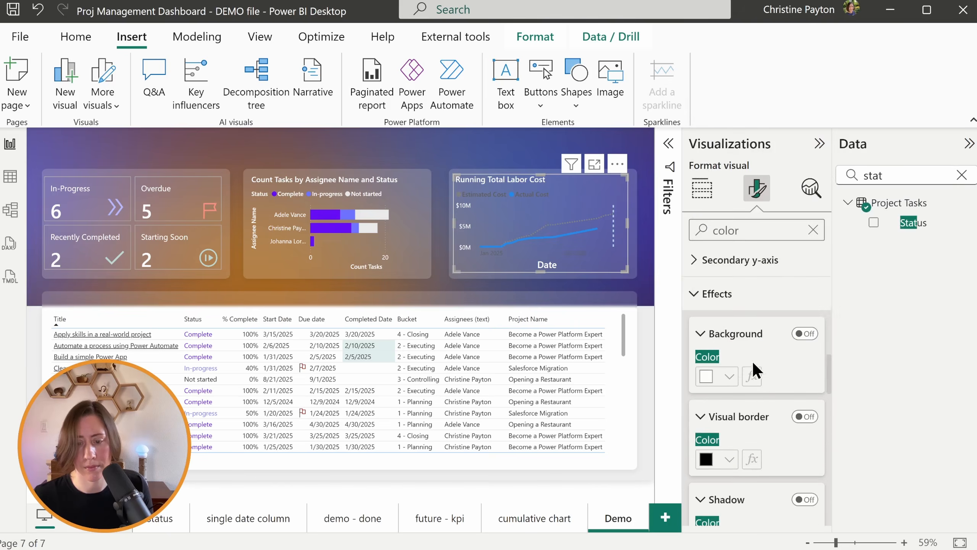
scroll(771, 334, down, 7)
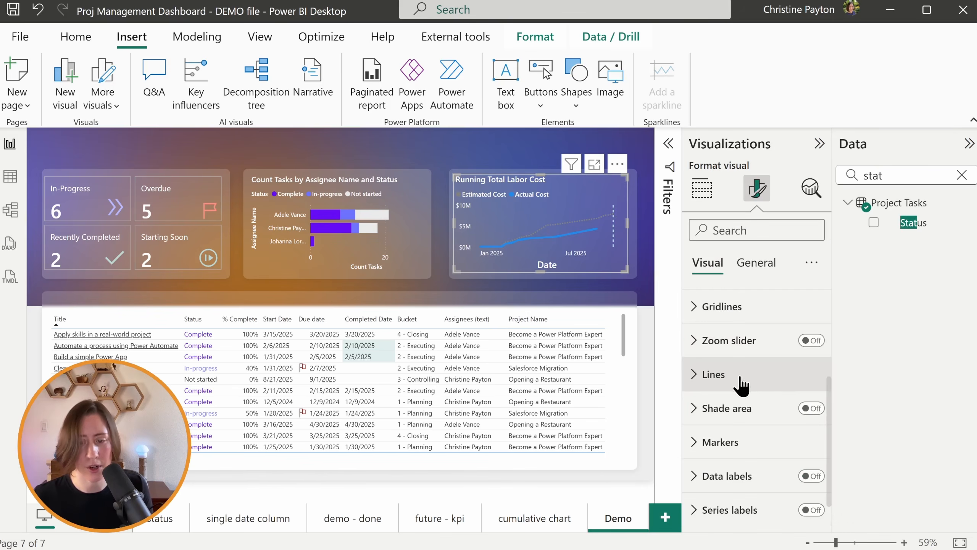
- Set the Estimated Cost line on the Running Total Labor Cost chart to white
click(739, 377)
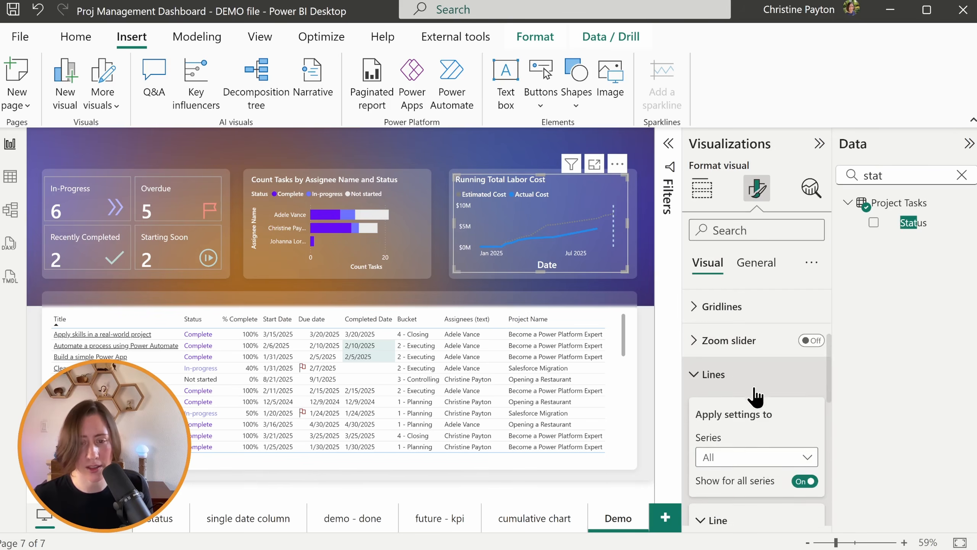
scroll(766, 402, down, 2)
click(770, 380)
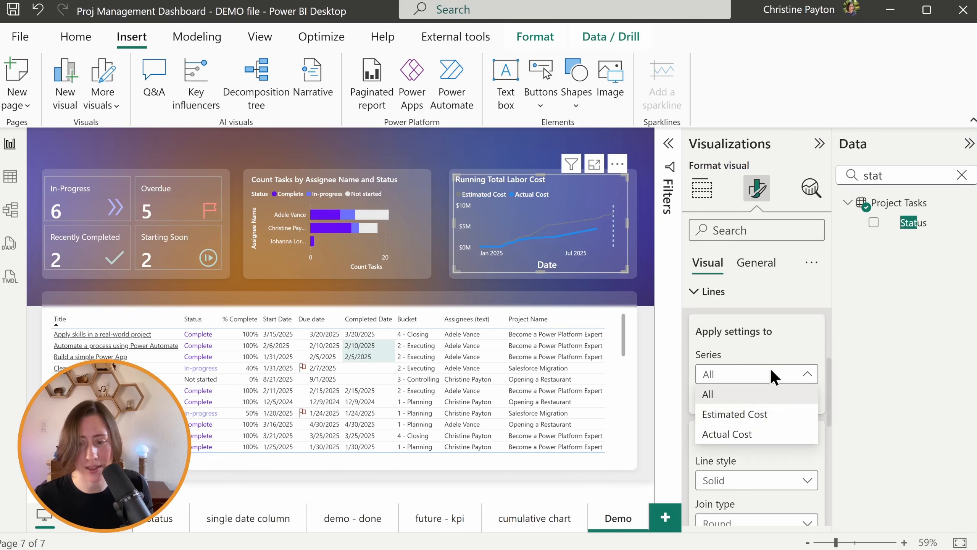
click(748, 415)
scroll(787, 426, down, 7)
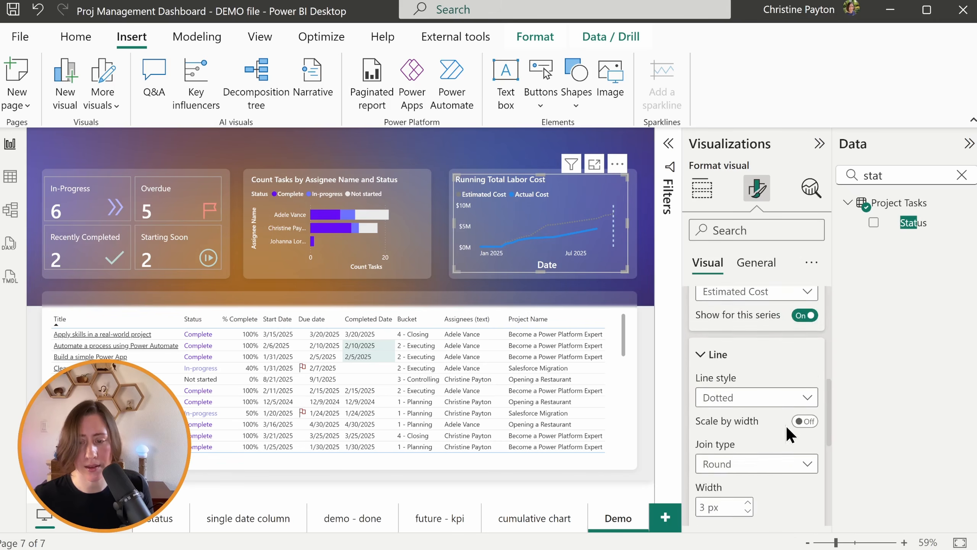
click(728, 466)
click(717, 205)
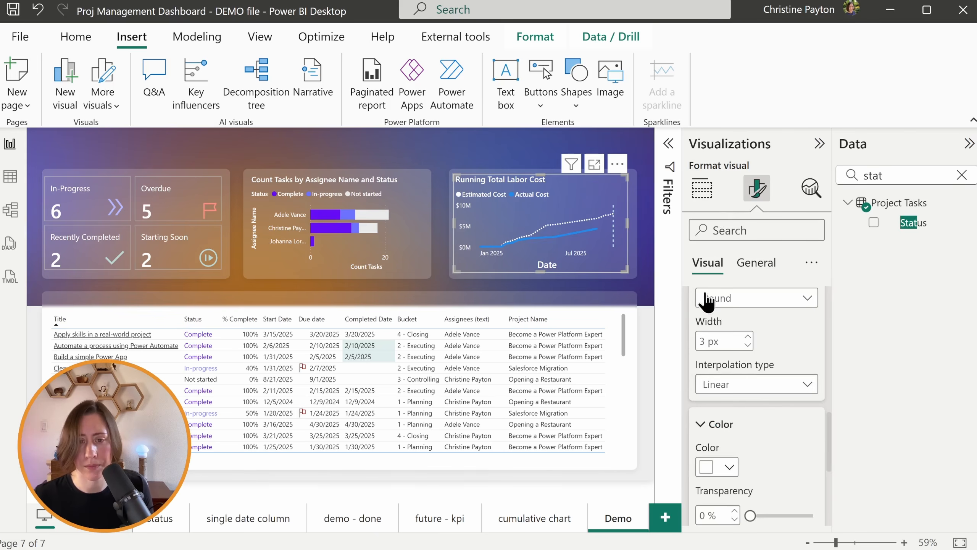
- Set the Actual Cost line on the Running Total Labor Cost chart to purple
scroll(755, 374, up, 3)
click(755, 374)
click(738, 435)
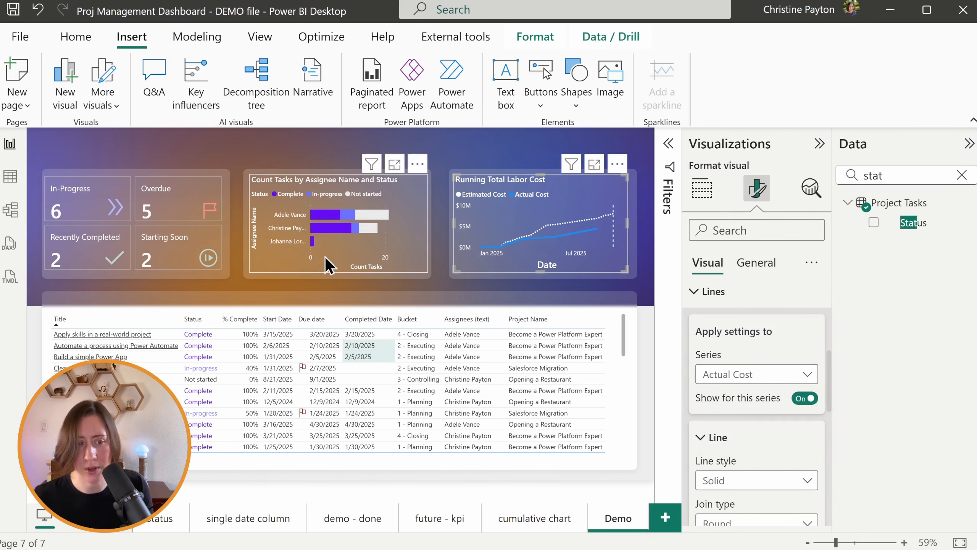
scroll(755, 450, down, 3)
scroll(756, 446, down, 4)
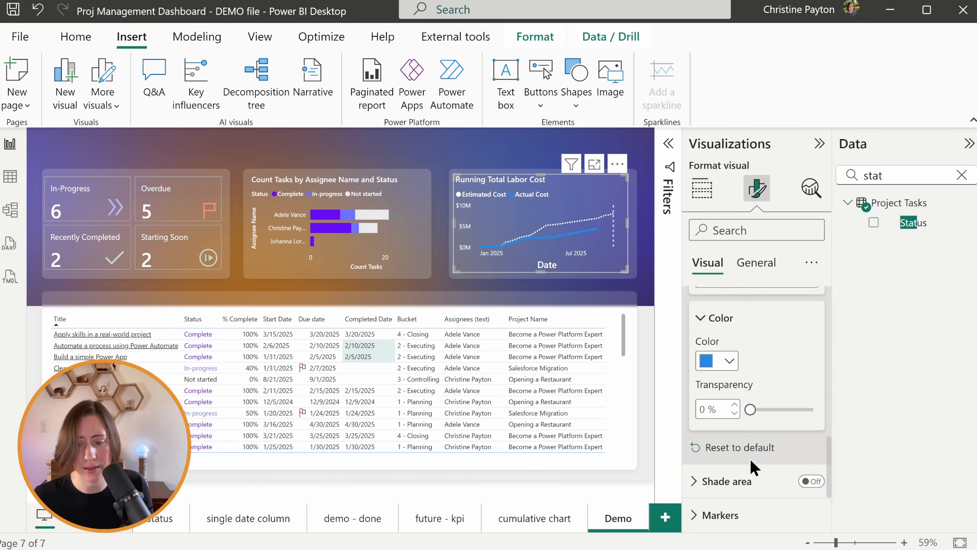
click(728, 359)
click(765, 99)
- Insert a text box, resize it to a wide, shallow strip, and place it above the cards as the page heading
click(505, 83)
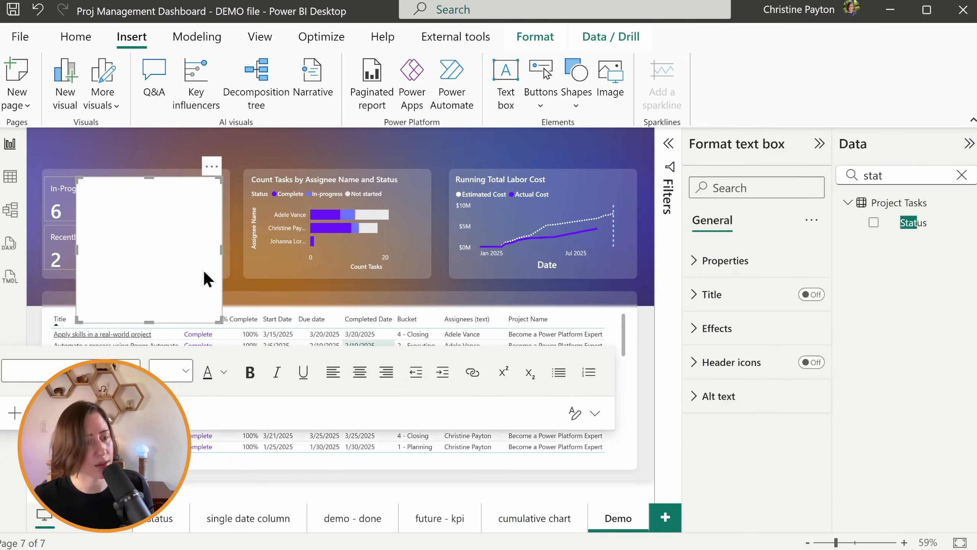
drag(219, 320, 388, 212)
drag(385, 166, 350, 121)
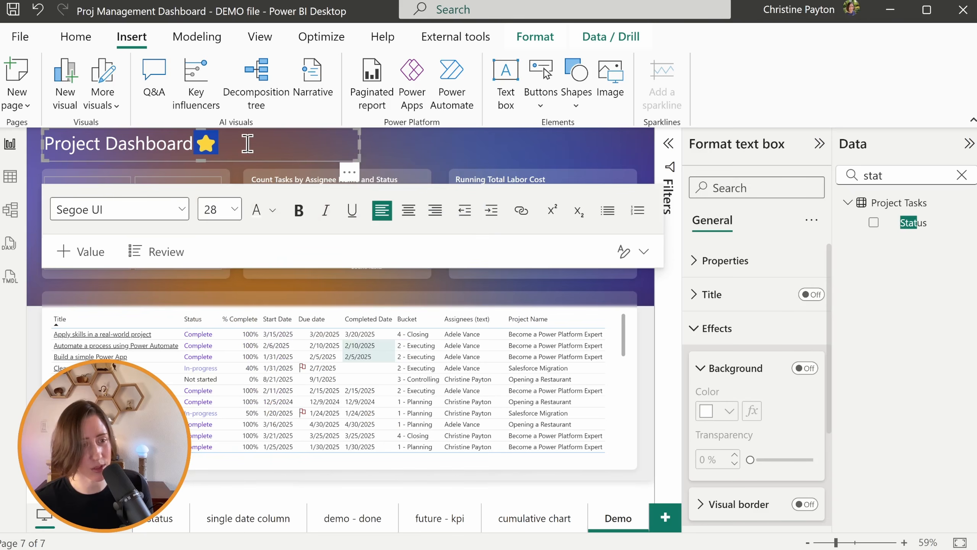
- Put the star emoji in front of the "Project Dashboard" heading text and shift the text box slightly down
key(BackSpace)
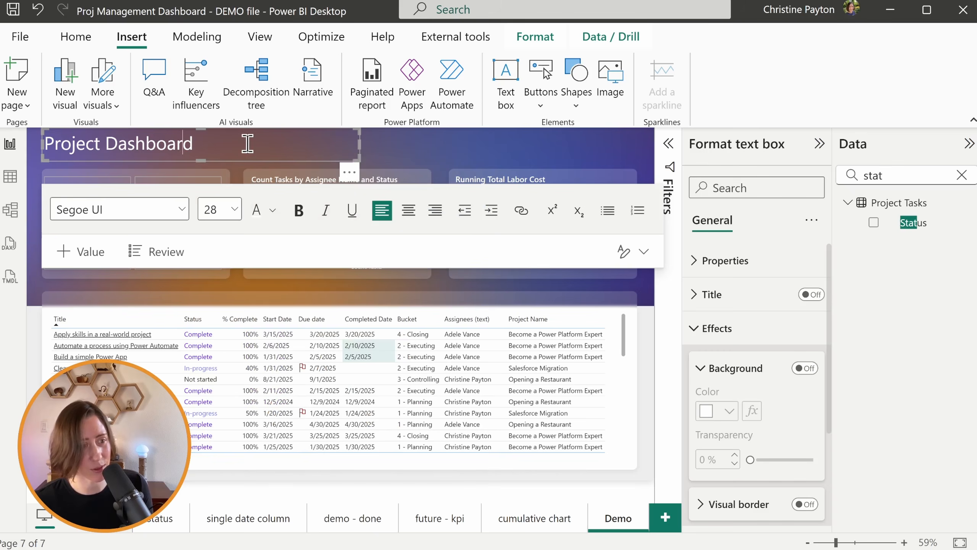
key(Left)
key(Left)
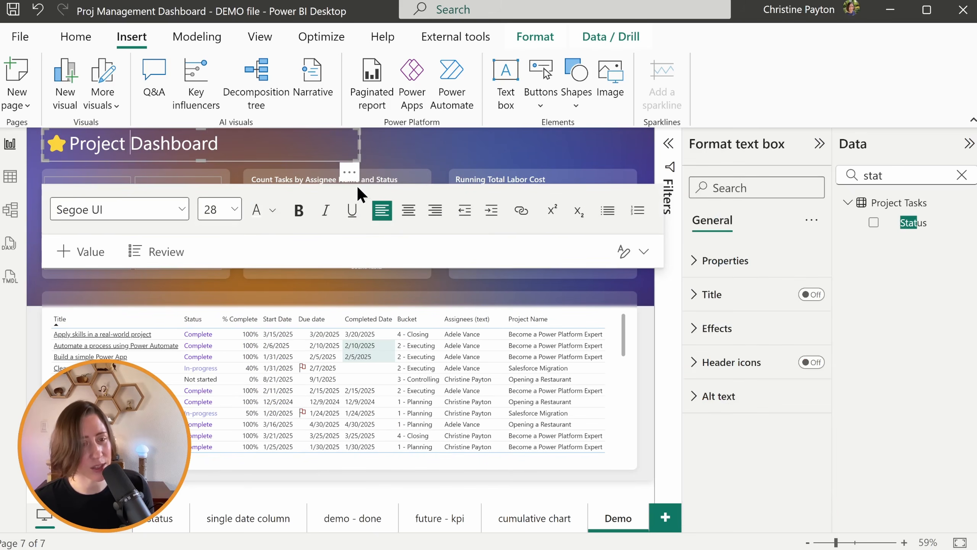
drag(349, 172, 351, 174)
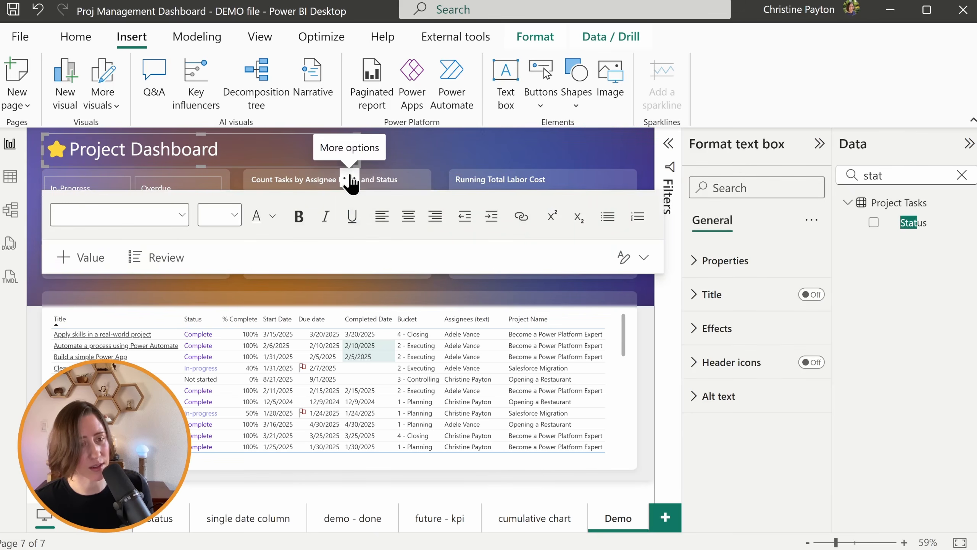
click(493, 160)
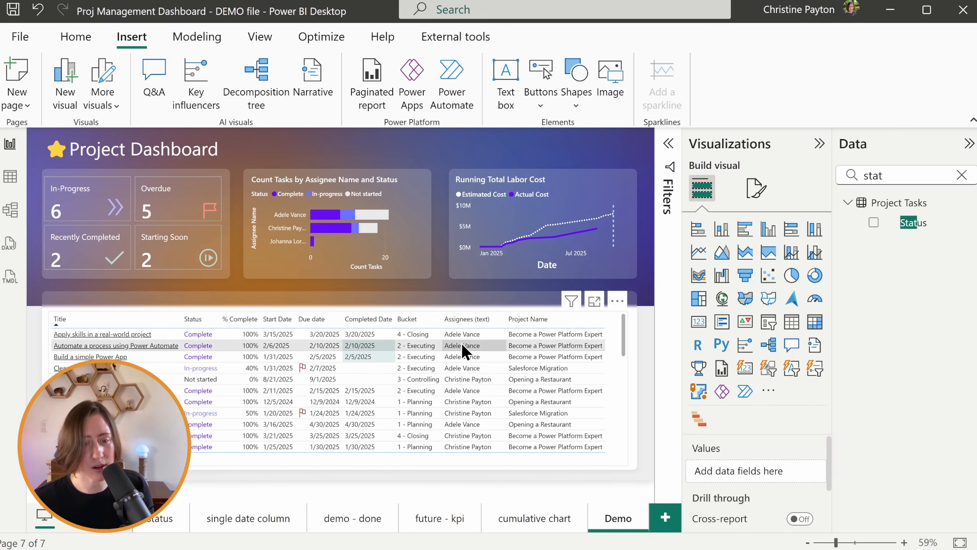
- Add data bars to the task table's % Complete column with a light gray positive bar
click(961, 175)
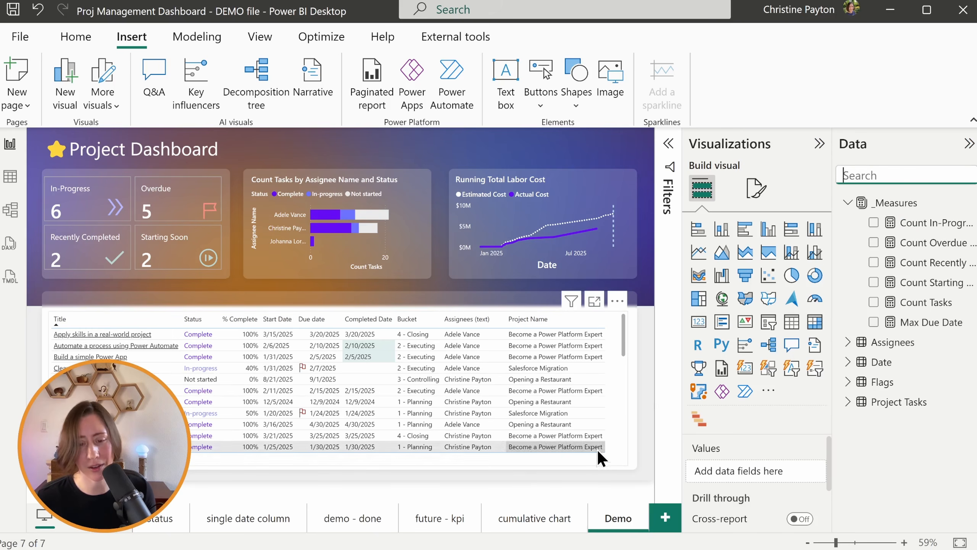
click(602, 467)
click(803, 512)
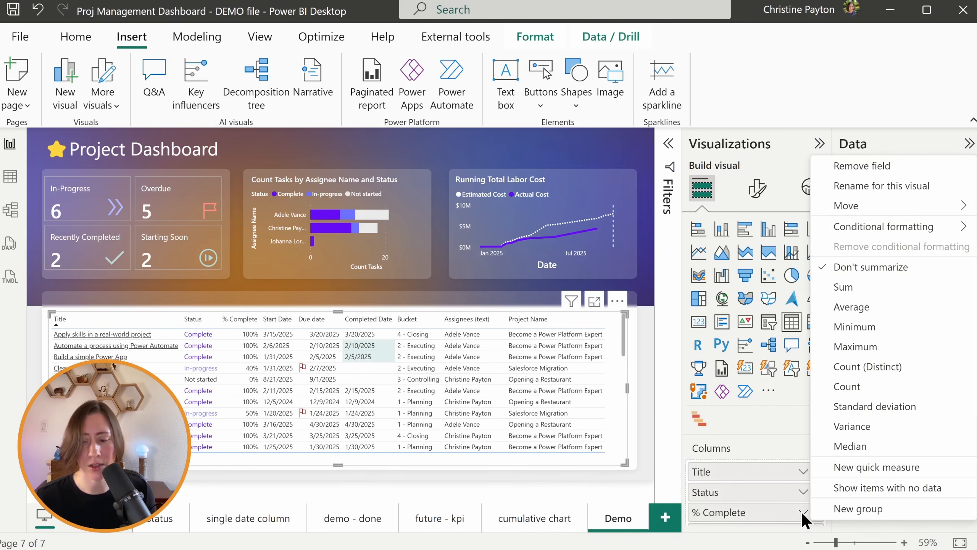
mouse_move(865, 226)
click(720, 270)
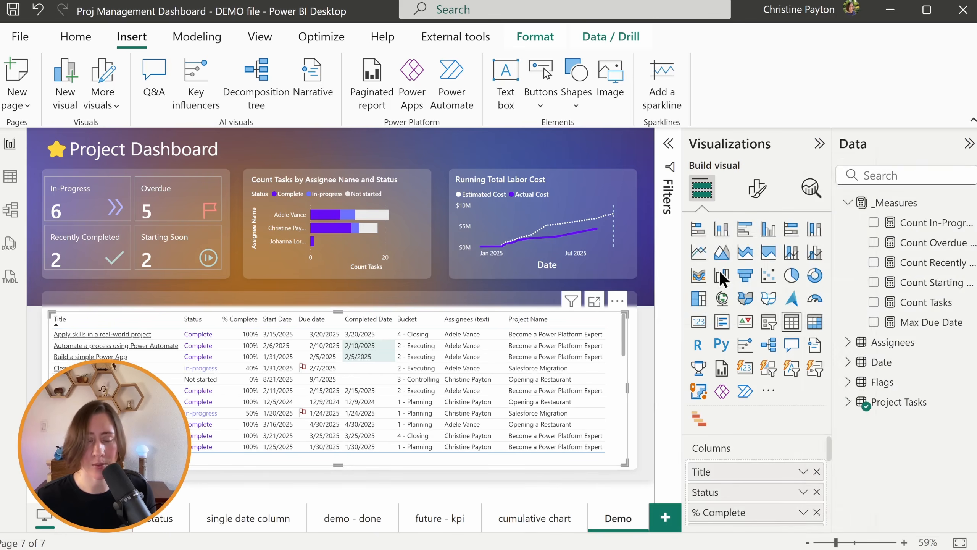
click(150, 349)
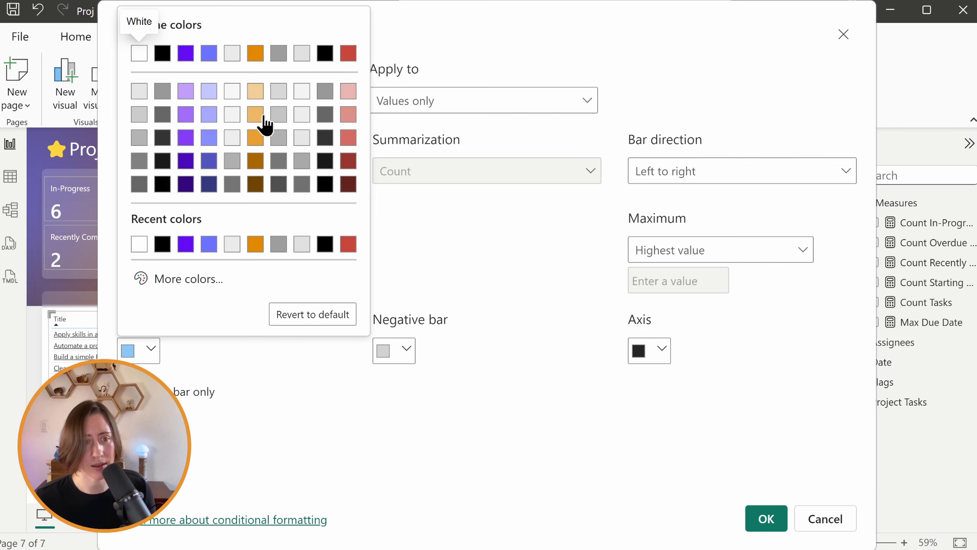
click(301, 139)
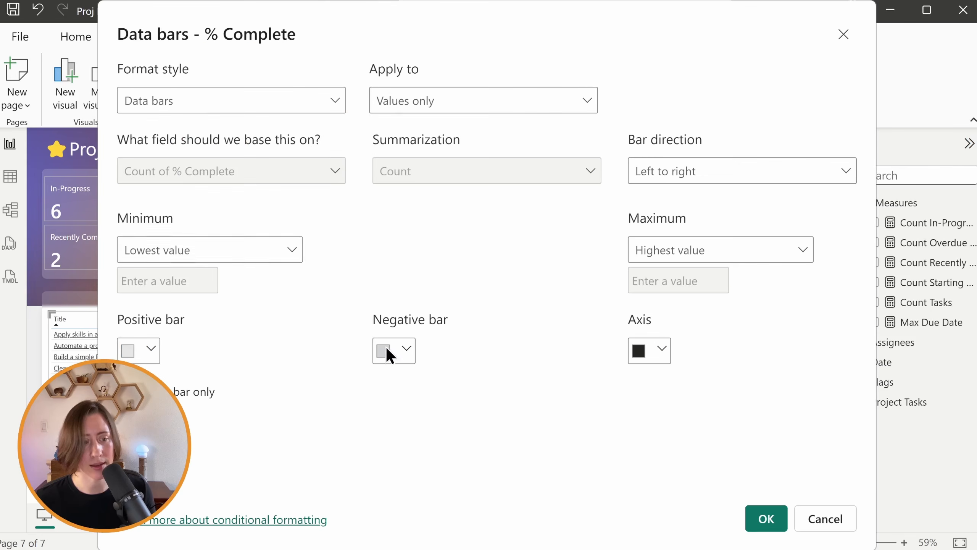
- Set the % Complete data bars to a custom minimum of 0 and a custom maximum of 1, and apply them
click(218, 250)
click(186, 303)
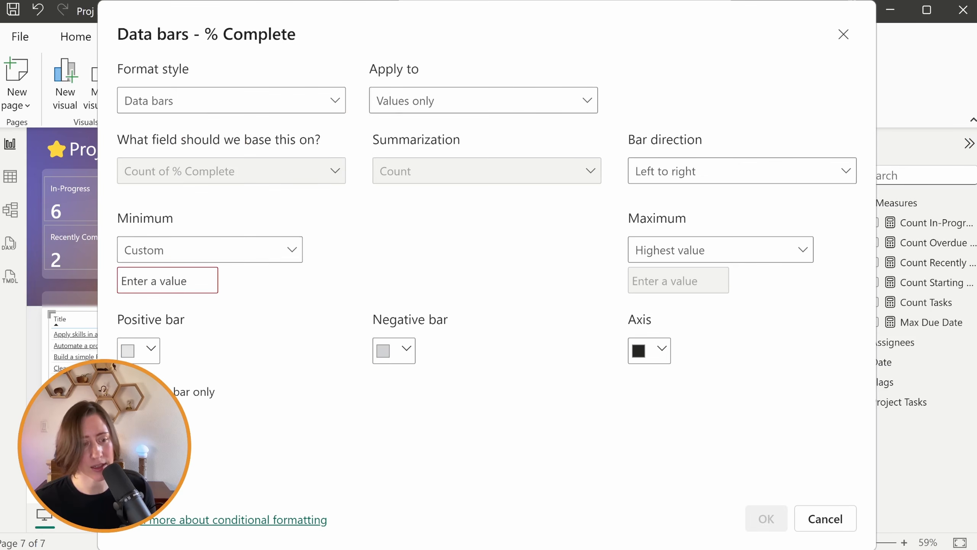
click(161, 275)
text(0)
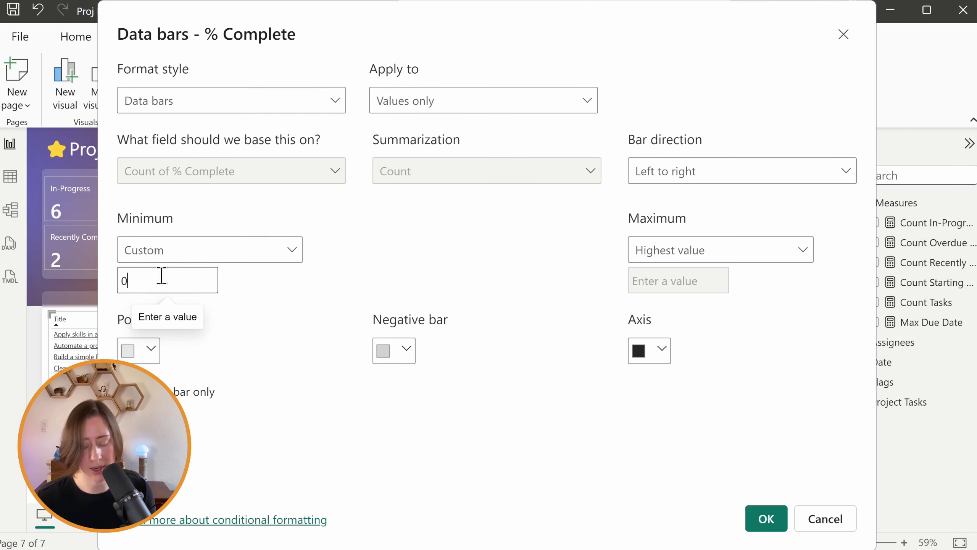
click(696, 249)
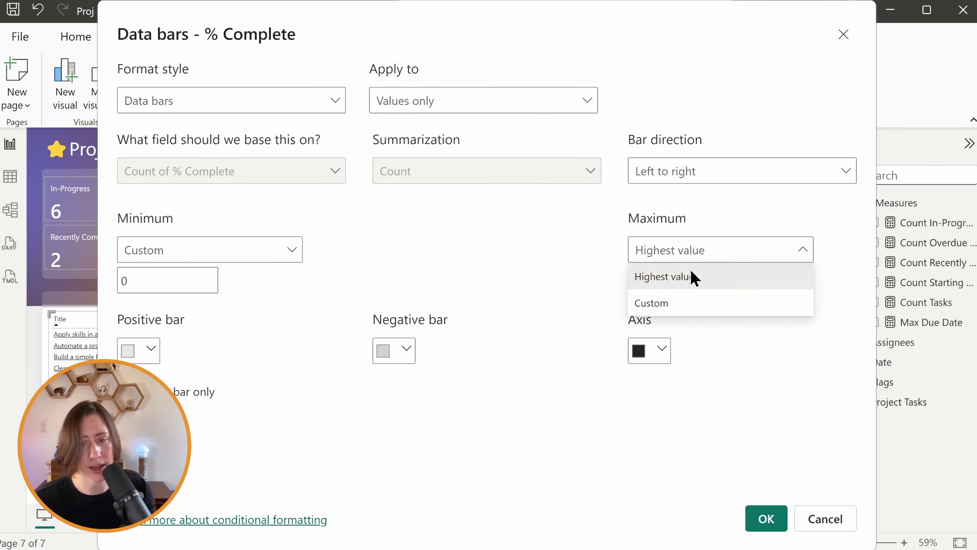
click(683, 306)
click(655, 283)
text(1)
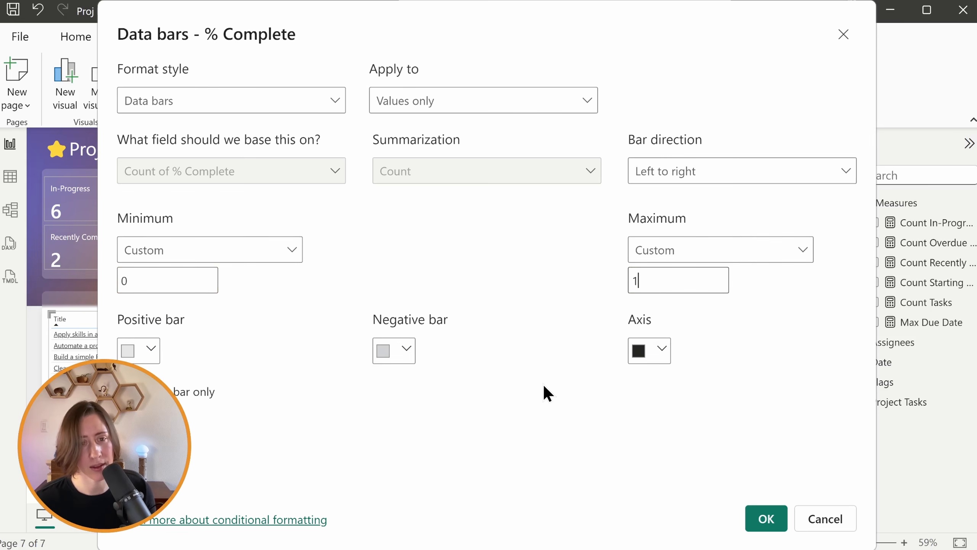
key(Return)
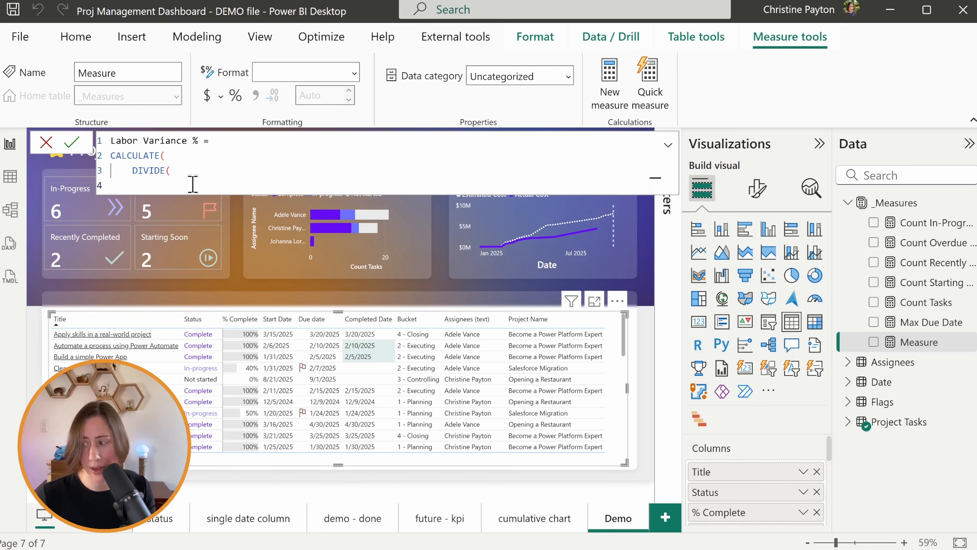
- In the Labor Variance % measure, enter the DIVIDE numerator SUM('Project Tasks'[Actual Effort Hours]) - SUM('Project Tasks'[Estimated Effort Hours])
text(SUM(ad)
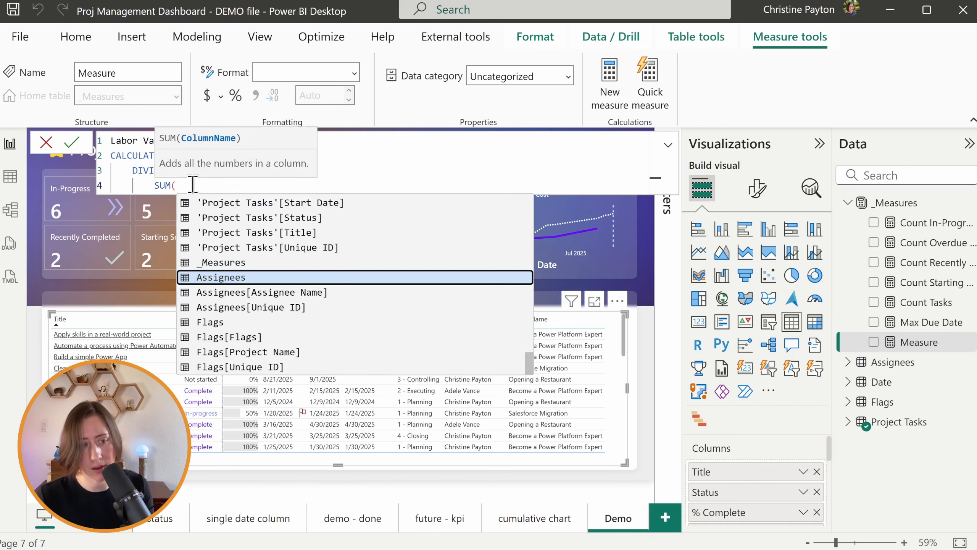
key(Tab)
text())
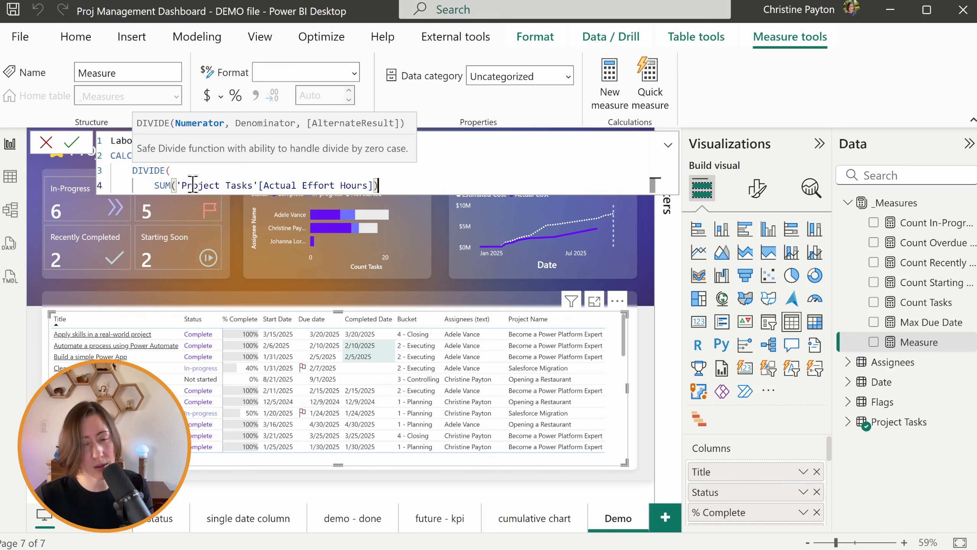
text(,)
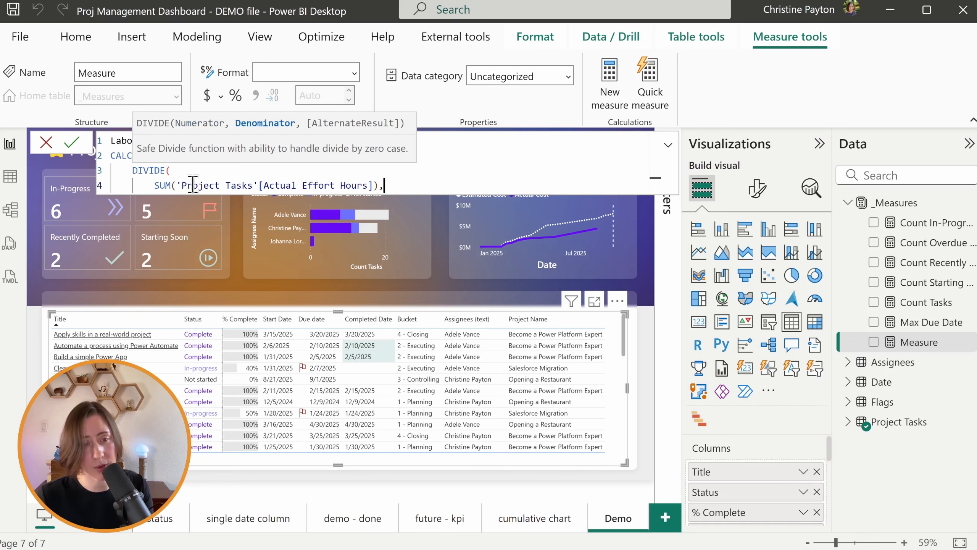
key(BackSpace)
text(-)
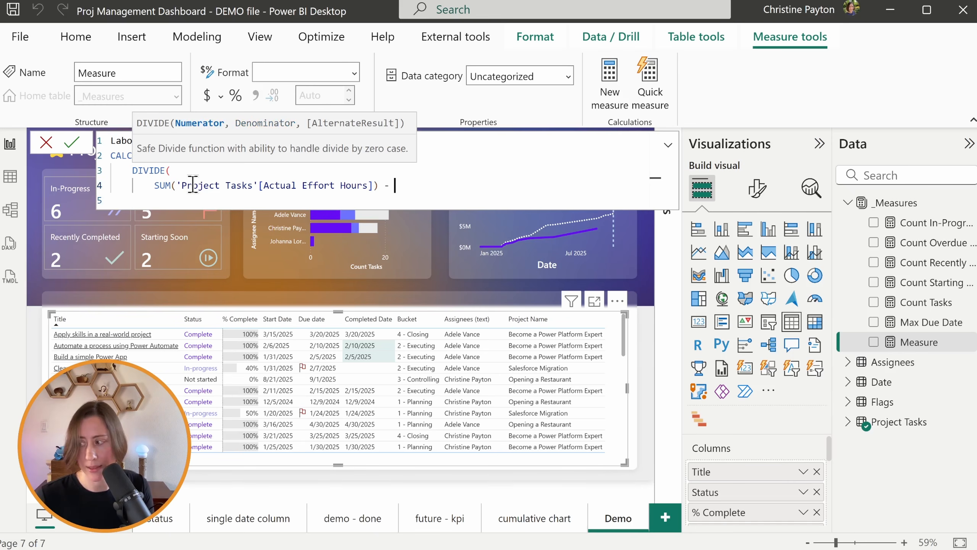
text(sum)
key(Tab)
text(est)
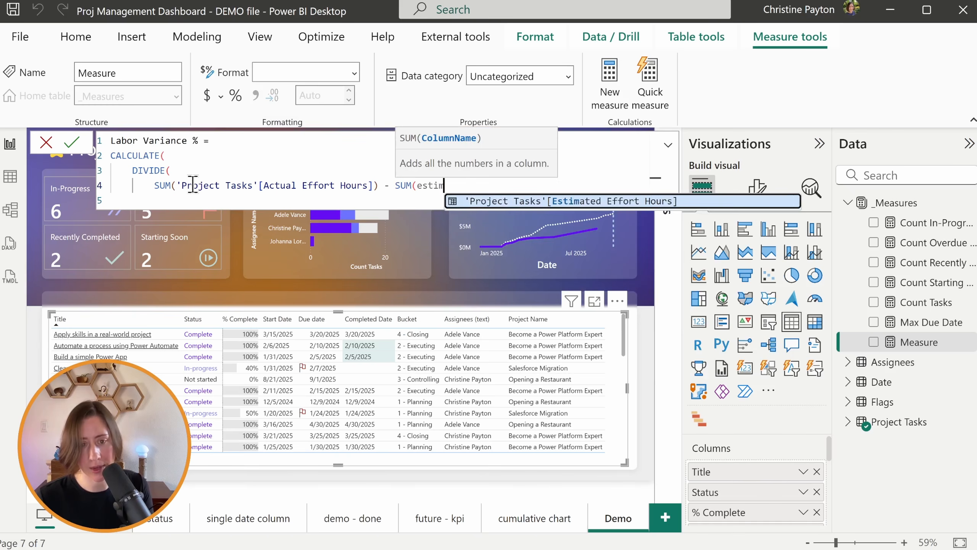
key(Tab)
text(),)
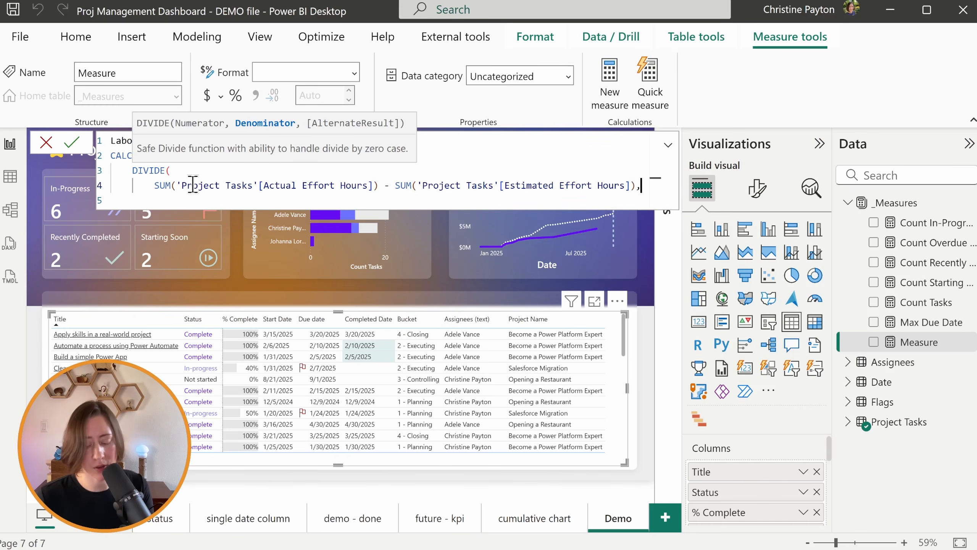
- Add SUM('Project Tasks'[Estimated Effort Hours]) on a new line as the denominator and close the DIVIDE function
key(shift+Return)
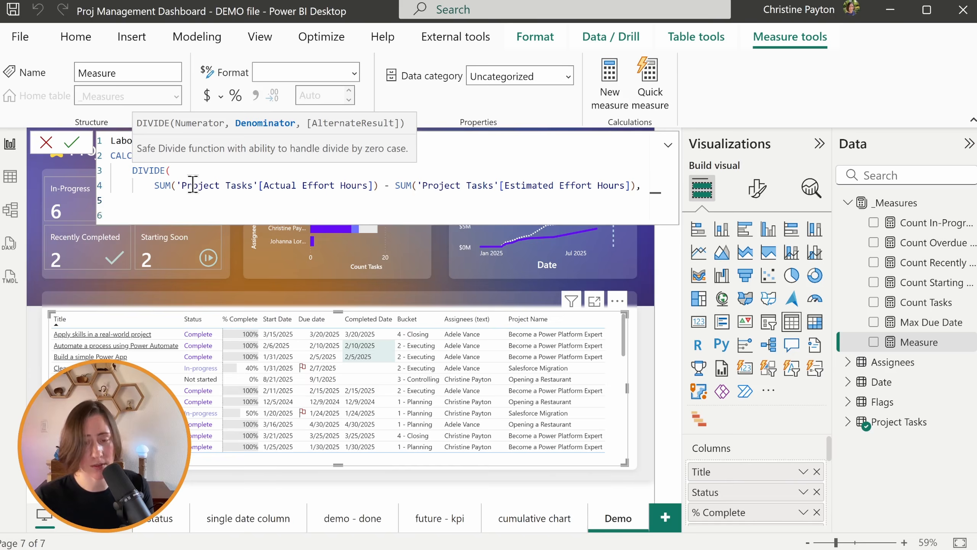
text(sum)
key(Tab)
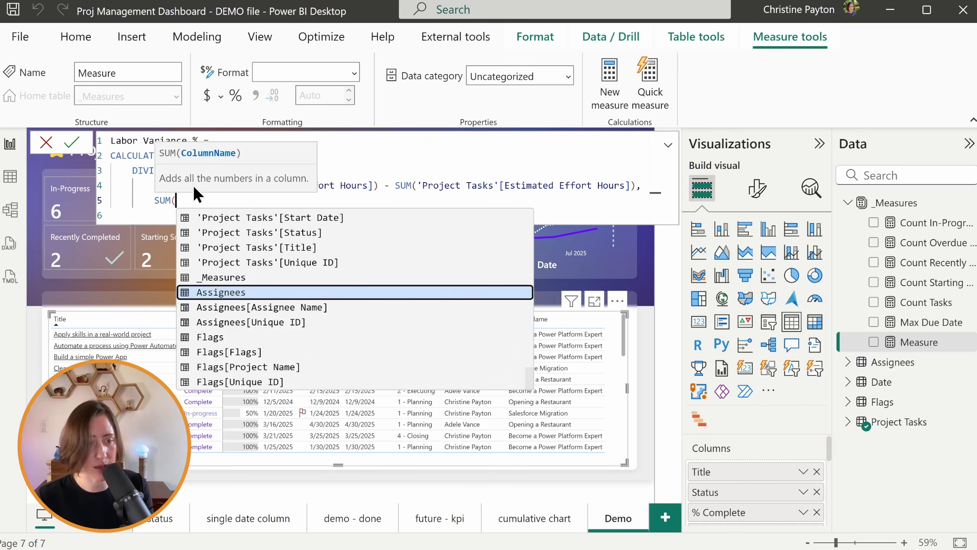
text(est)
key(Tab)
text()),)
- Add the filter KEEPFILTERS('Project Tasks'[Status] = "Complete"), close the CALCULATE function, and commit the Labor Variance % measure
key(shift+Return)
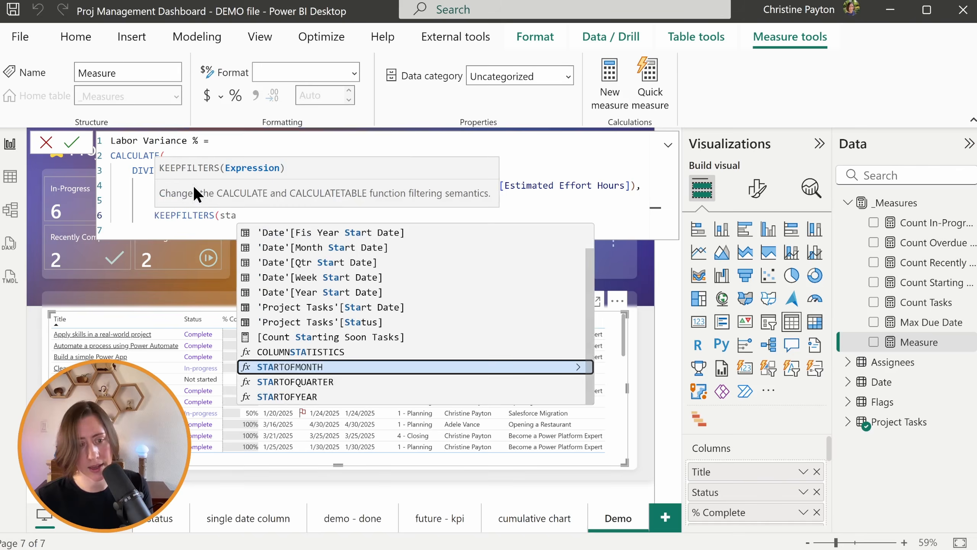
text(tat)
key(Tab)
text(= )
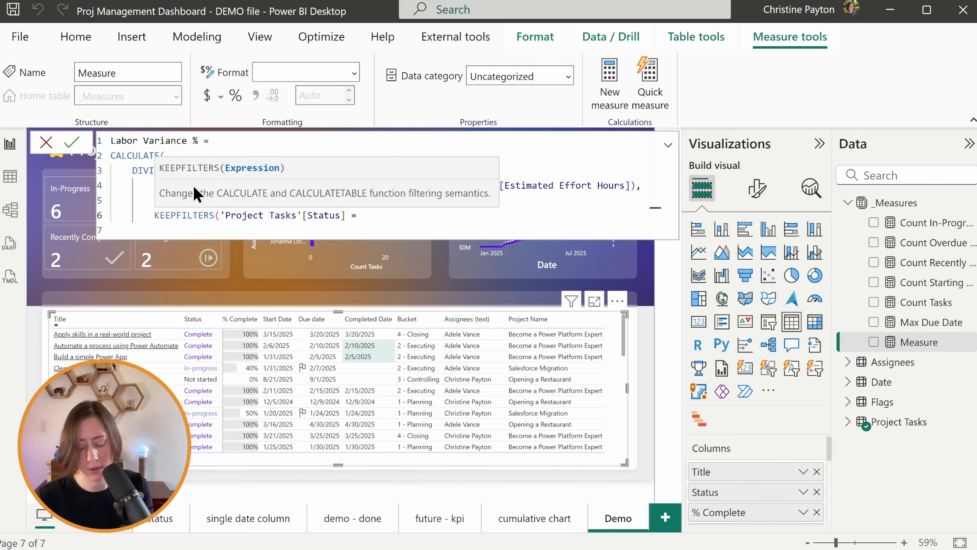
text("Complete") ))
key(Return)
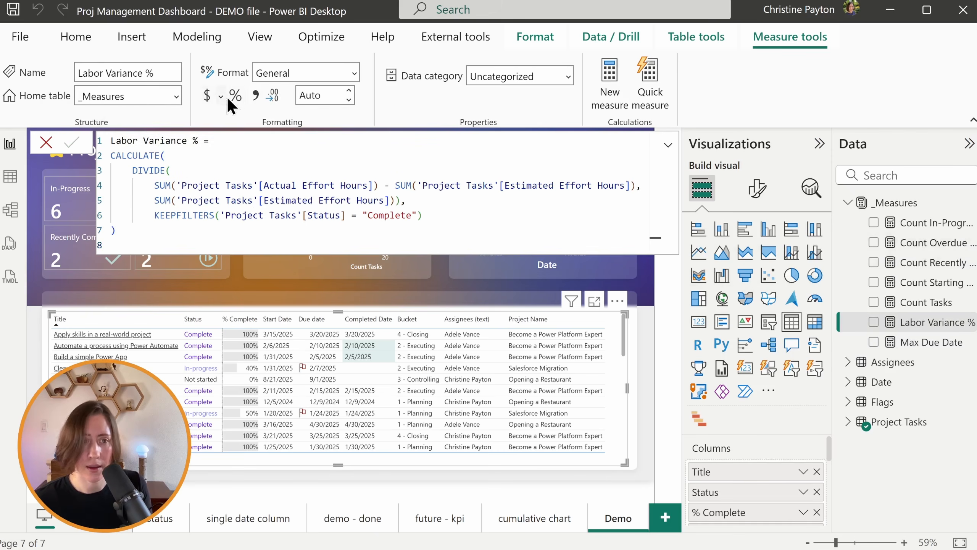
- Format the Labor Variance % measure as a percentage with 0 decimal places
click(235, 96)
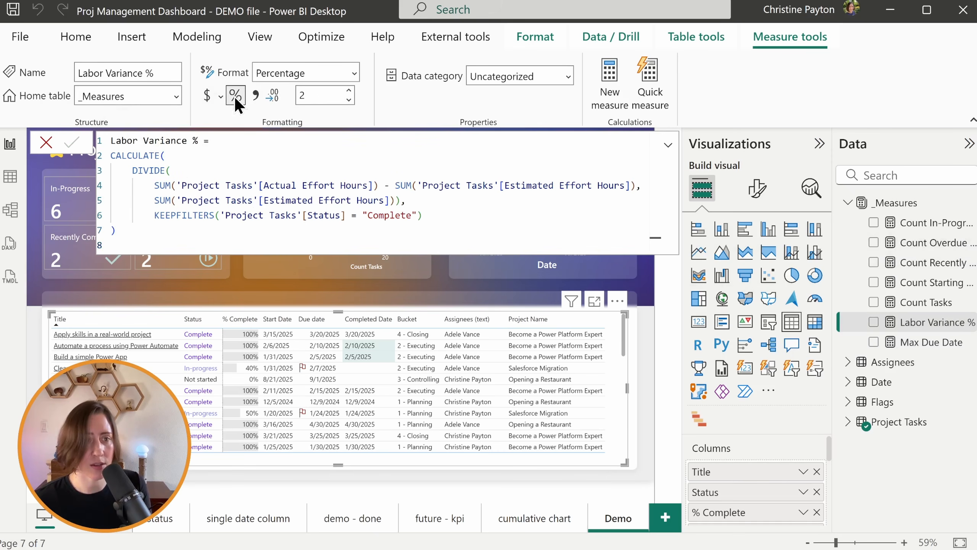
click(330, 94)
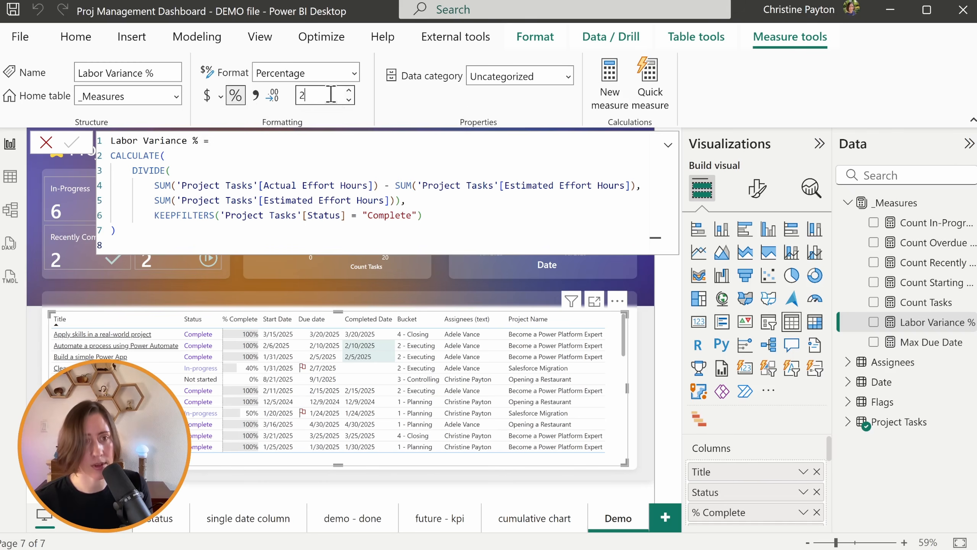
- Add Estimated Effort Hours, shown as Estimated Hours, and Labor Variance % before Bucket in the task table, and narrow its Assignees and Title columns
click(885, 175)
text(est)
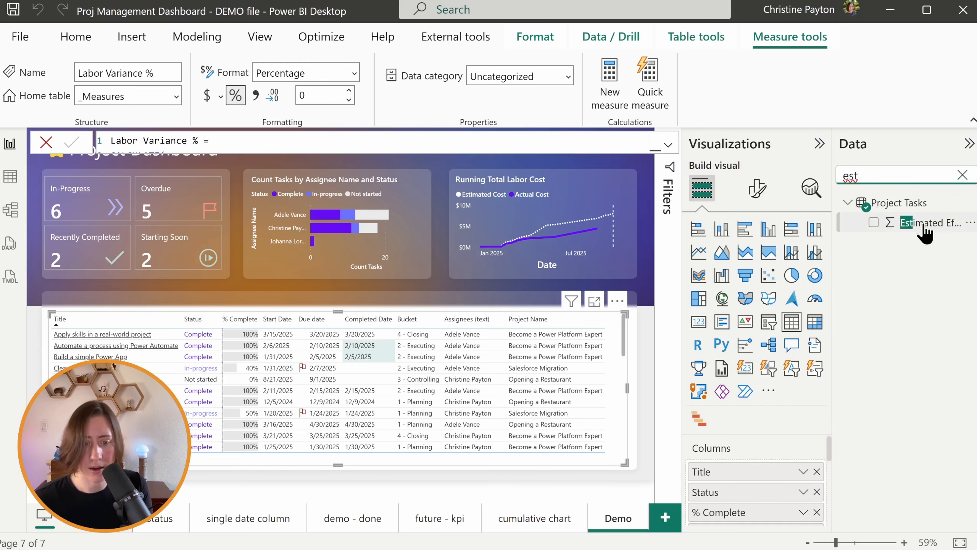
scroll(803, 458, down, 5)
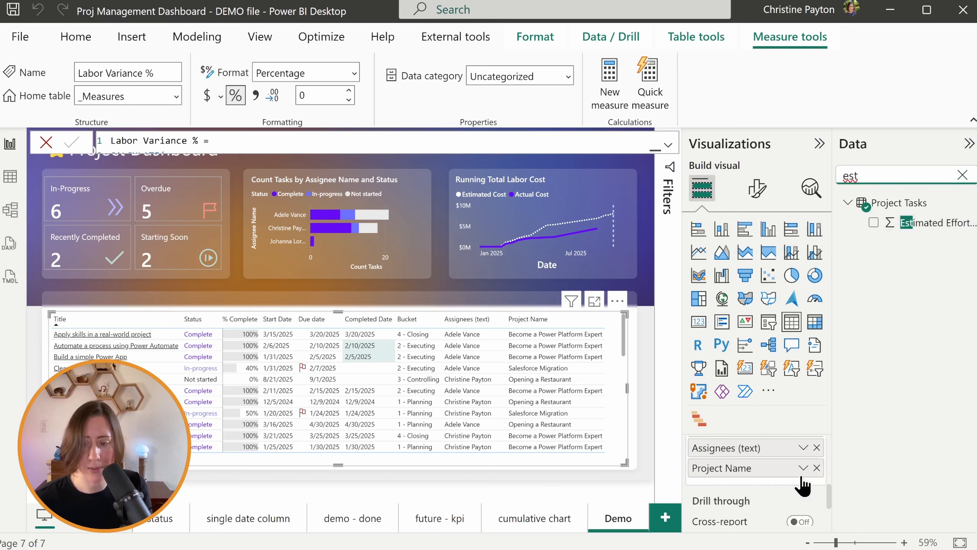
drag(939, 223, 791, 482)
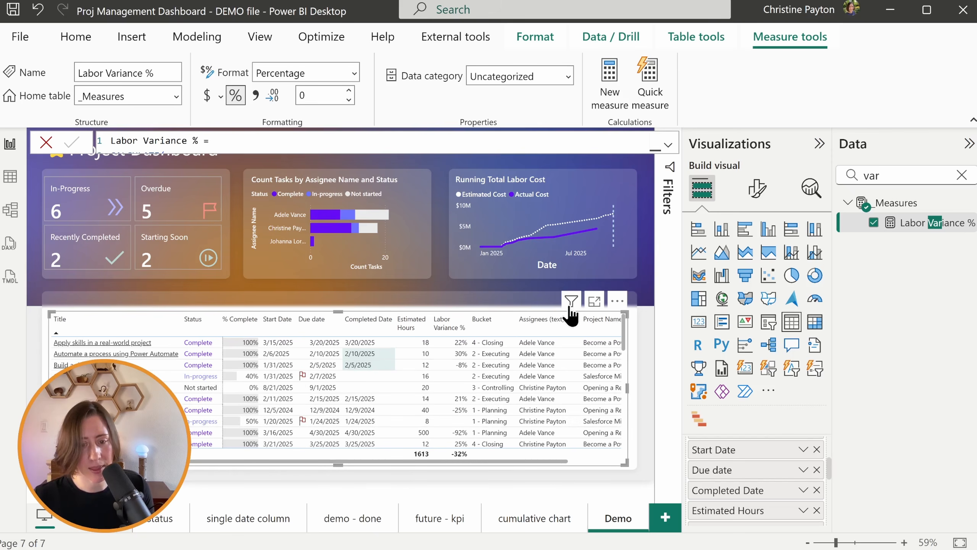
drag(581, 323, 565, 323)
drag(181, 325, 137, 327)
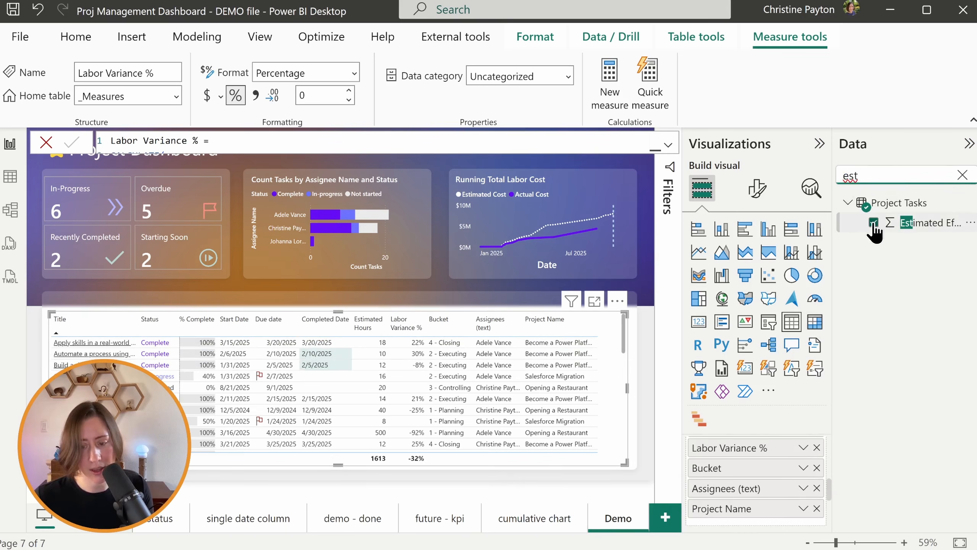
- Remove Estimated Effort Hours from the task table and enable showing items with no data for Project Name
click(873, 223)
scroll(404, 369, down, 3)
scroll(403, 367, down, 3)
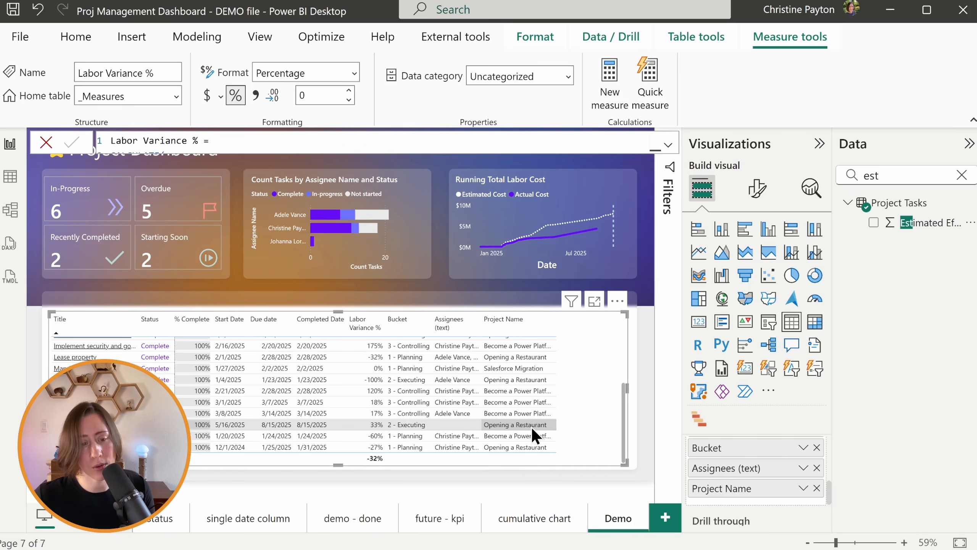
click(803, 488)
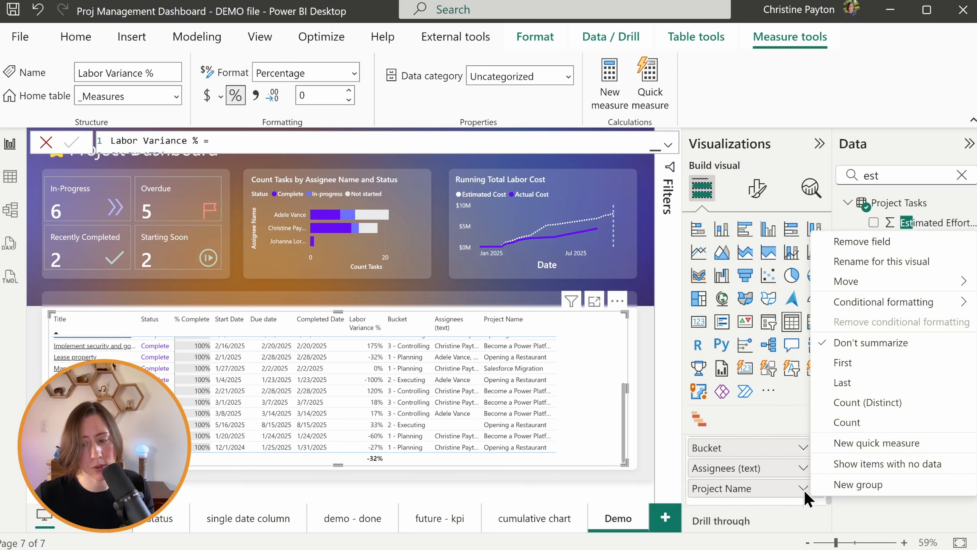
click(906, 464)
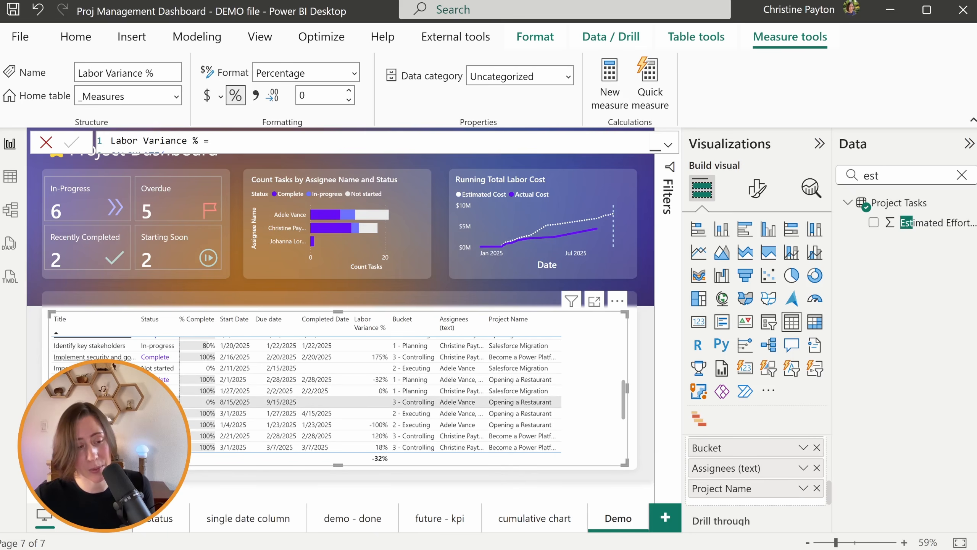
- Add Estimated Effort Hours back to the task table before the Labor Variance % column, shown as Estimated Hours
click(961, 175)
text(es)
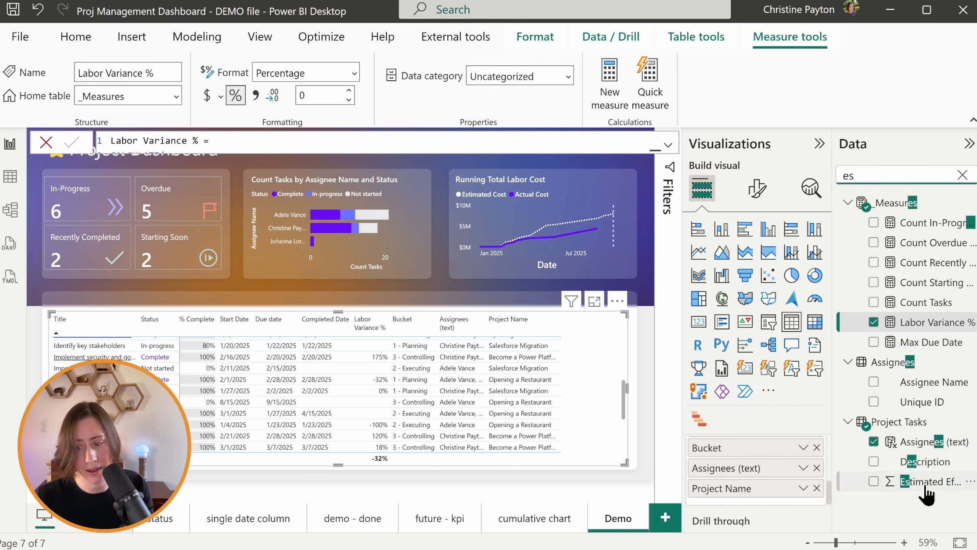
drag(936, 488, 750, 467)
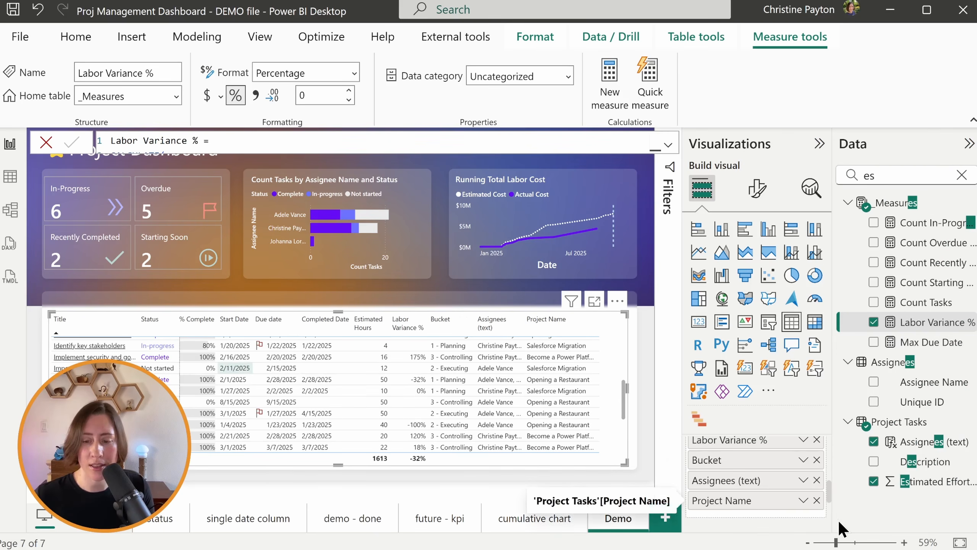
- Start background color conditional formatting for the table's Labor Variance % column and set the gradient's minimum color to #E0EEED
click(803, 440)
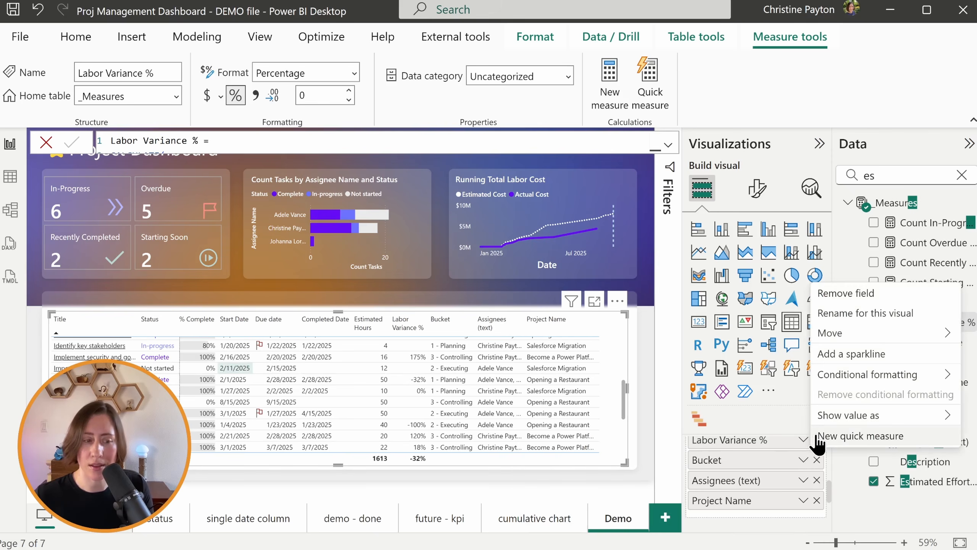
mouse_move(914, 383)
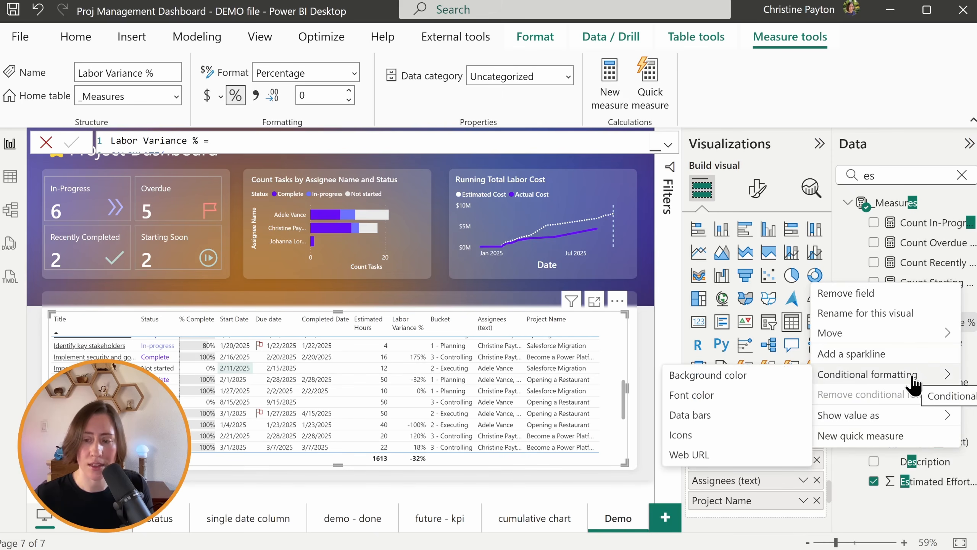
click(739, 380)
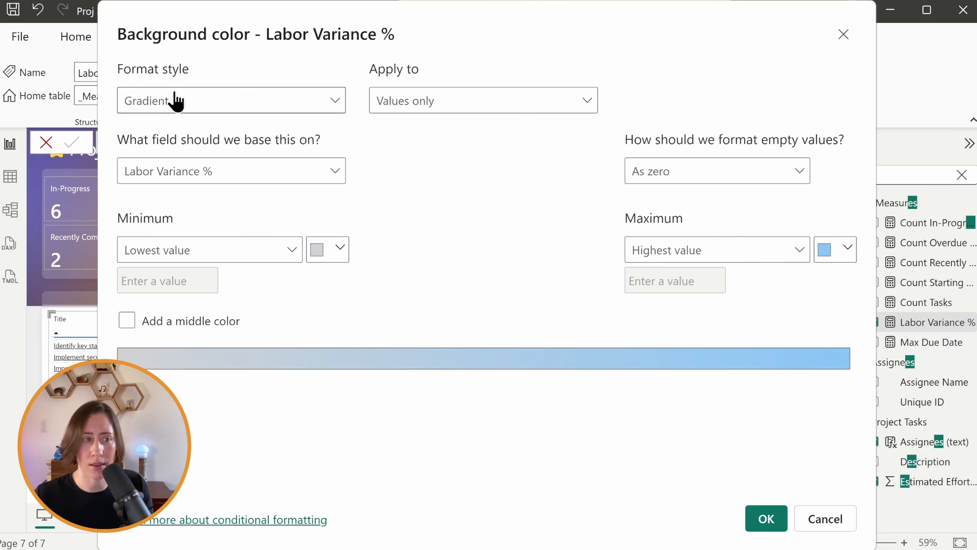
click(338, 252)
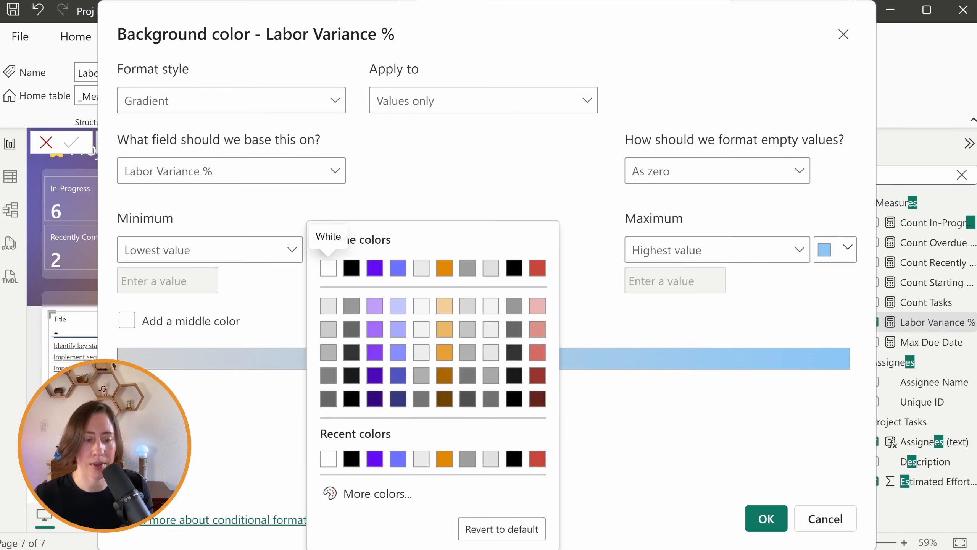
click(381, 493)
text(#E0EEED)
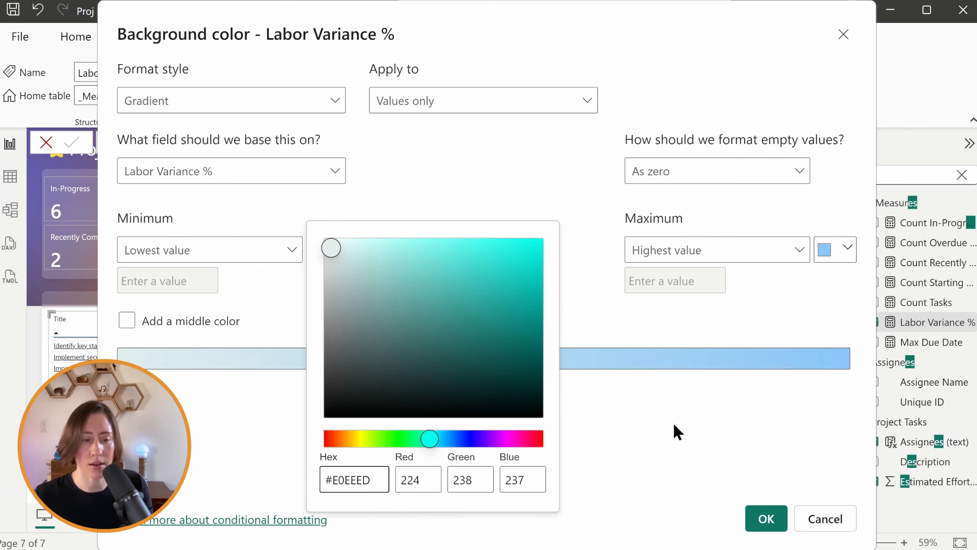
click(674, 429)
- Set the gradient's maximum color to the copied light red and add a white middle color
click(847, 249)
click(646, 493)
key(ctrl+v)
click(370, 369)
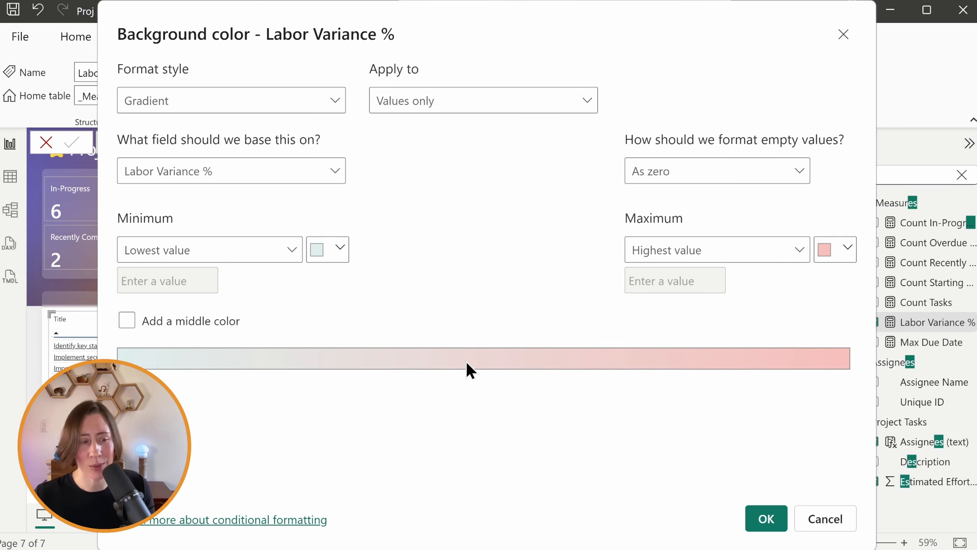
click(127, 322)
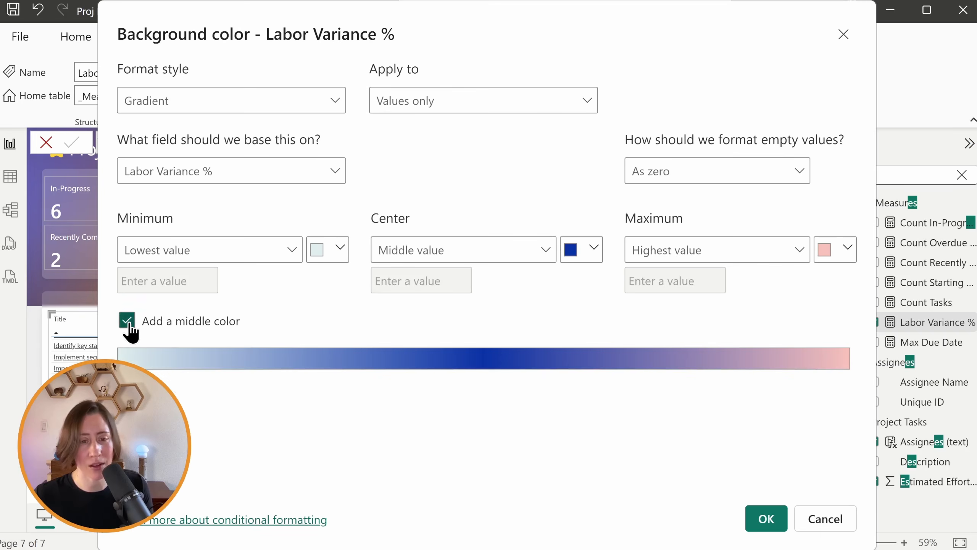
click(583, 258)
click(579, 270)
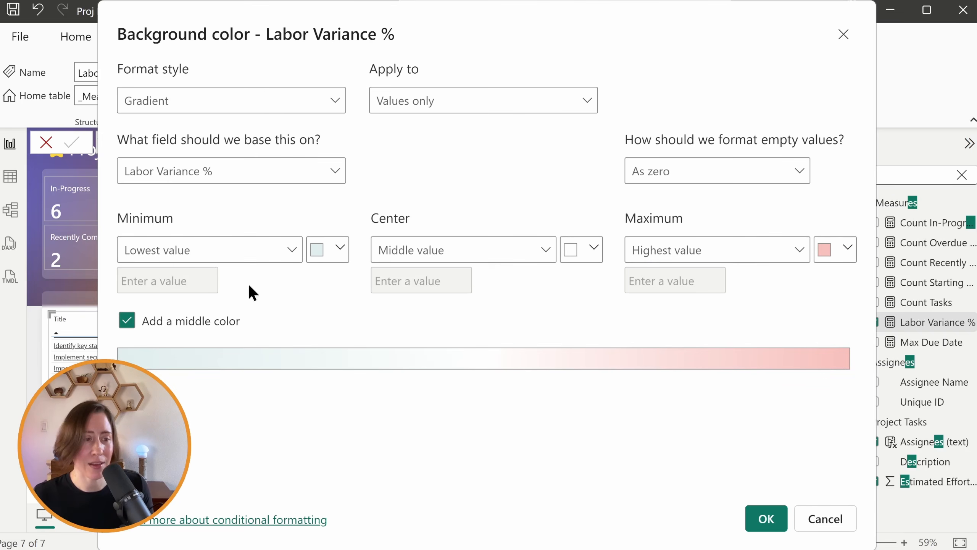
- Set custom gradient values of -0.15 minimum, 0 center and 0.5 maximum, with empty values not formatted, and apply the formatting
click(183, 250)
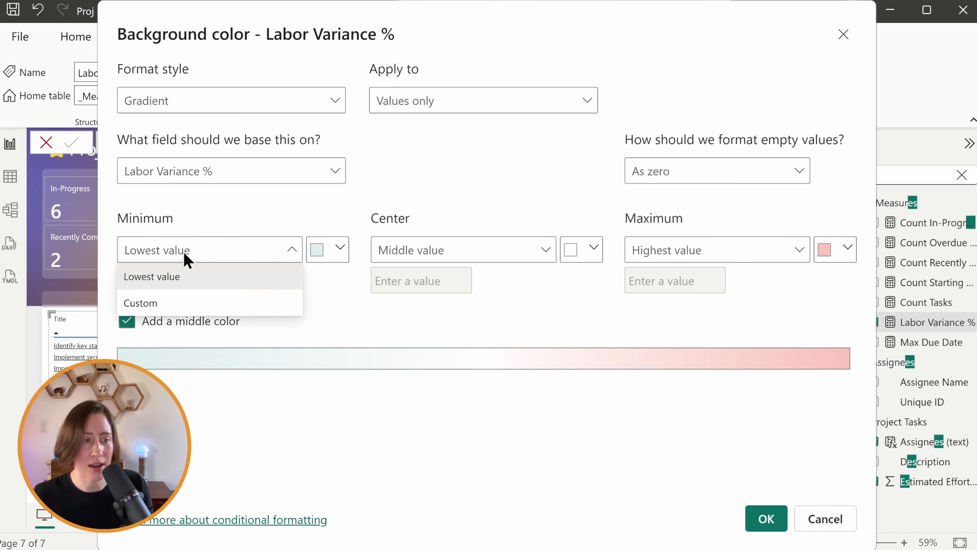
click(166, 301)
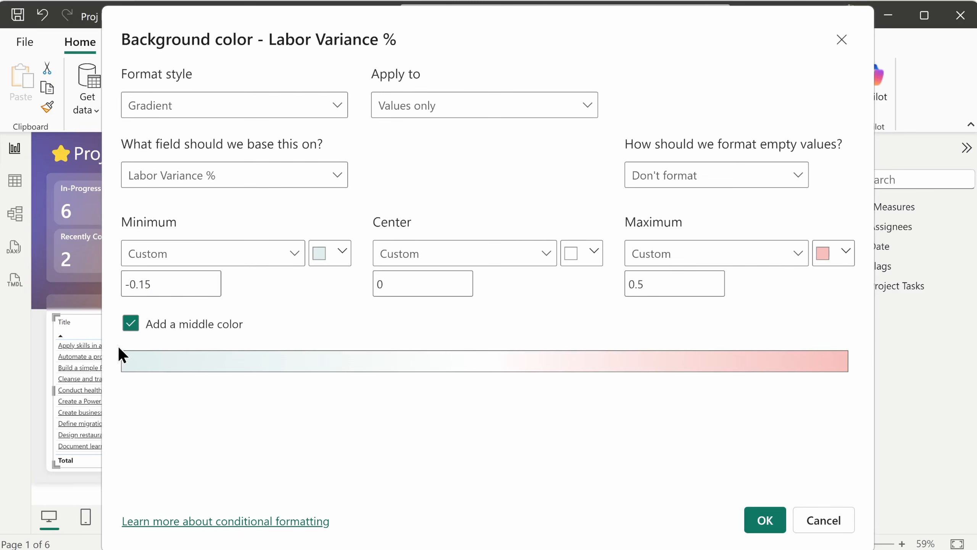
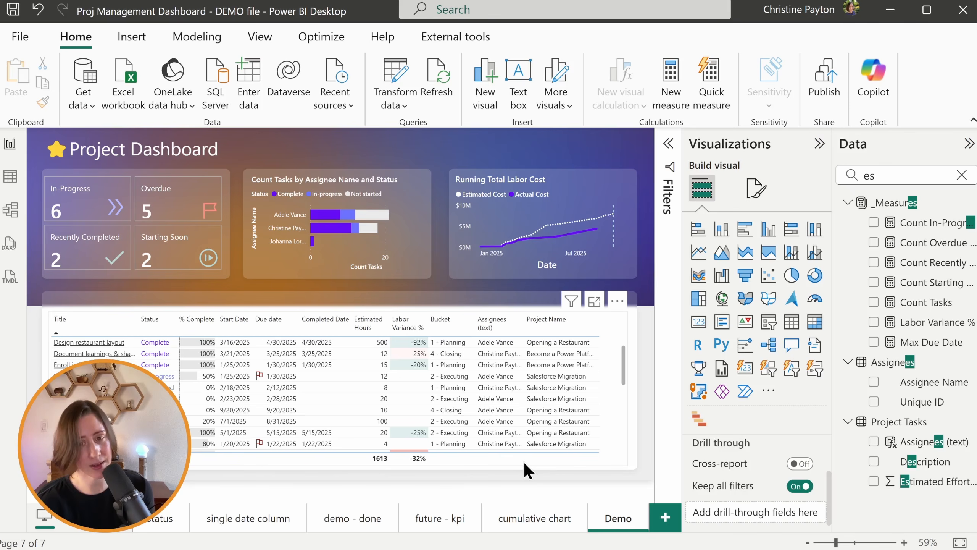
- Turn off the borders of the cards in the four-card task count visual
click(45, 269)
click(756, 188)
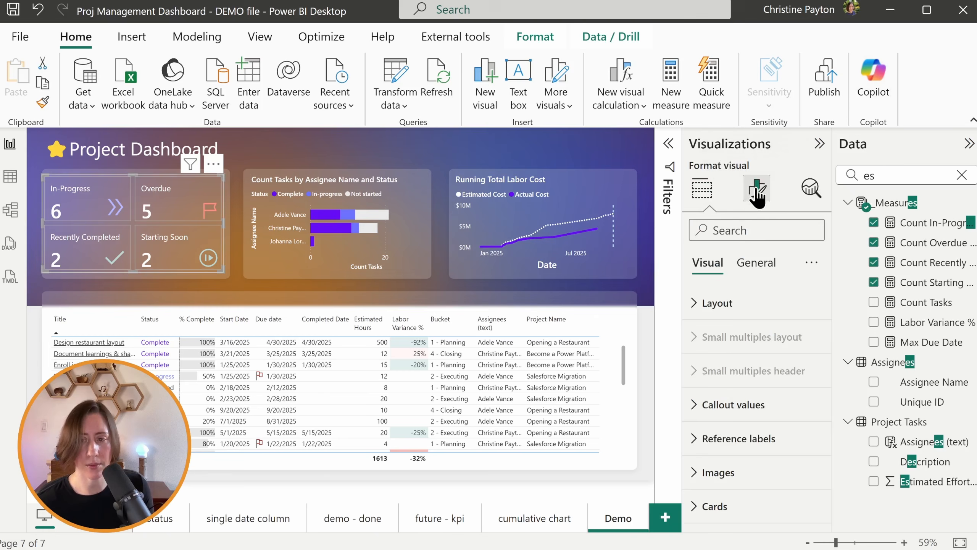
click(768, 227)
text(bor)
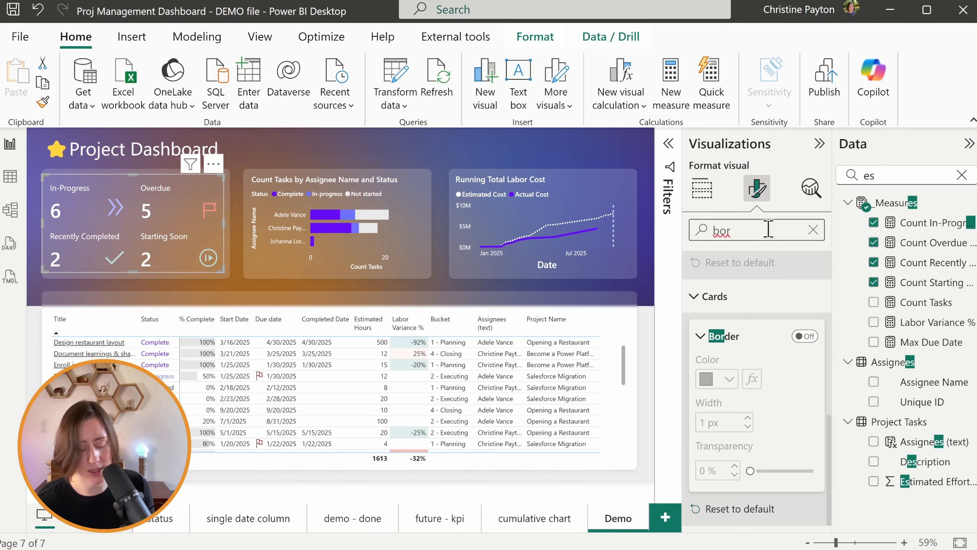
click(812, 229)
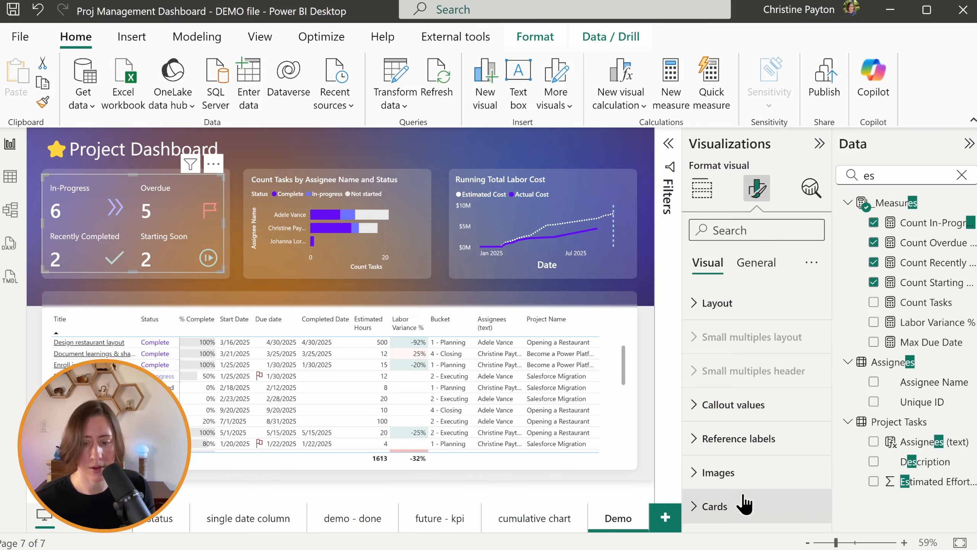
- Set the cards' shape to Rounded Rectangle and turn on their white background with 86% transparency
scroll(765, 362, down, 4)
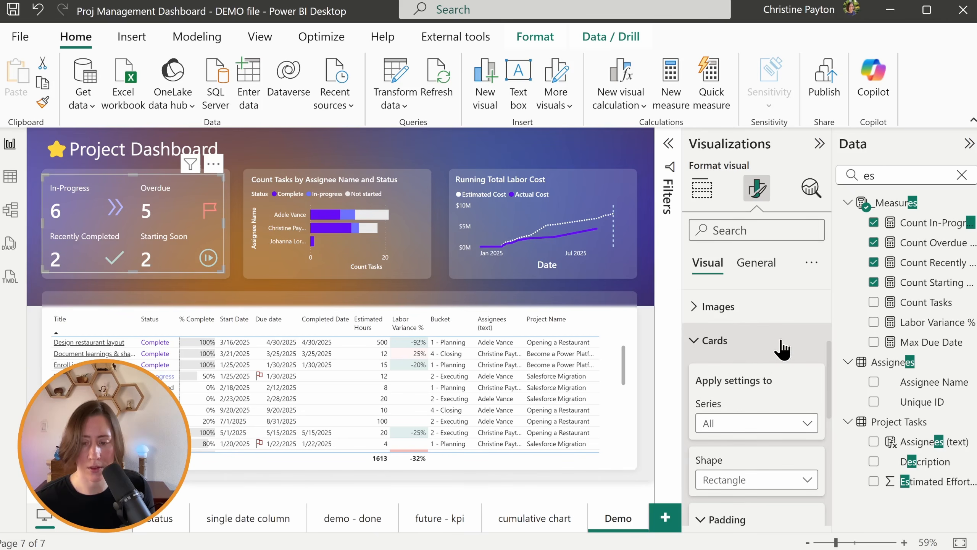
scroll(773, 369, down, 2)
click(760, 397)
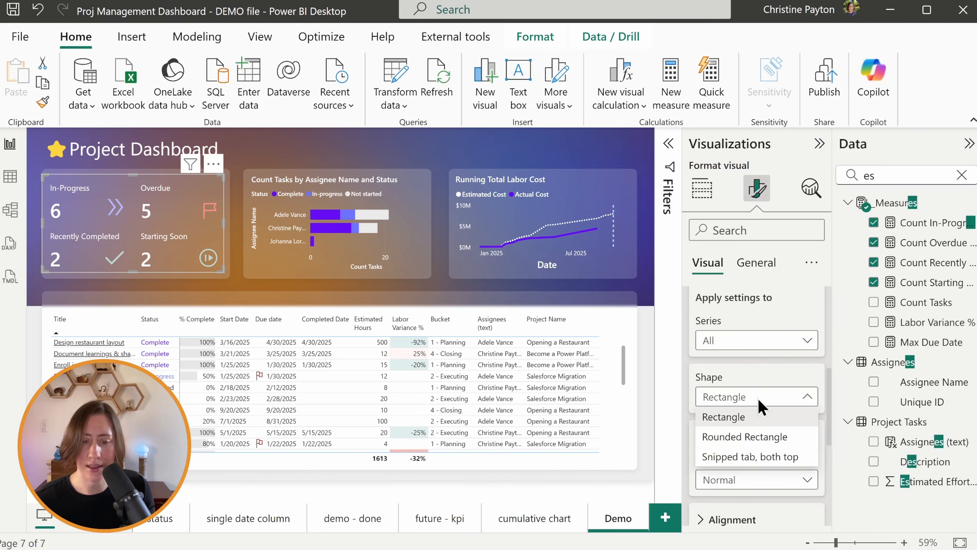
click(770, 437)
scroll(769, 440, down, 4)
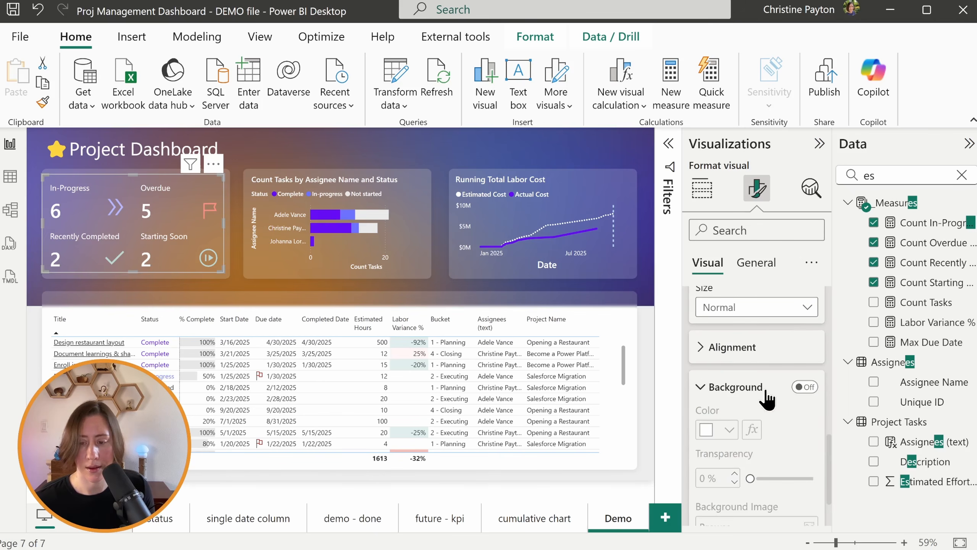
click(804, 387)
drag(750, 478, 803, 478)
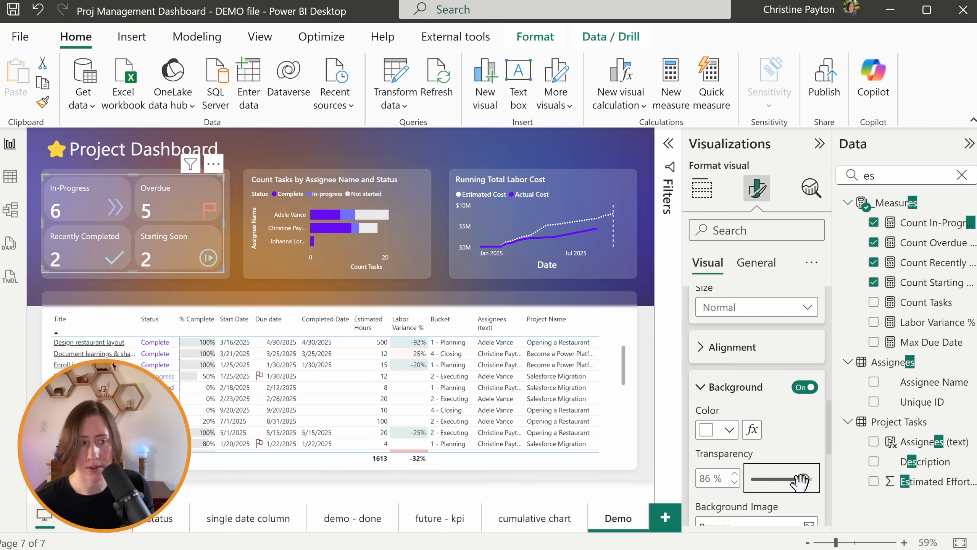
- Increase the cards' corner rounding and set the card visual's left layout padding to 4 px
scroll(751, 447, up, 5)
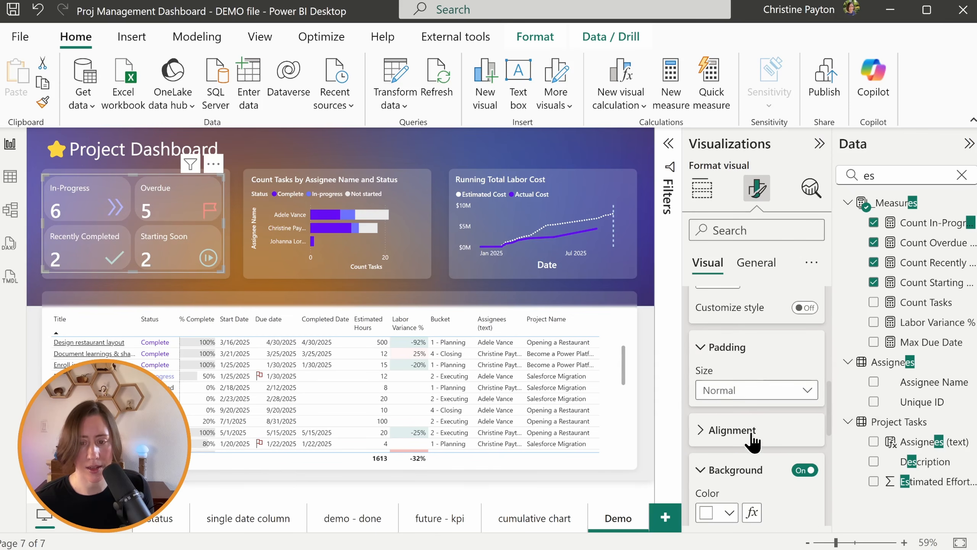
scroll(751, 447, up, 2)
drag(751, 446, 766, 446)
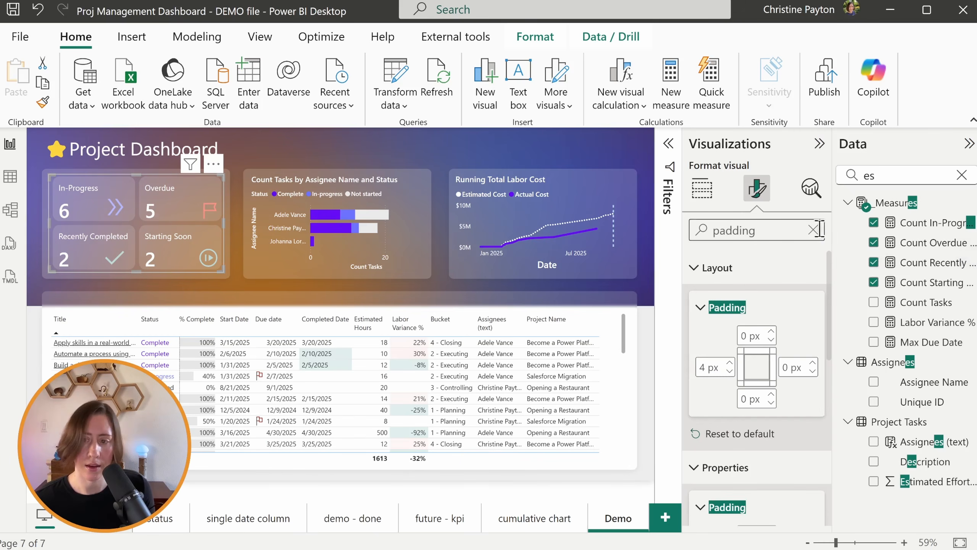
click(816, 230)
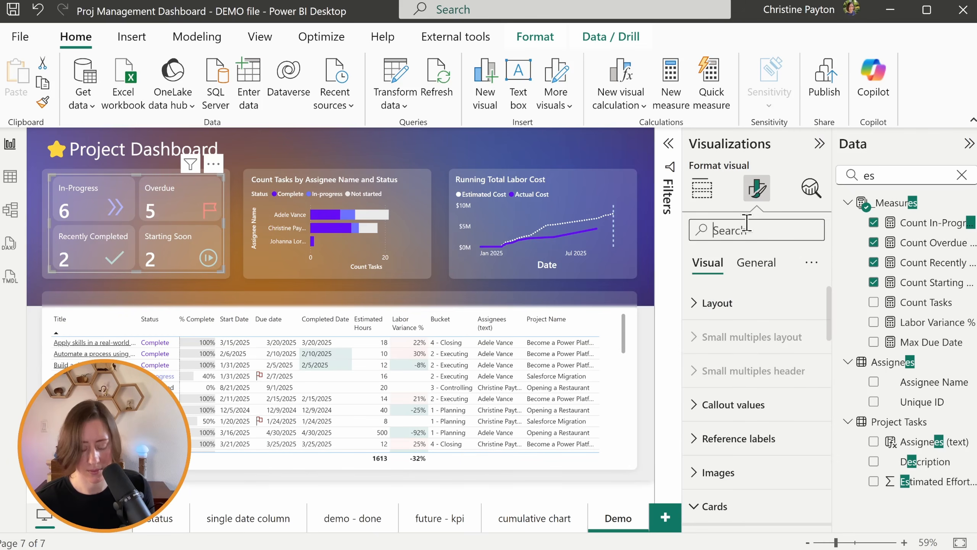
text(label)
click(727, 423)
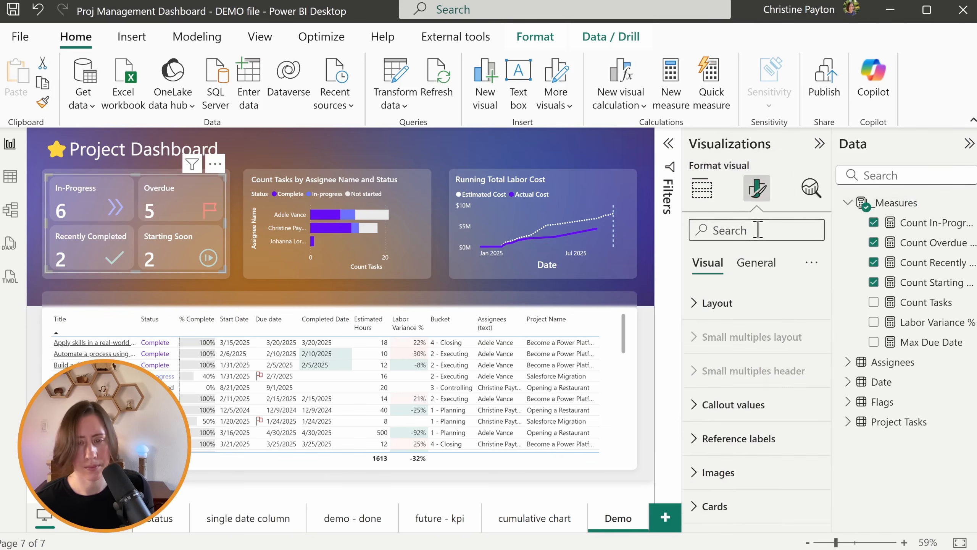
- Switch the cards' padding size to Custom and adjust the left padding inside the cards
click(756, 234)
text(padd)
click(796, 477)
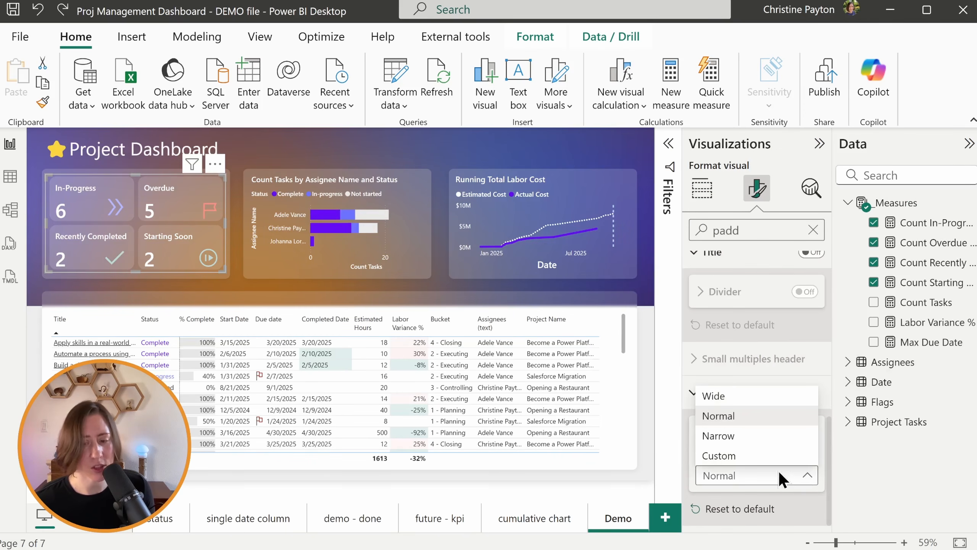
click(736, 457)
double_click(731, 464)
double_click(730, 464)
triple_click(731, 464)
triple_click(731, 465)
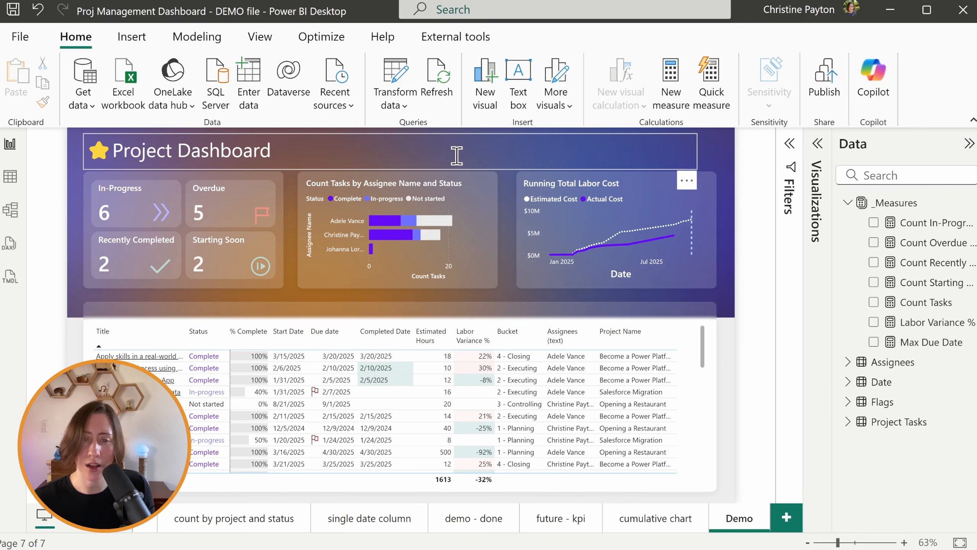
- Require a single selection in the page-level Project Name filter
click(791, 167)
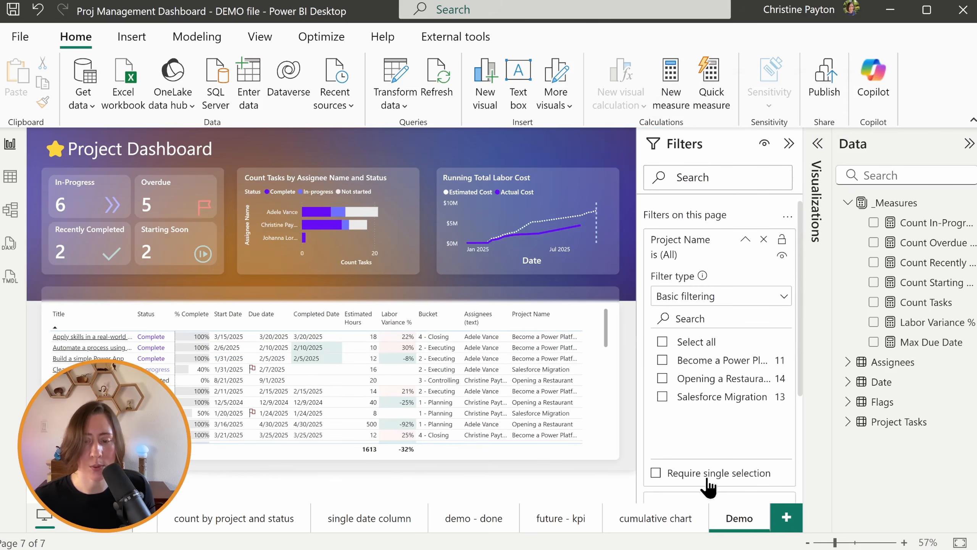
click(697, 473)
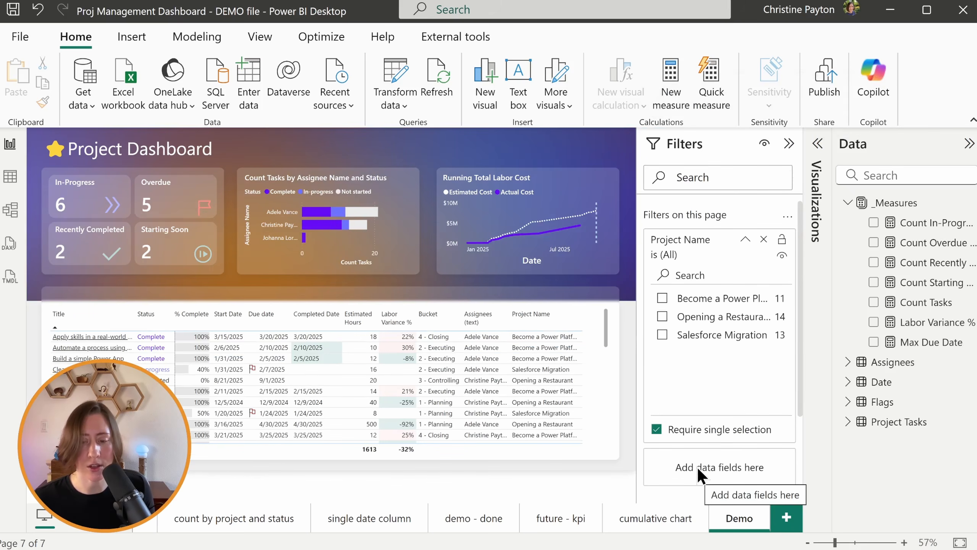
- Create a measure in the _Measures table: Text - Dashboard Title = SELECTEDVALUE('Project Tasks'[Project Name])
click(927, 176)
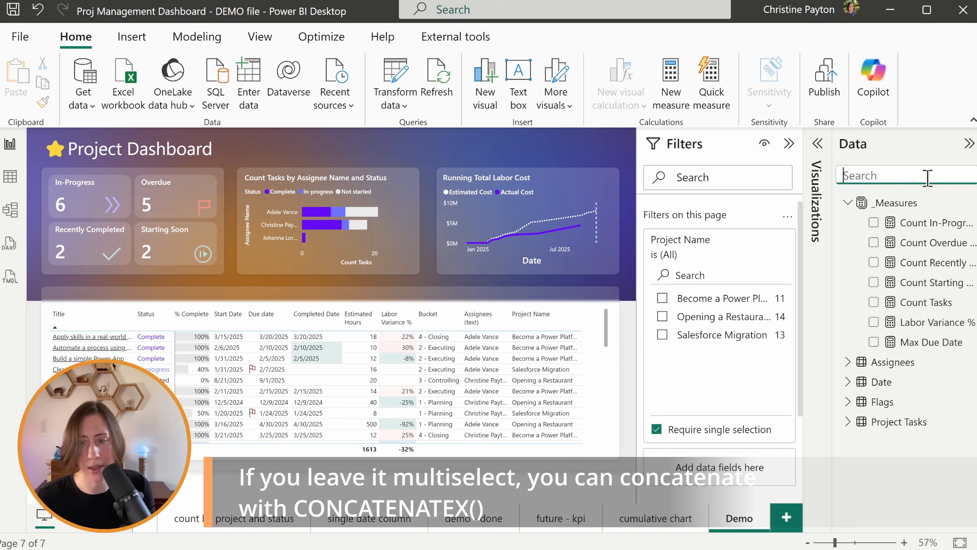
click(896, 203)
click(325, 77)
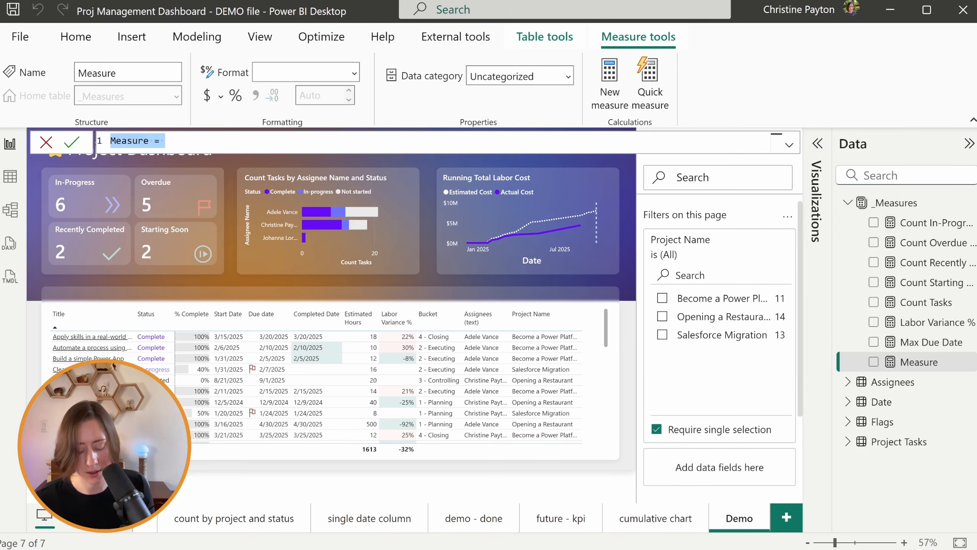
text(Text - Dashboard Title =)
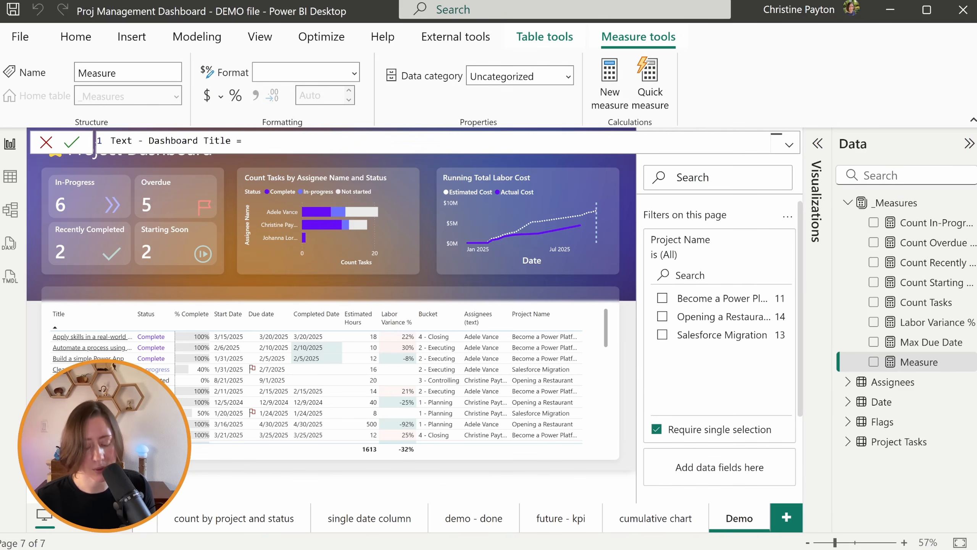
text(select)
key(Tab)
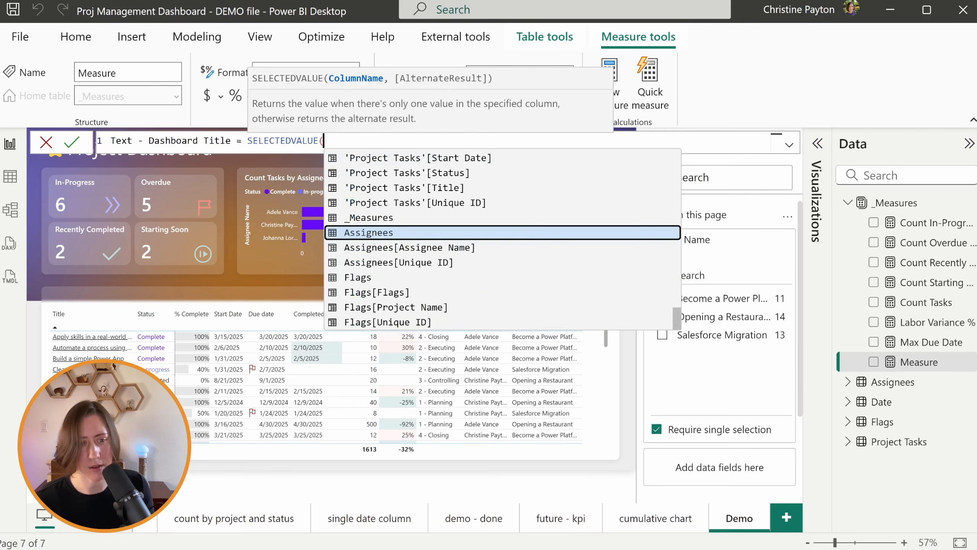
text('project n)
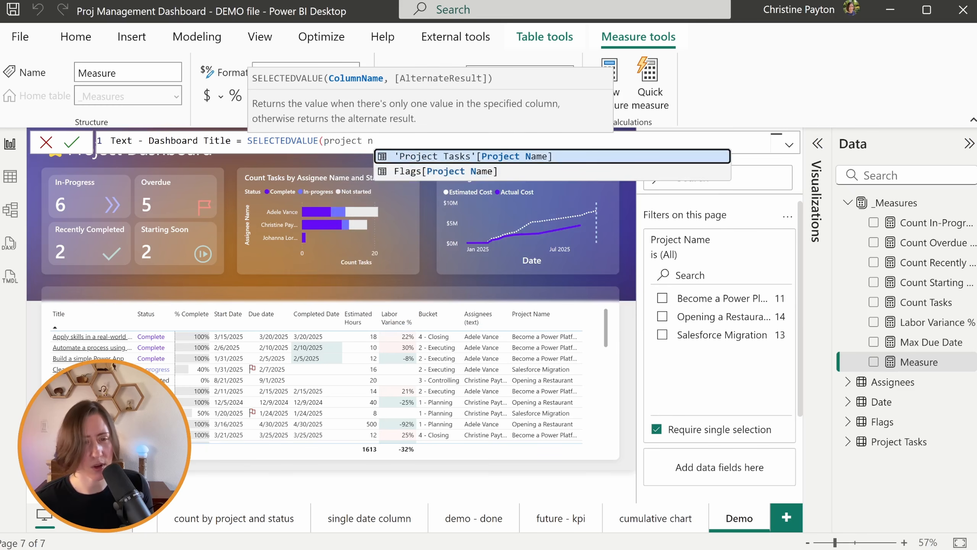
key(Tab)
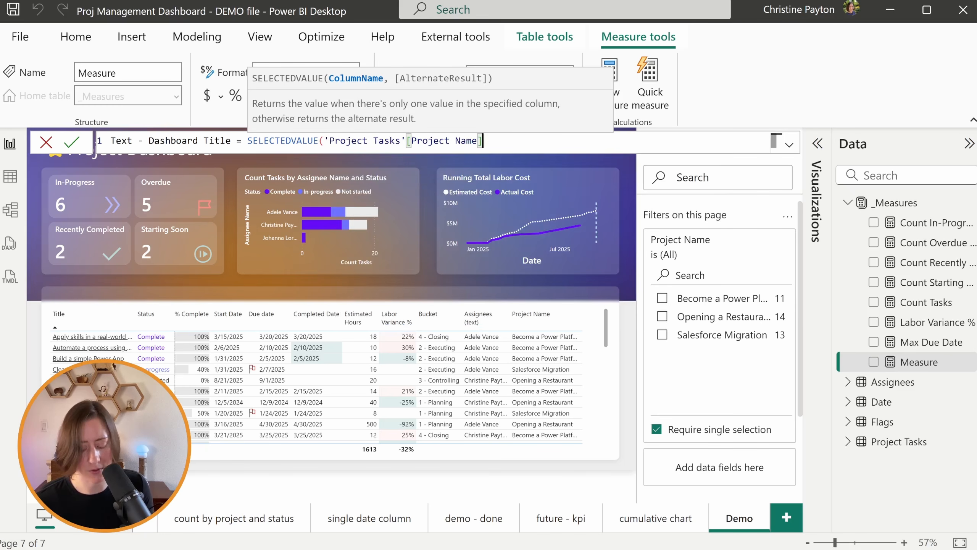
text())
- Wrap the measure's SELECTEDVALUE in an IF returning "All Projects" when it equals BLANK(), otherwise the selected project name, and commit the formula
drag(248, 141, 274, 141)
click(248, 140)
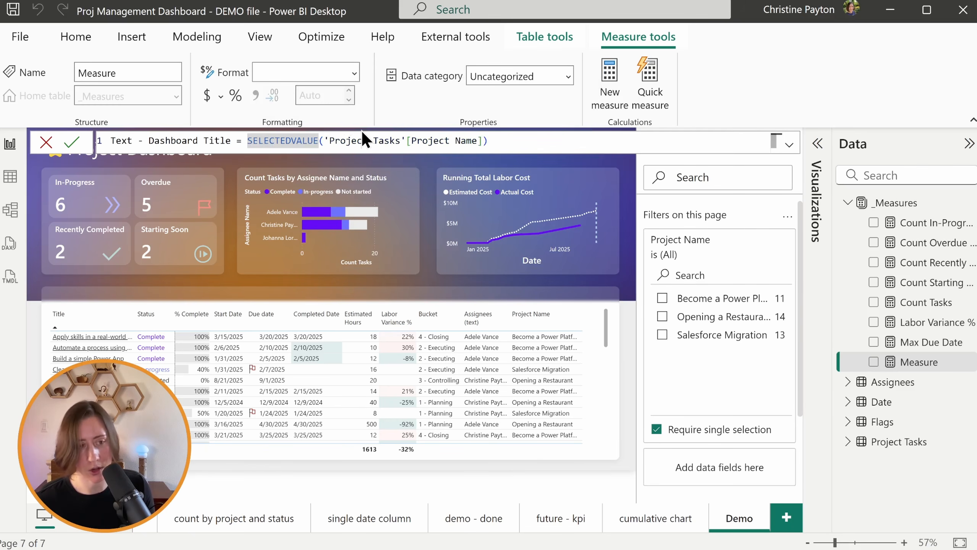
key(shift+Return)
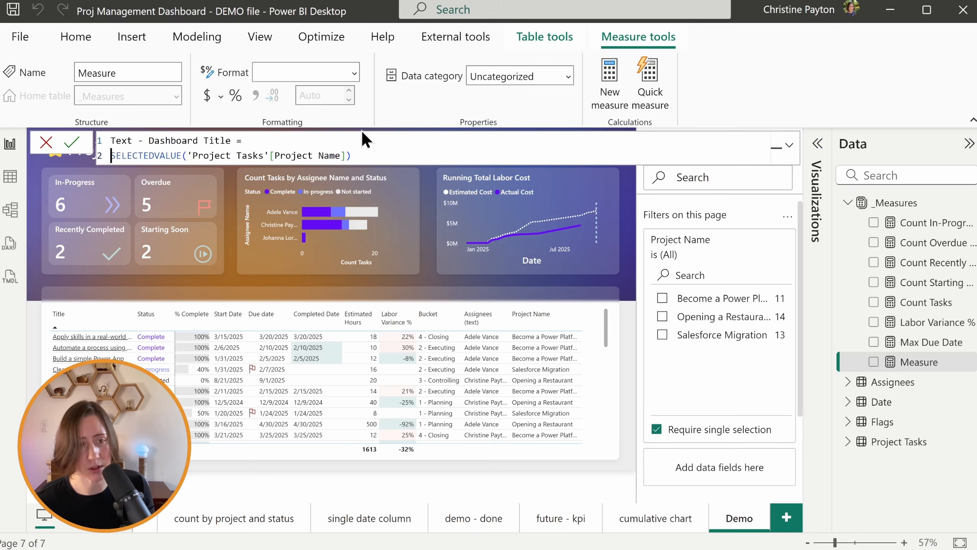
text(IF()
click(436, 156)
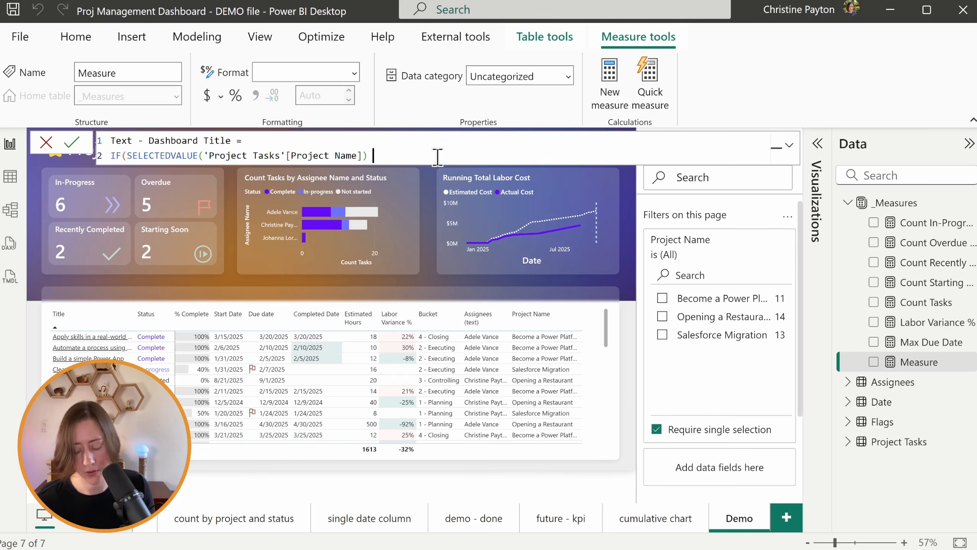
text(= bla)
key(Tab)
text(), "All Projects",)
text(SELECTEDVALUE('Project Tasks'[Project Name]))
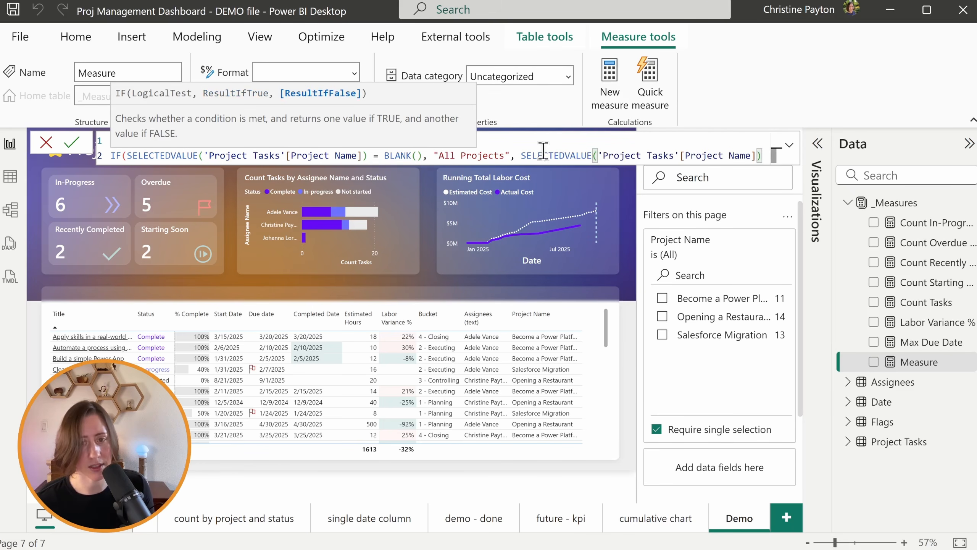
click(75, 148)
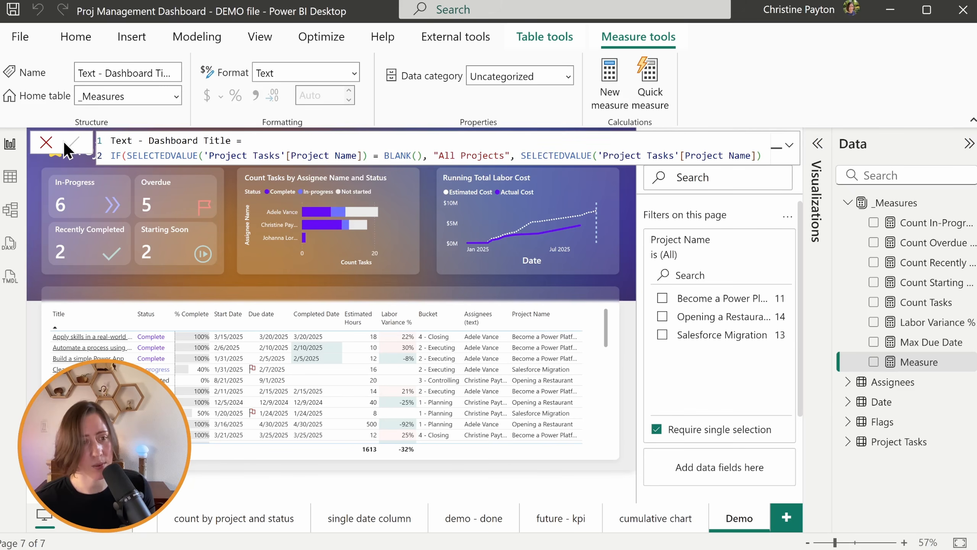
click(628, 203)
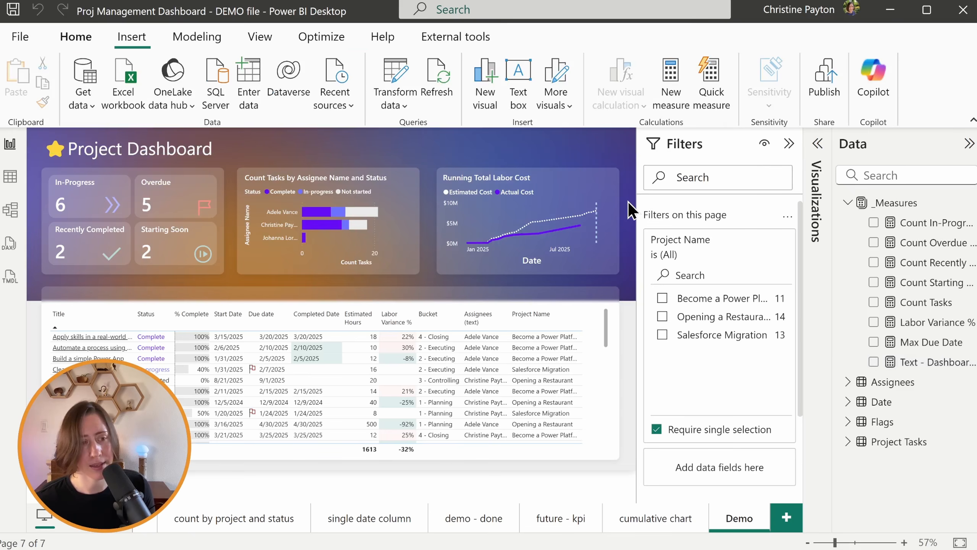
- Append " | " and a dynamic value based on the Text - Dashboard Title measure to the Project Dashboard heading
click(264, 151)
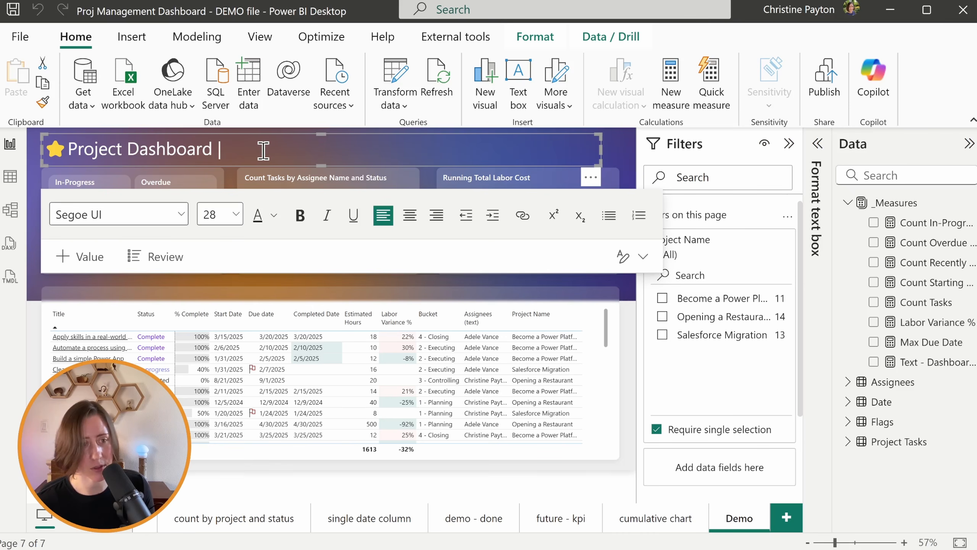
click(81, 256)
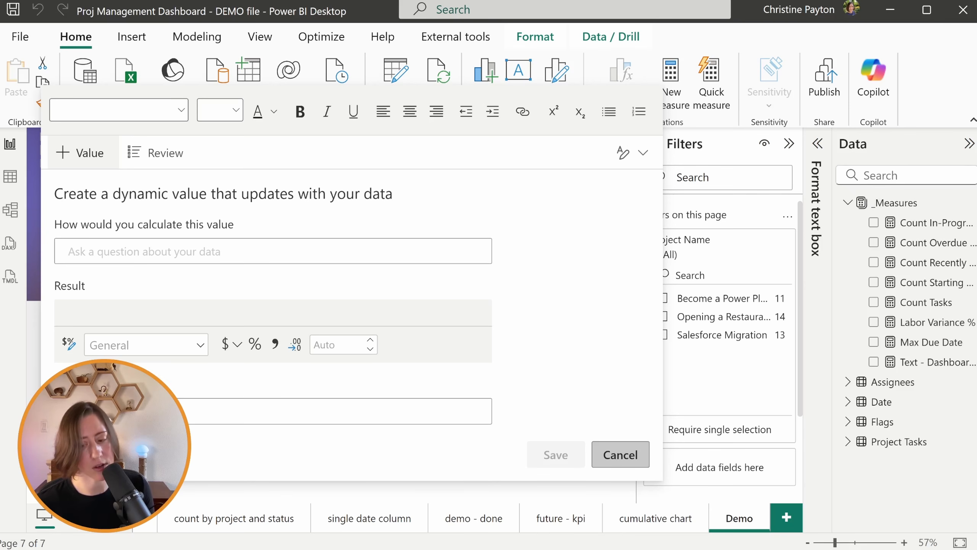
click(936, 362)
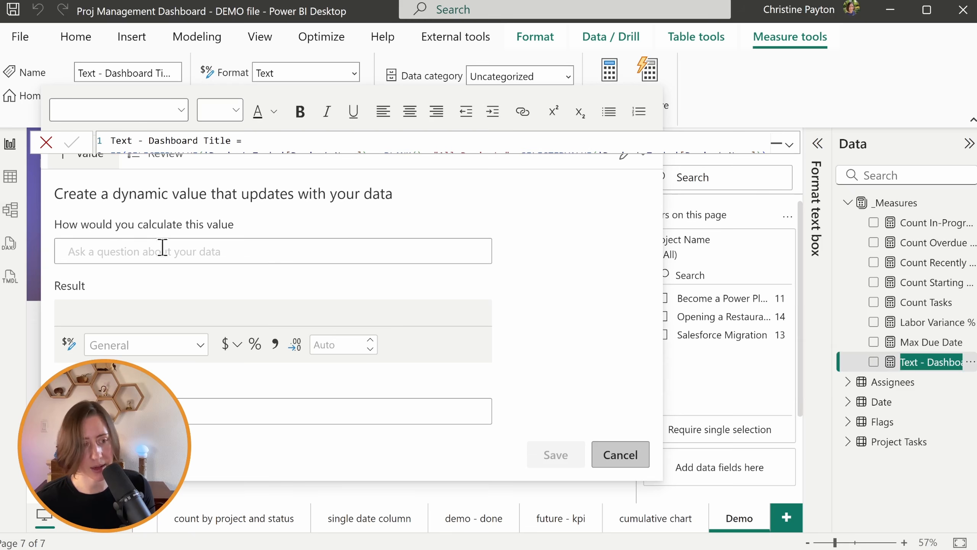
text(Text - Dashboard Title)
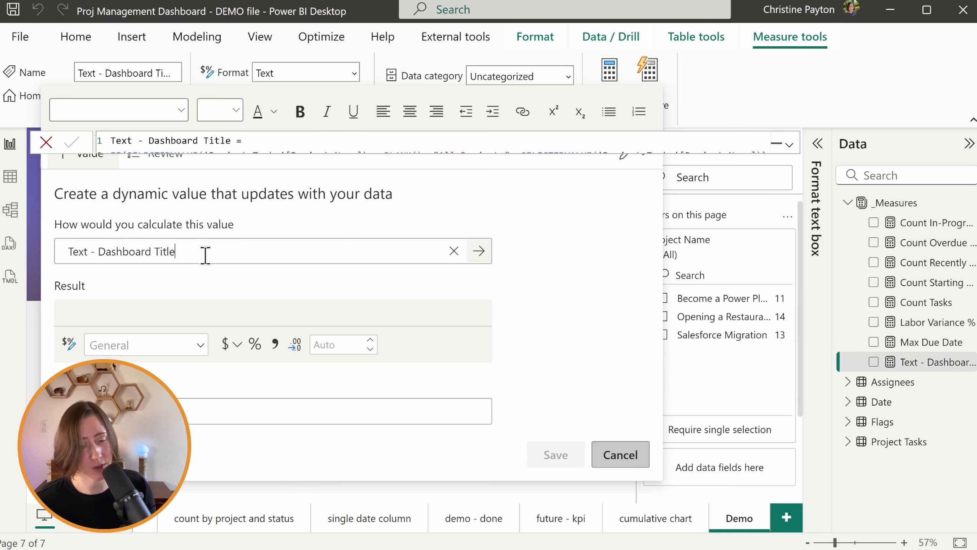
click(208, 255)
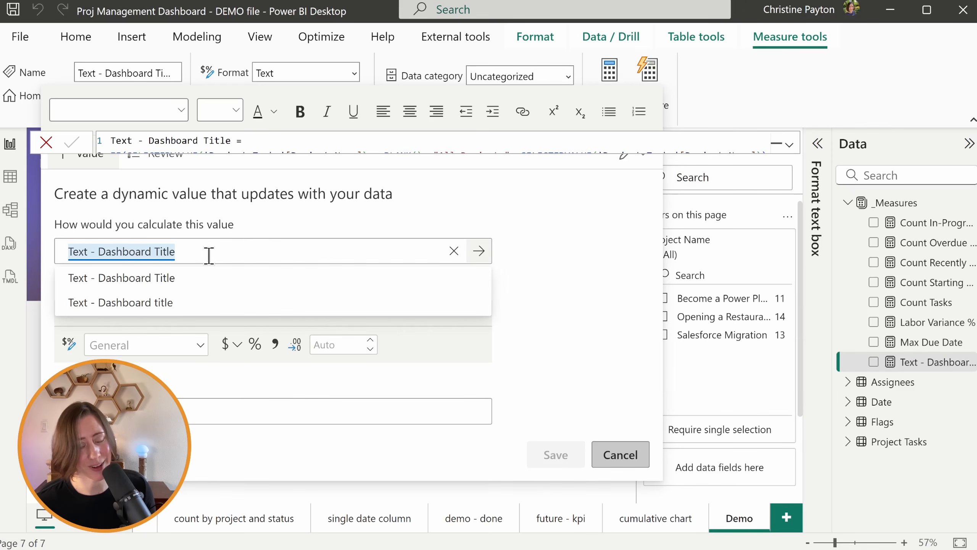
click(202, 284)
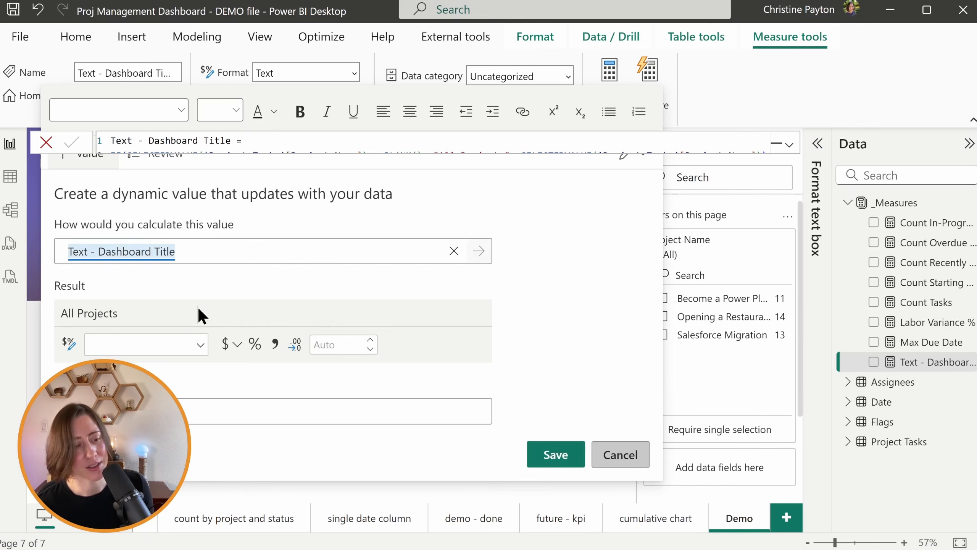
click(146, 411)
click(555, 454)
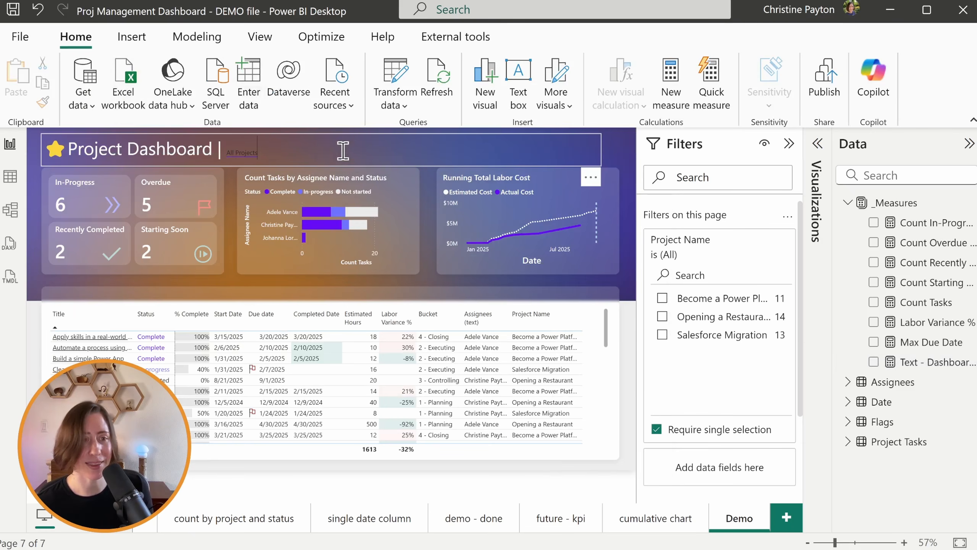
- Format the dynamic project name in the heading as white text at font size 28
click(340, 151)
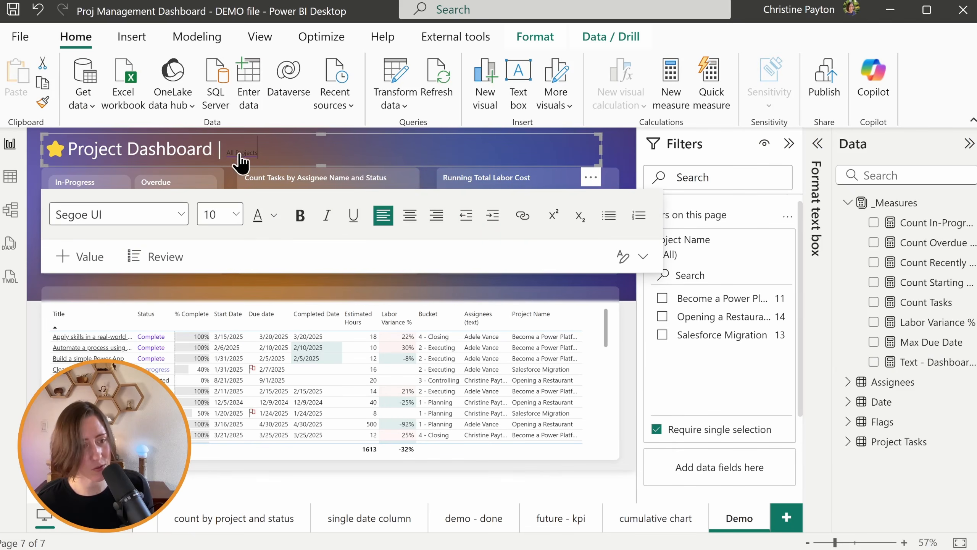
drag(223, 154, 275, 153)
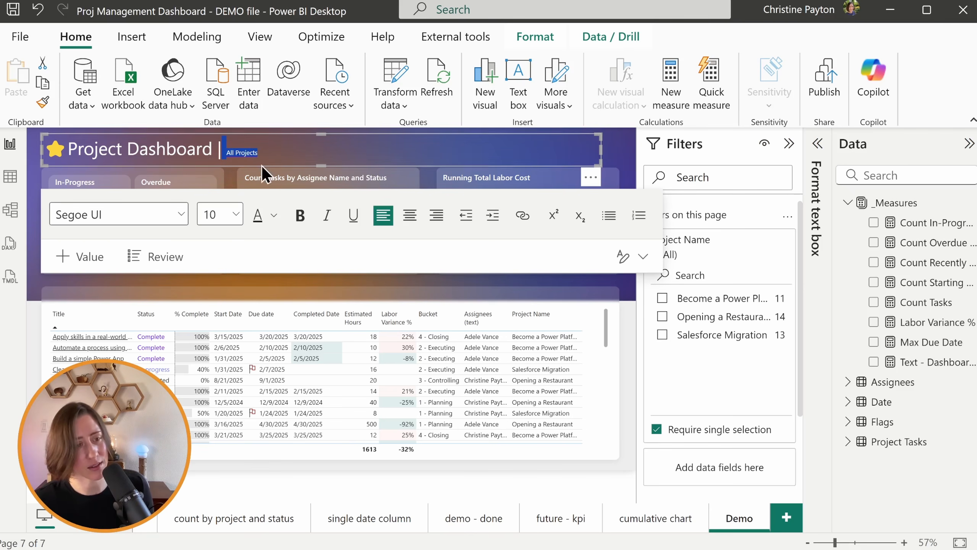
click(235, 214)
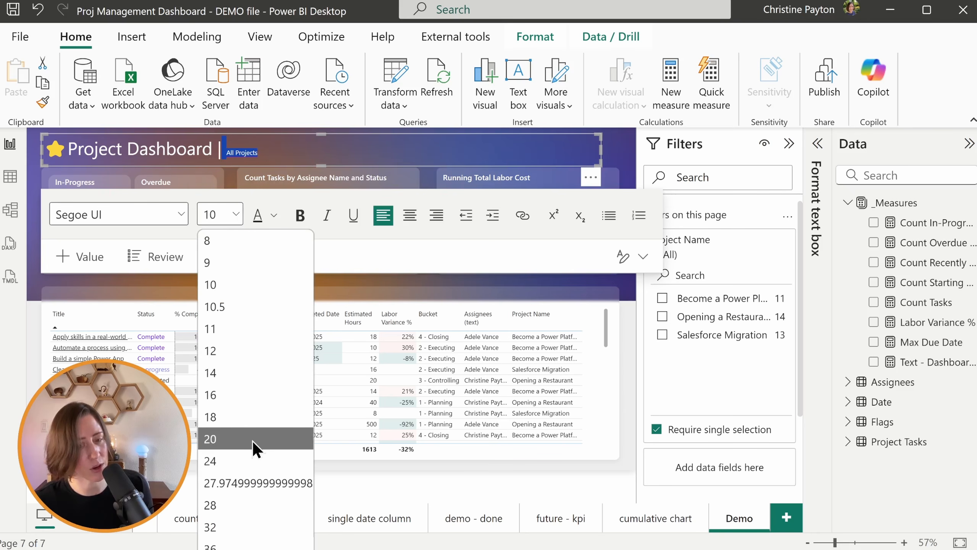
click(255, 504)
click(619, 149)
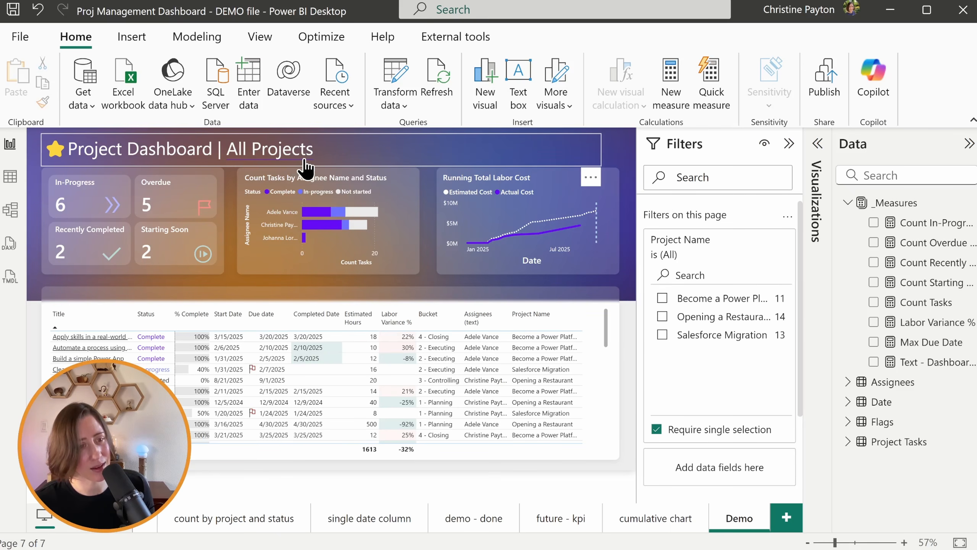
- Test the dynamic heading by filtering the page to Opening a Restaurant and switching to the first project in the Project Name filter
click(663, 319)
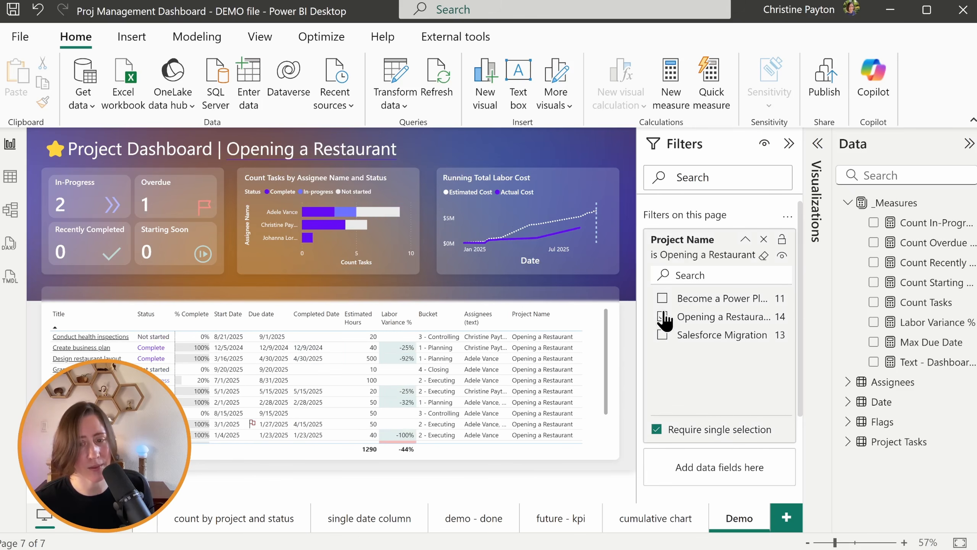
click(662, 299)
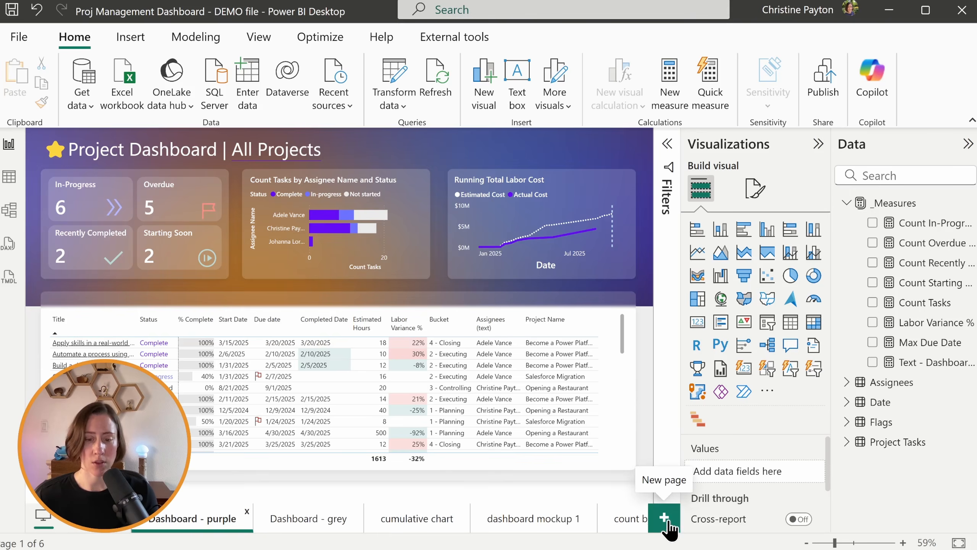
- Add a new report page and search the Power BI visuals marketplace for "gantt"
click(662, 517)
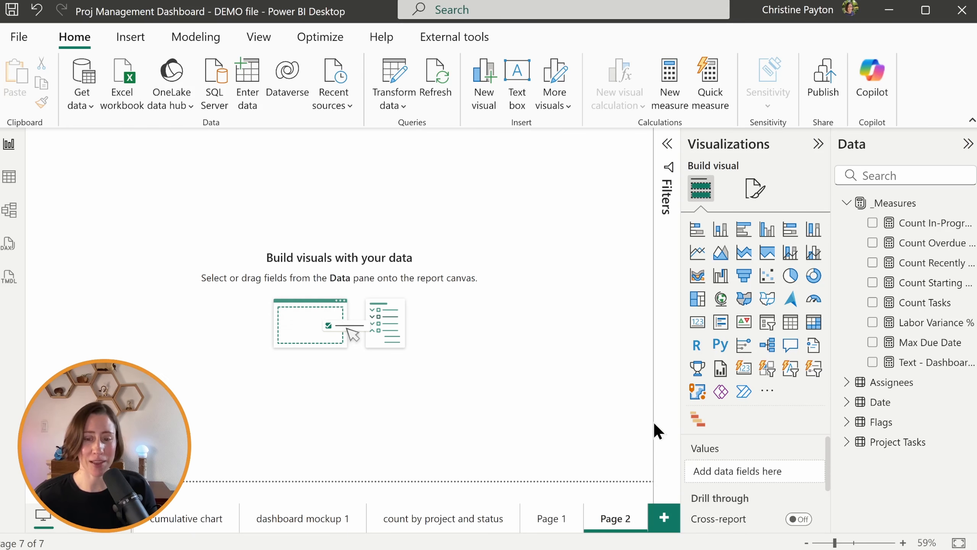
click(770, 391)
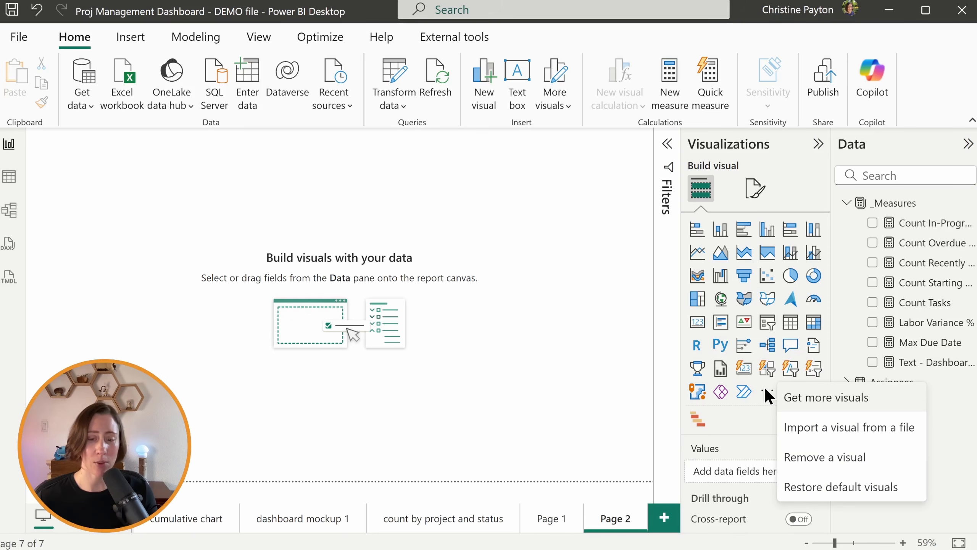
click(843, 400)
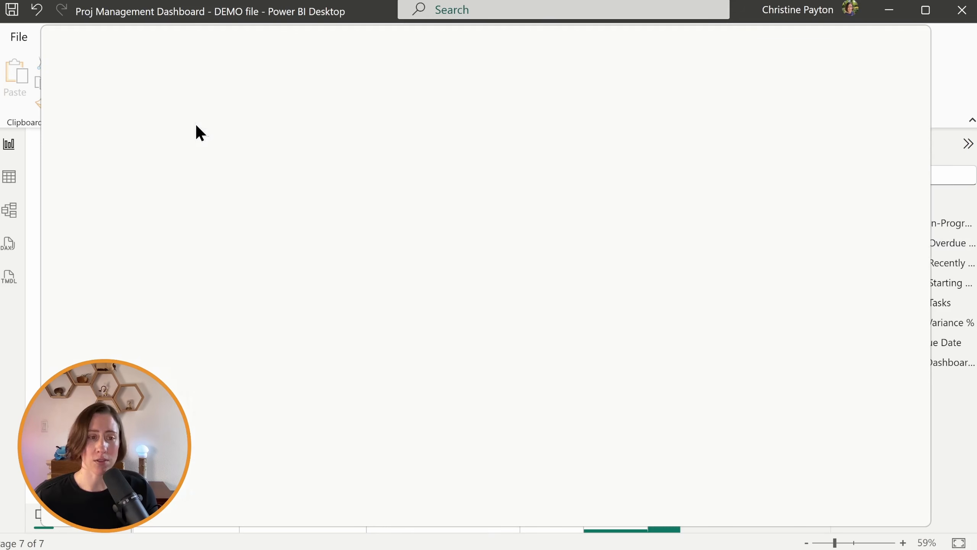
text(gantt)
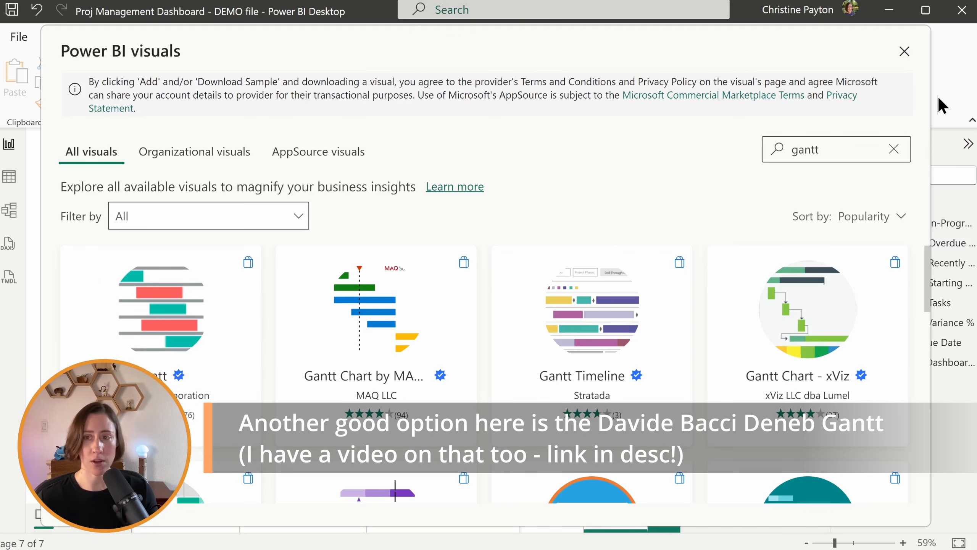
click(904, 51)
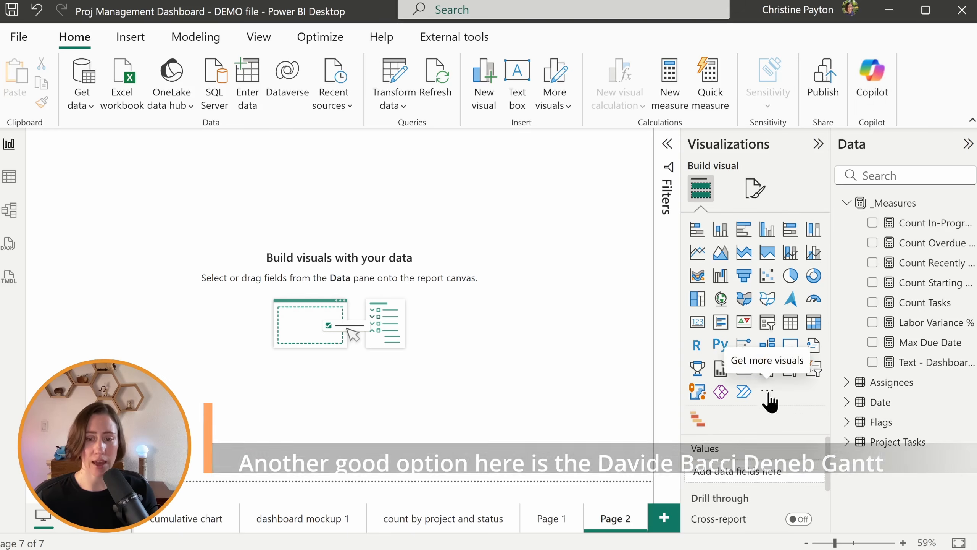
- Insert the imported Gantt visual on the new page and enlarge it
click(698, 420)
drag(323, 320, 582, 420)
- Assign the Title field as the Gantt chart's Task and Project Name as its Parent
click(884, 176)
text(title)
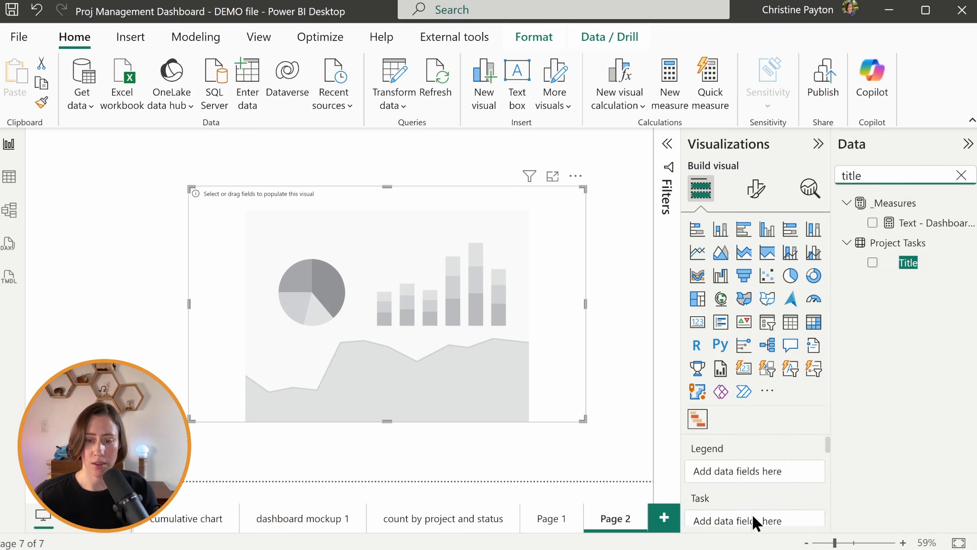
drag(908, 262, 740, 518)
double_click(921, 170)
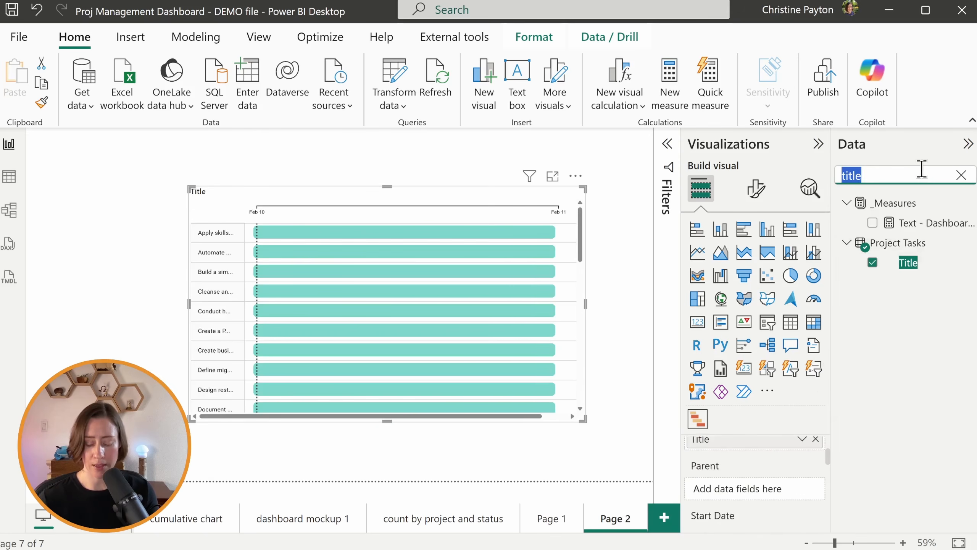
text(proj)
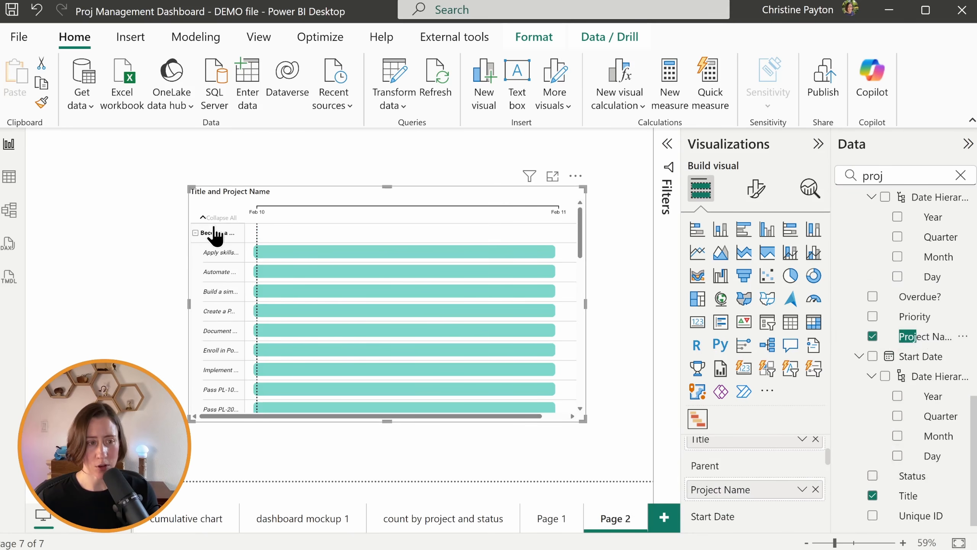
- Enlarge the Gantt visual to fill most of the page and collapse all its project groups
drag(188, 186, 48, 173)
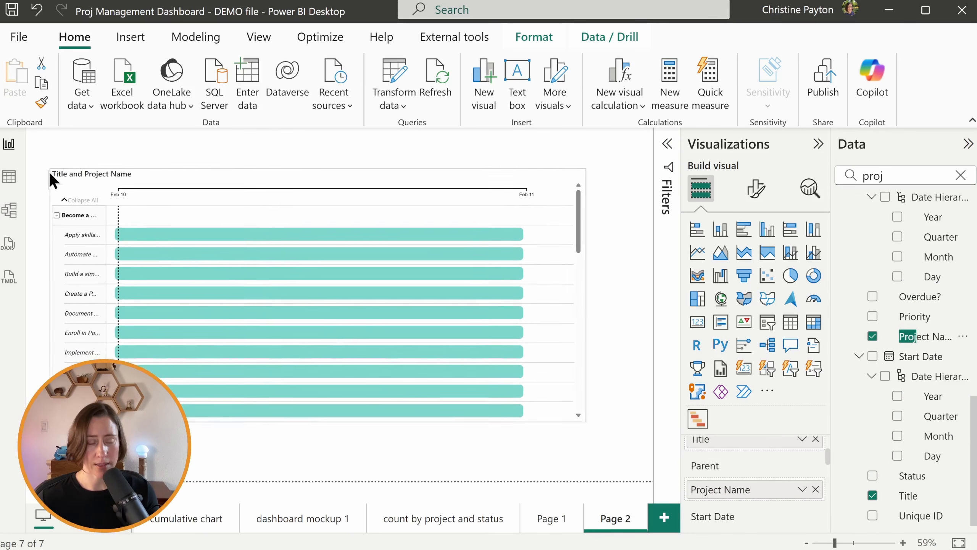
click(77, 199)
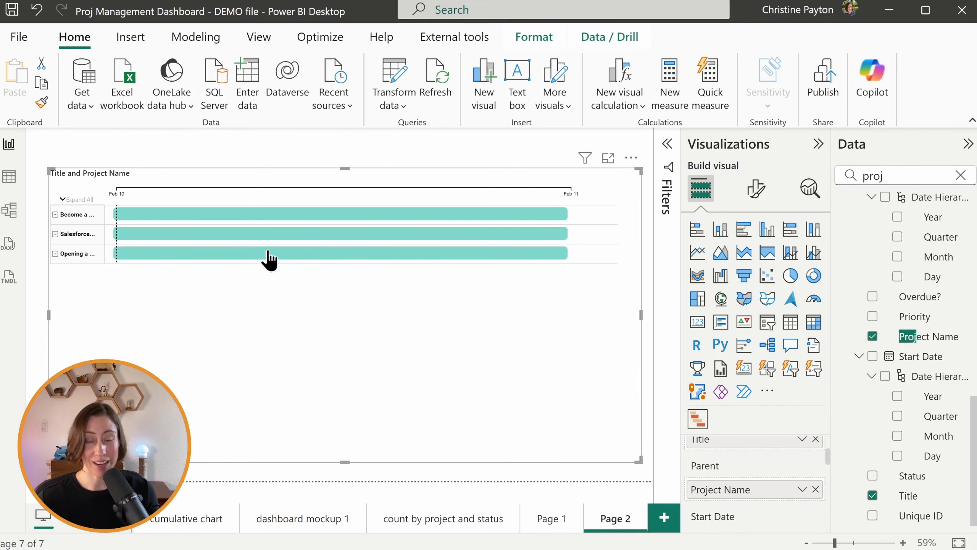
- Find the Start Date field of Project Tasks and assign it as the Gantt chart's Start Date
scroll(803, 463, down, 3)
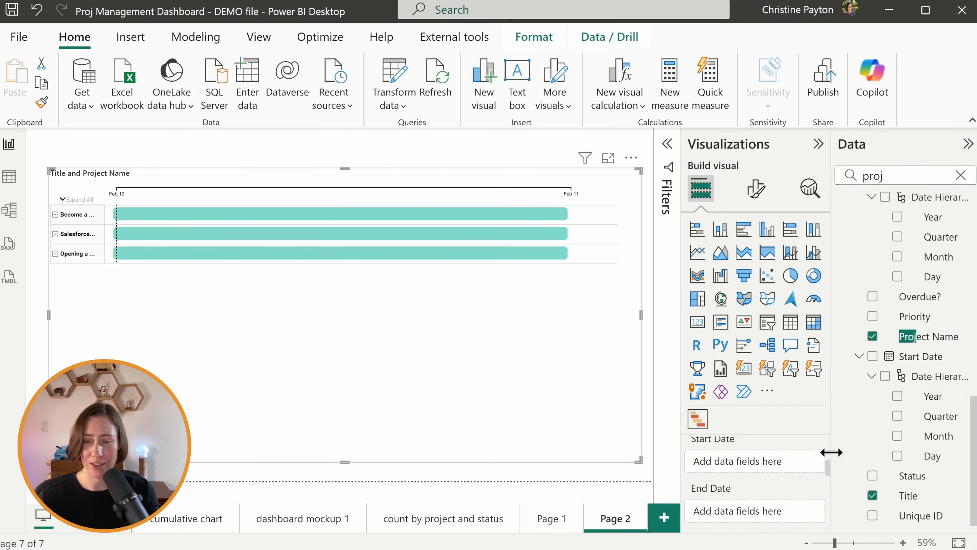
click(923, 176)
double_click(923, 176)
text(start)
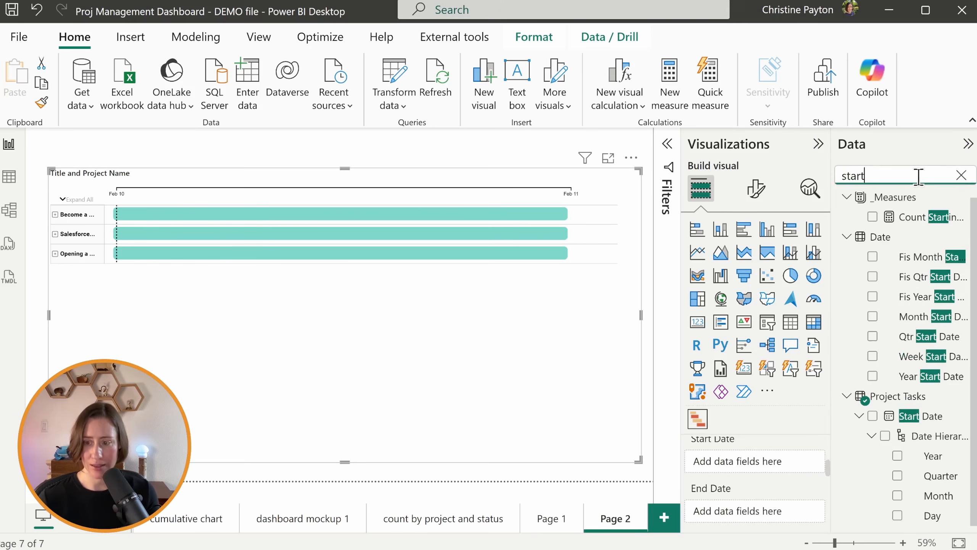
drag(920, 416, 744, 464)
- Assign the Due date field as the Gantt chart's End Date and rename it Due Date for this visual
double_click(914, 170)
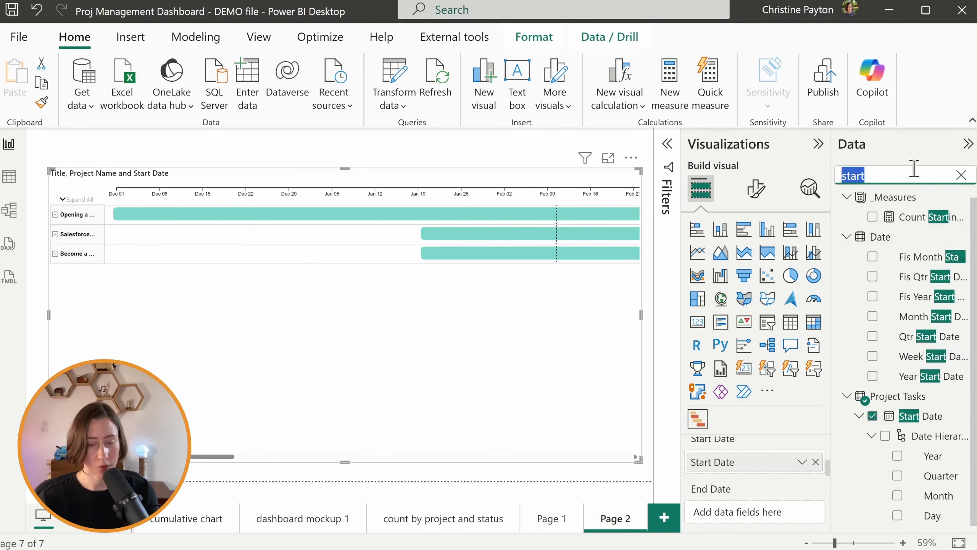
text(due)
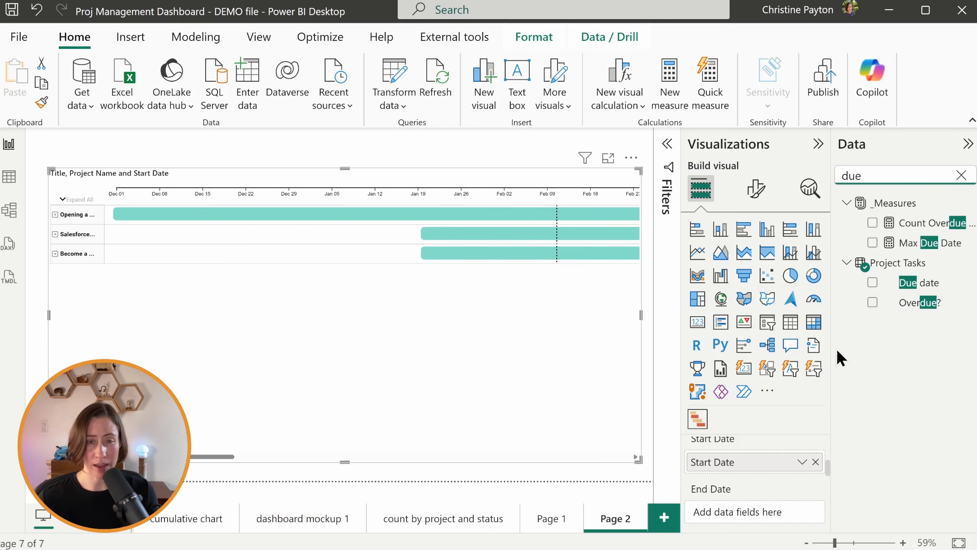
drag(912, 284, 816, 489)
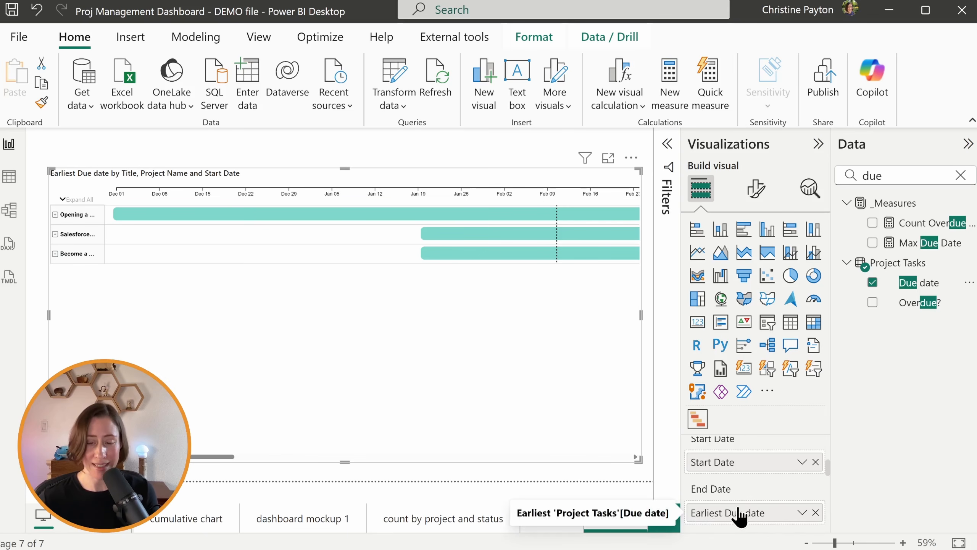
double_click(725, 514)
double_click(713, 514)
key(BackSpace)
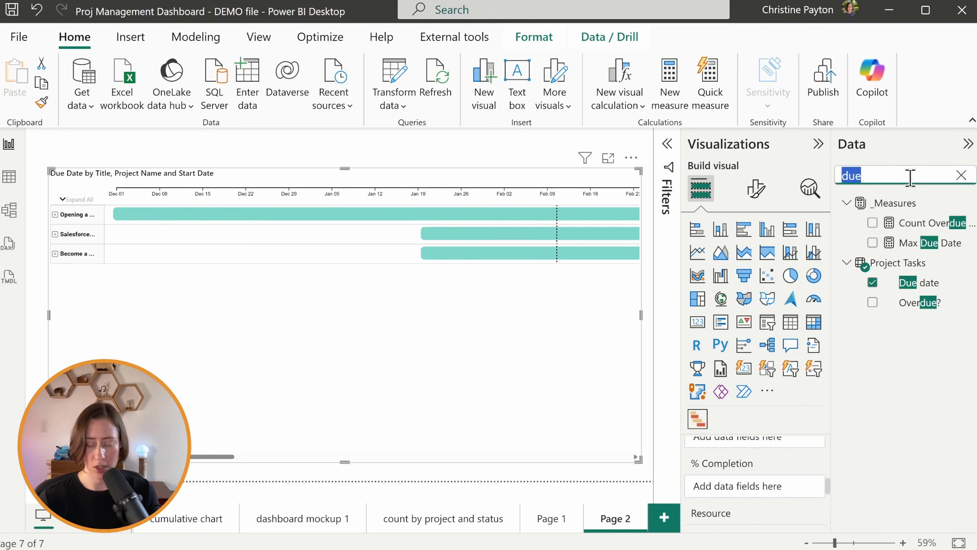
- Assign the % Complete field as the Gantt chart's % Completion and aggregate it by Average
text(comp)
drag(931, 262, 750, 493)
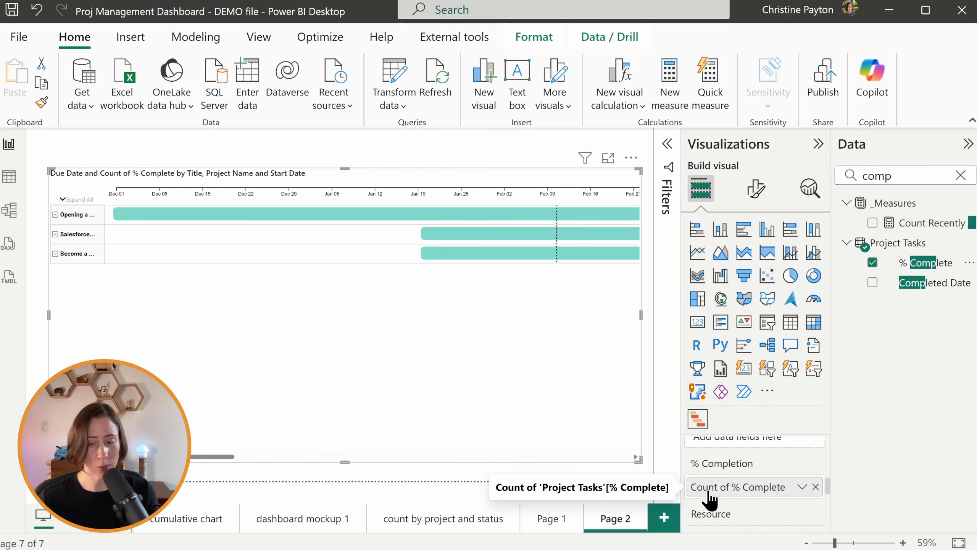
click(801, 487)
click(870, 305)
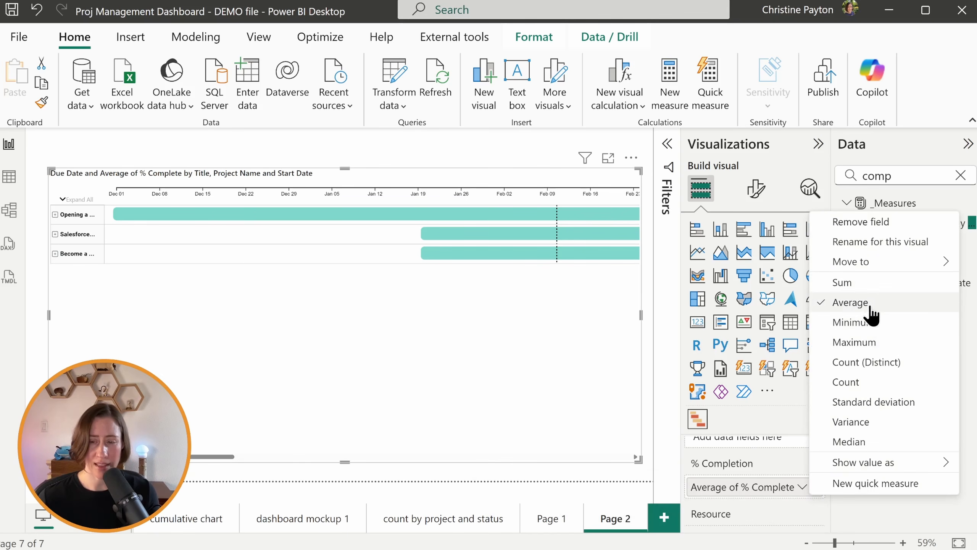
- Assign the Assignees (text) field as the Gantt chart's Resource
scroll(754, 489, down, 2)
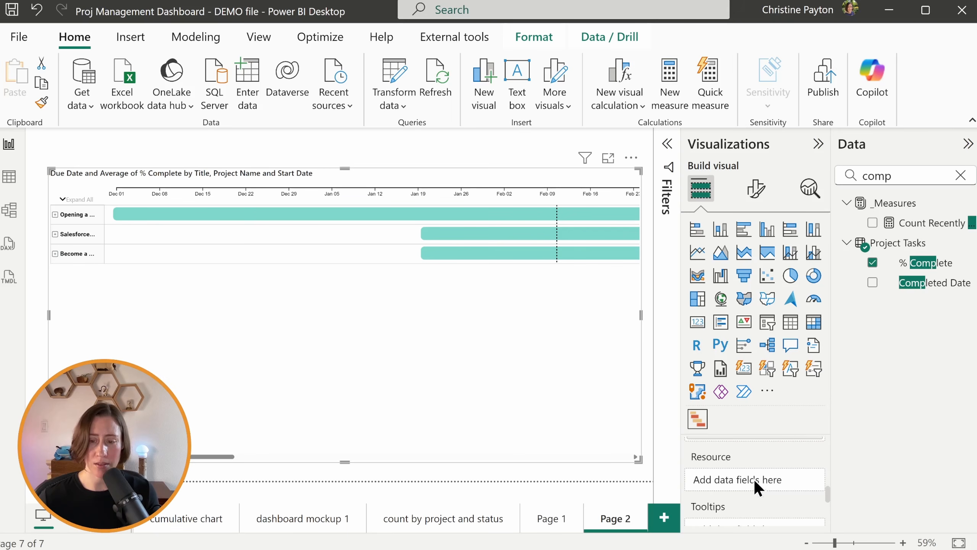
click(961, 175)
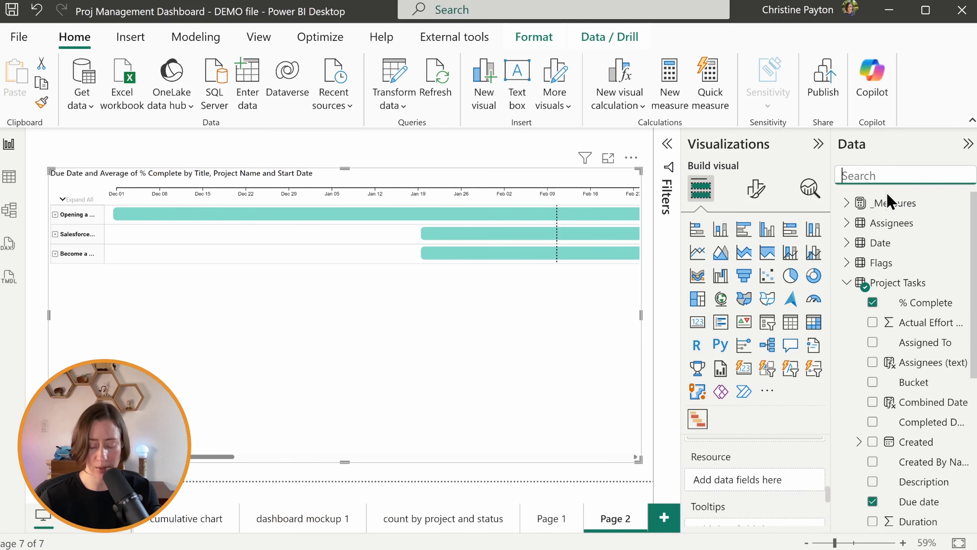
drag(930, 362, 740, 480)
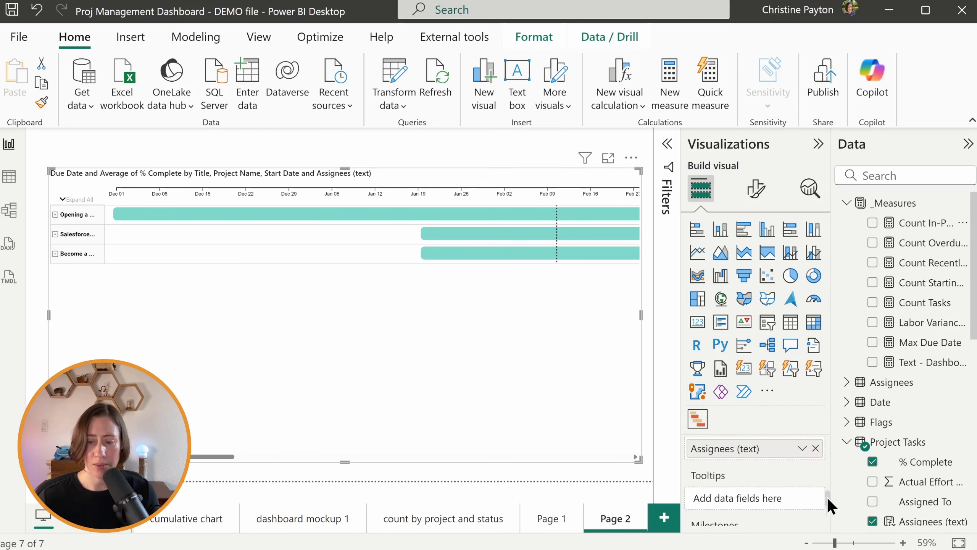
- Set the Gantt chart's category label width to 250 and check the task labels under Opening a Restaurant
drag(828, 497, 829, 521)
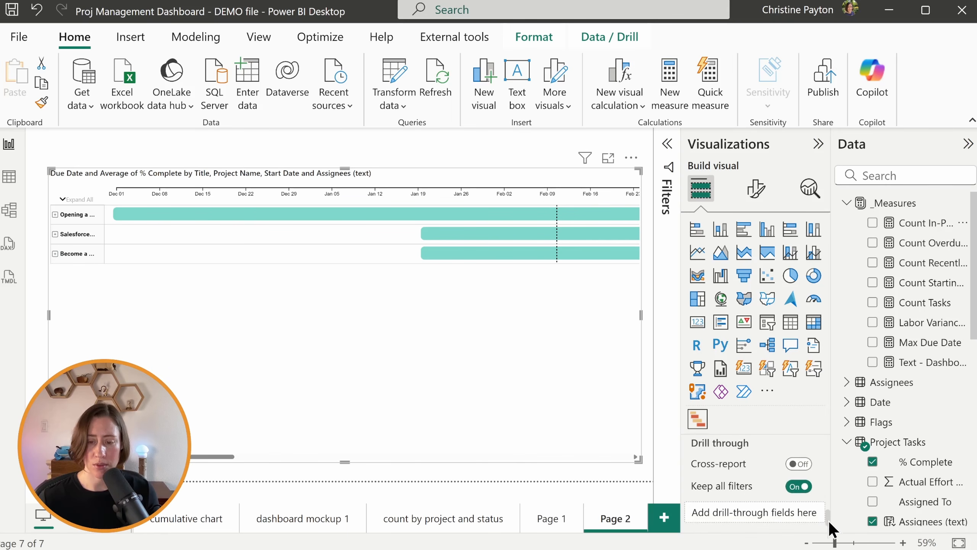
click(756, 189)
click(754, 340)
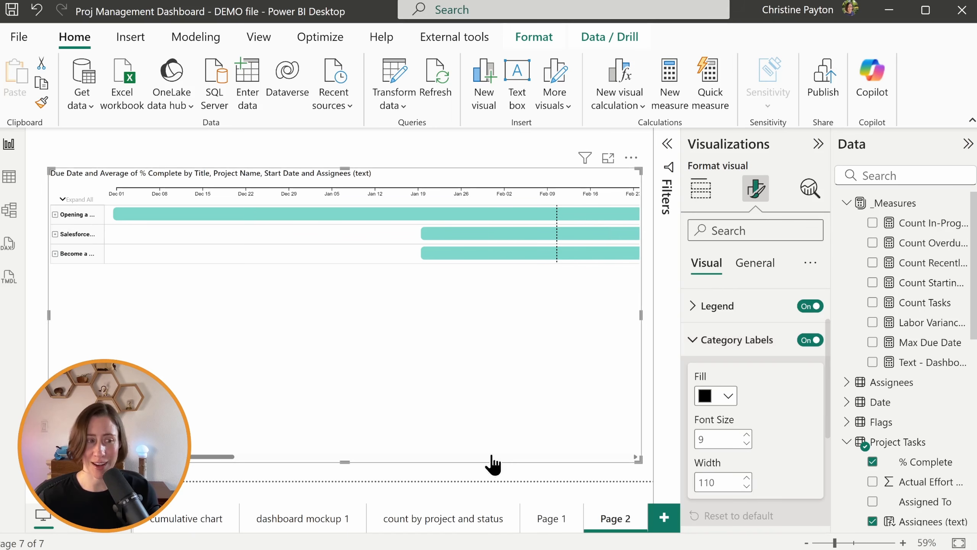
double_click(708, 484)
text(150)
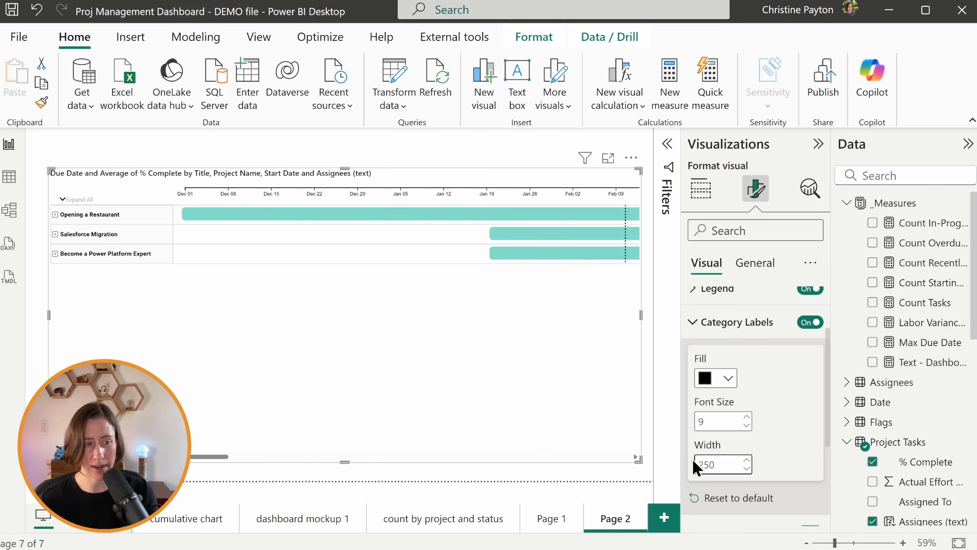
click(55, 215)
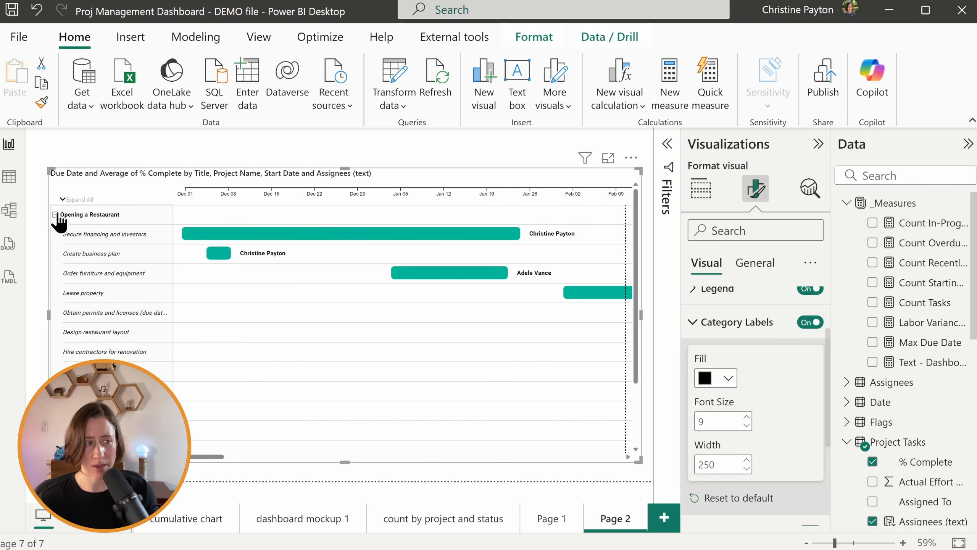
click(55, 215)
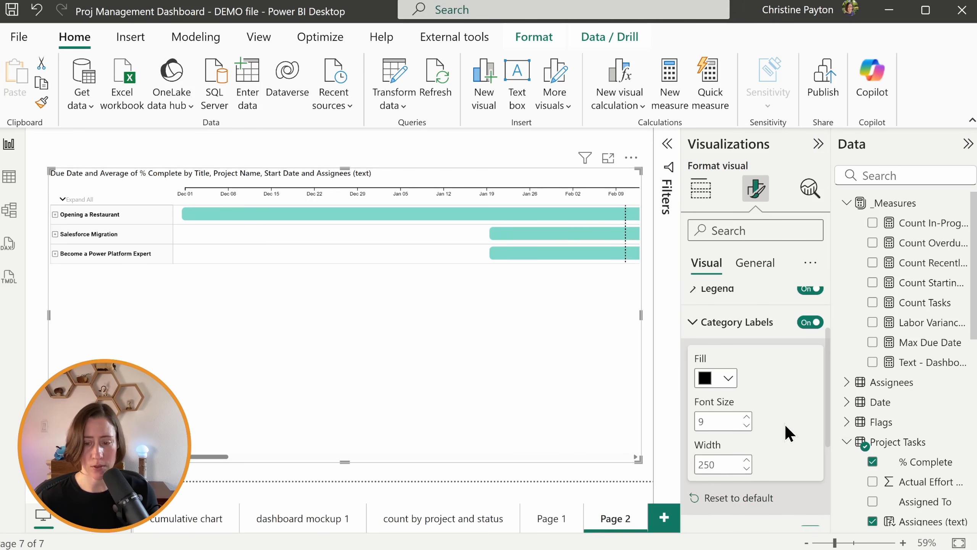
- Set the Task Completion maximum to 1 and inspect the progress bars of the expanded Opening a Restaurant project
scroll(785, 424, down, 4)
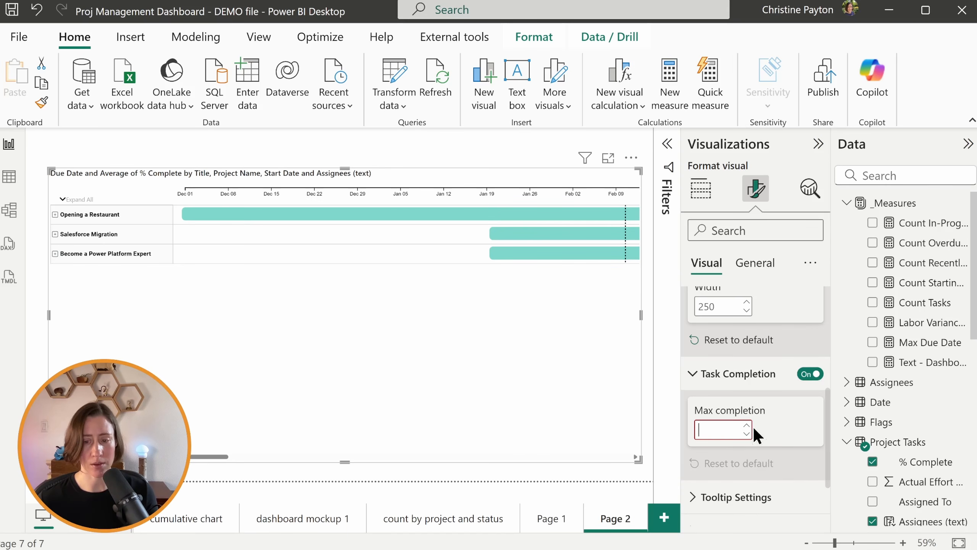
text(1)
scroll(811, 411, down, 2)
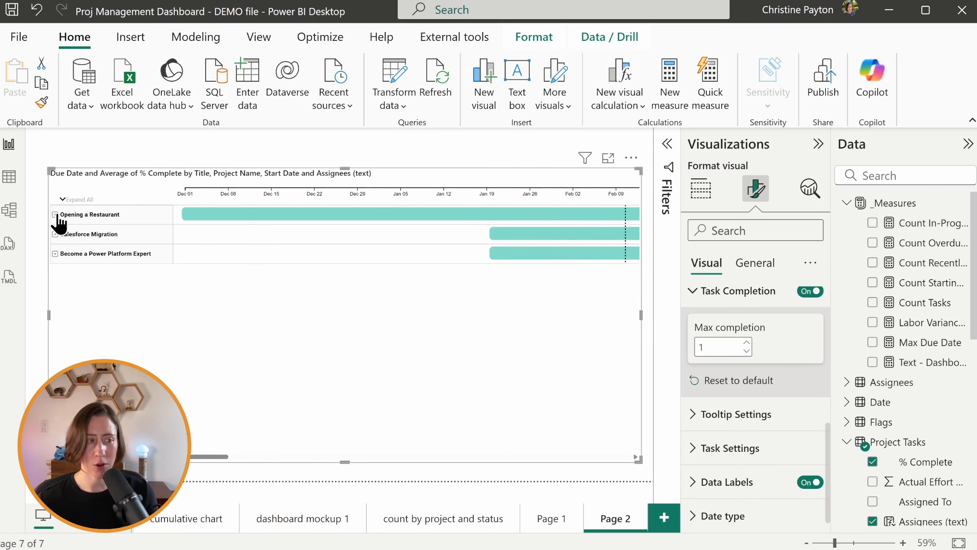
click(55, 215)
drag(192, 456, 546, 448)
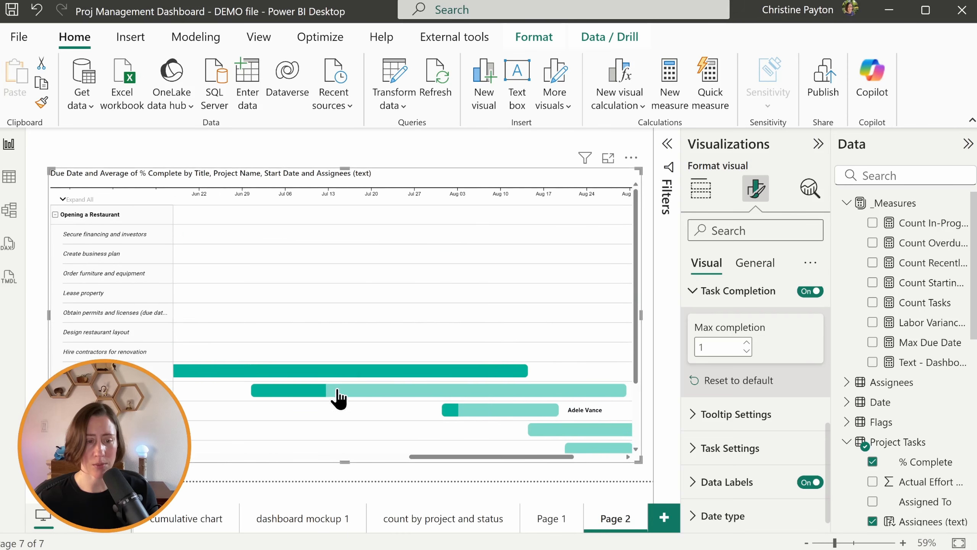
mouse_move(515, 393)
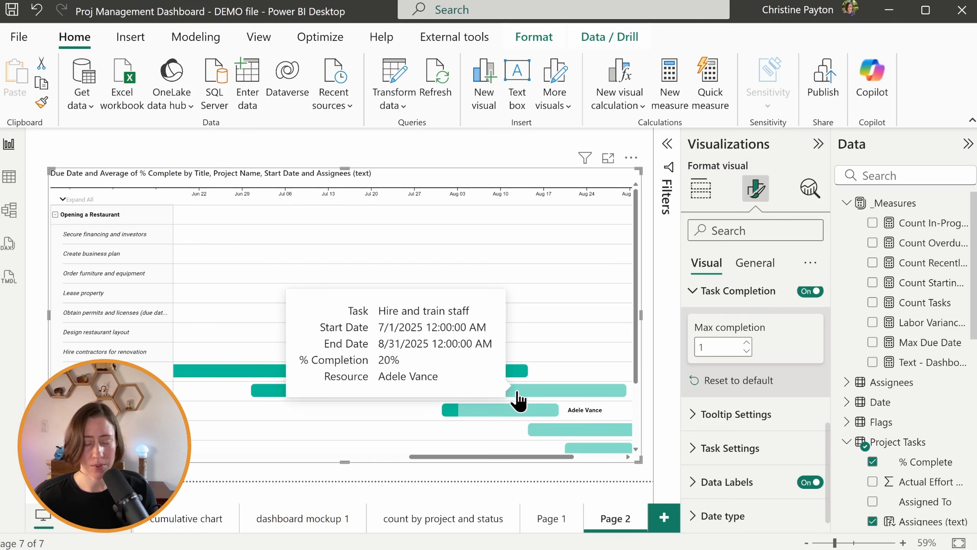
- Set the Gantt tooltip's date format to MM/dd/yyyy and check it on the Hire and train staff bar
click(752, 446)
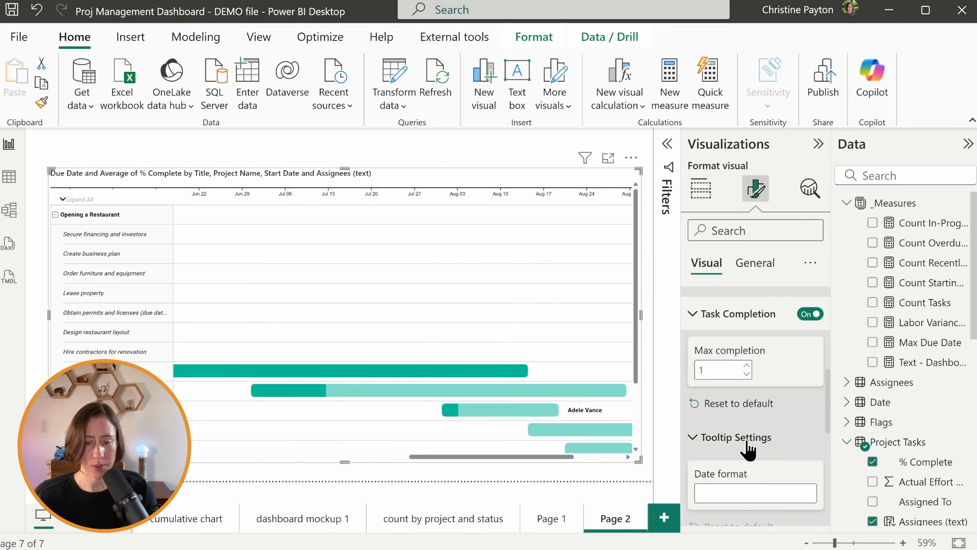
click(759, 494)
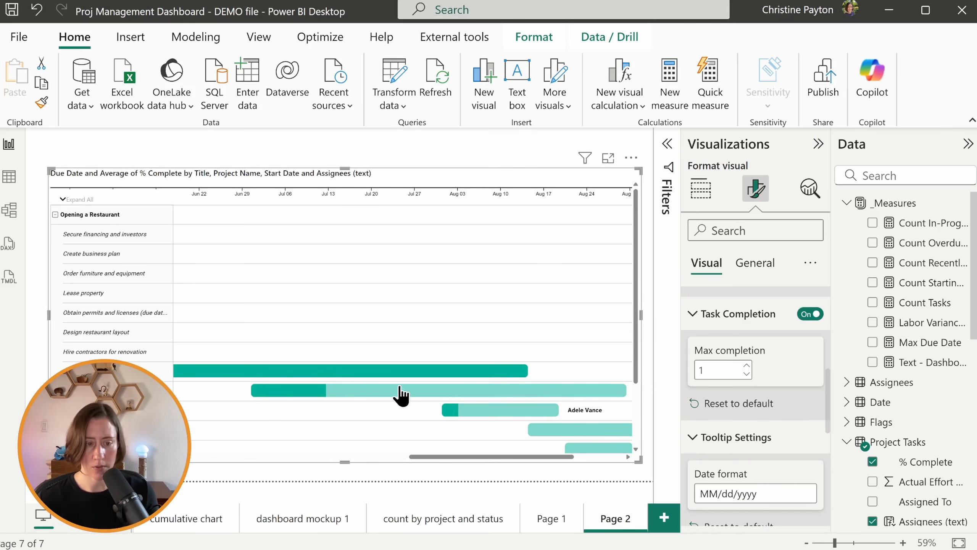
mouse_move(400, 394)
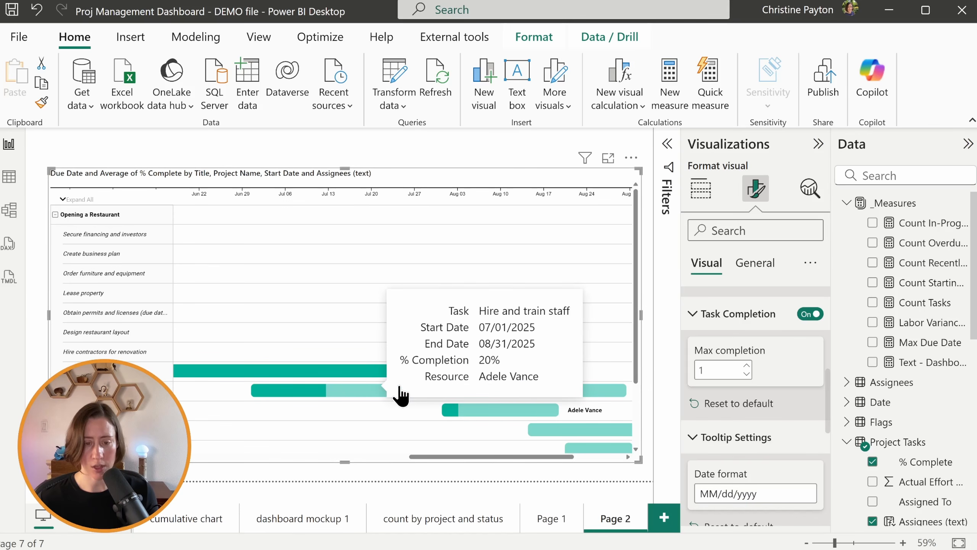
- Set the Gantt task height to 30 and the task color to the theme's bright purple
scroll(742, 481, down, 2)
click(743, 482)
scroll(756, 433, down, 5)
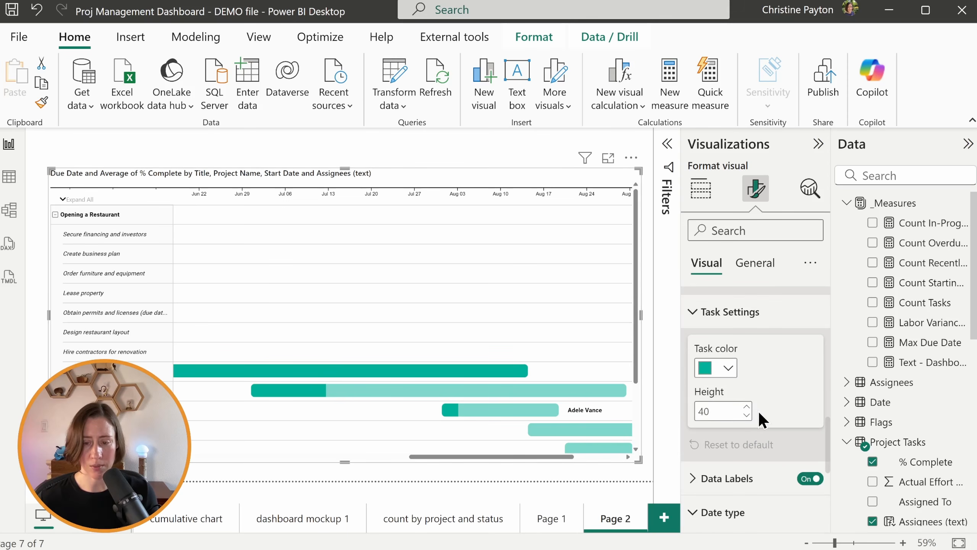
double_click(702, 411)
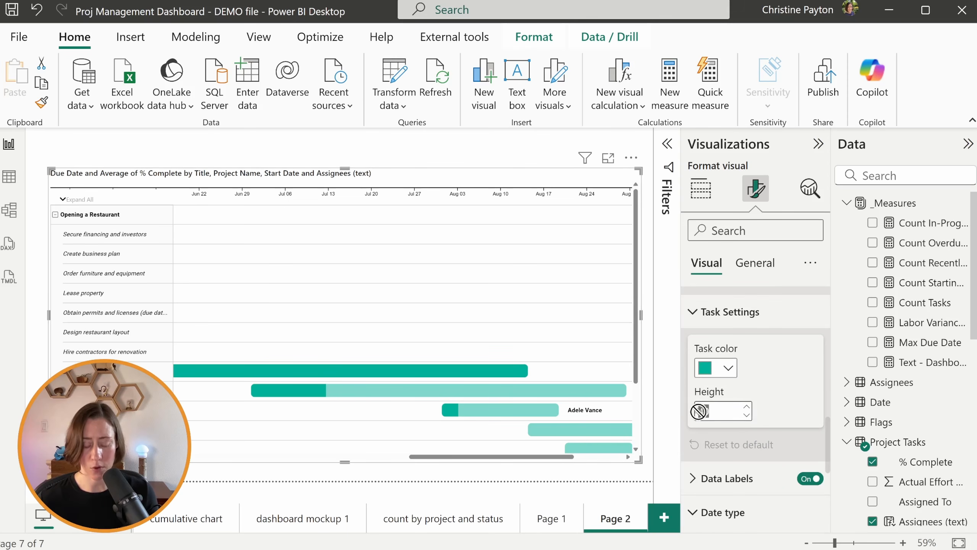
text(30)
key(Return)
click(723, 369)
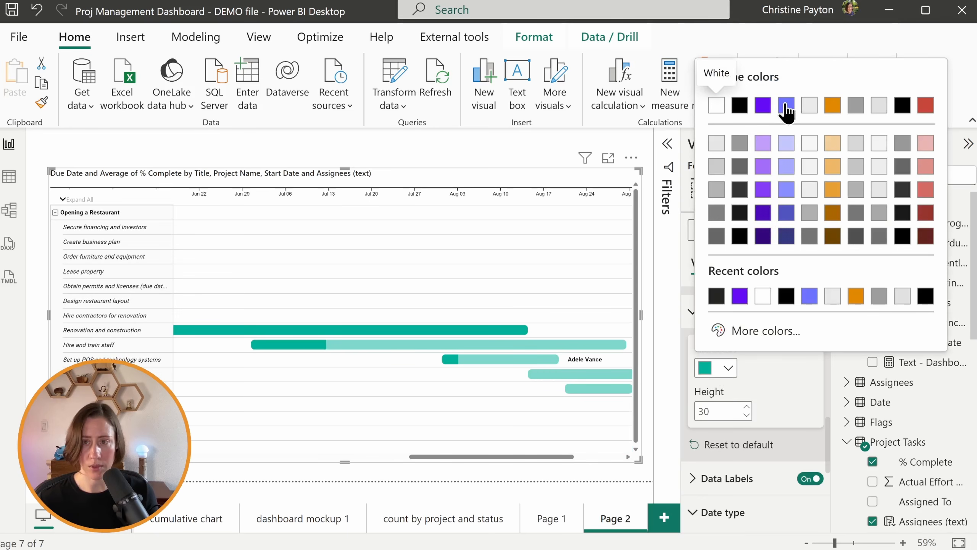
click(763, 104)
- Set the Gantt chart's date type to Month and its Today line color to a gray theme shade
scroll(725, 349, down, 3)
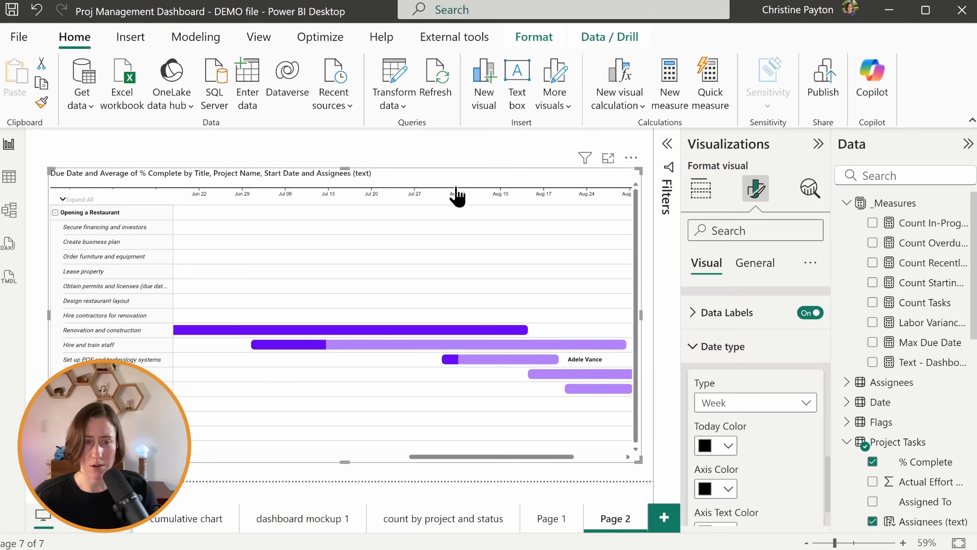
click(803, 402)
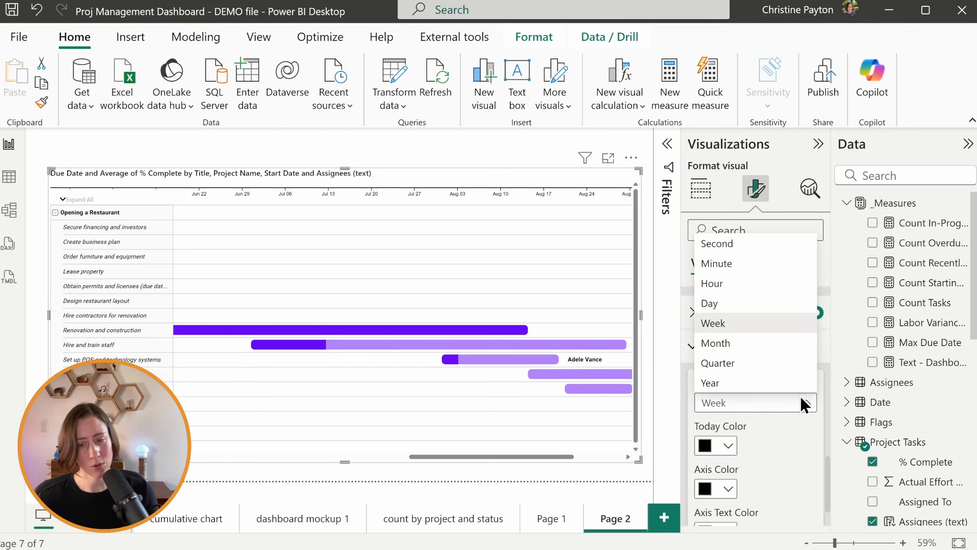
click(740, 344)
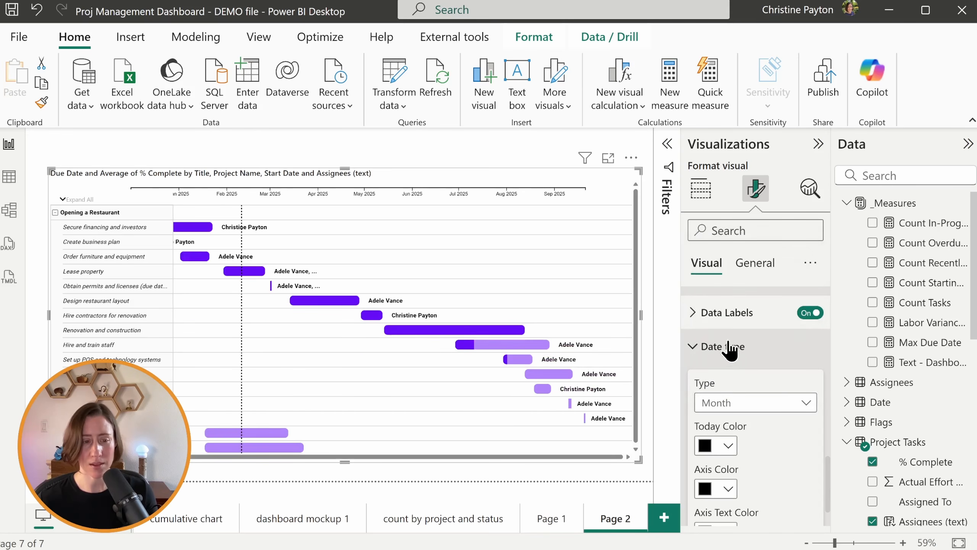
scroll(725, 400, down, 1)
click(723, 393)
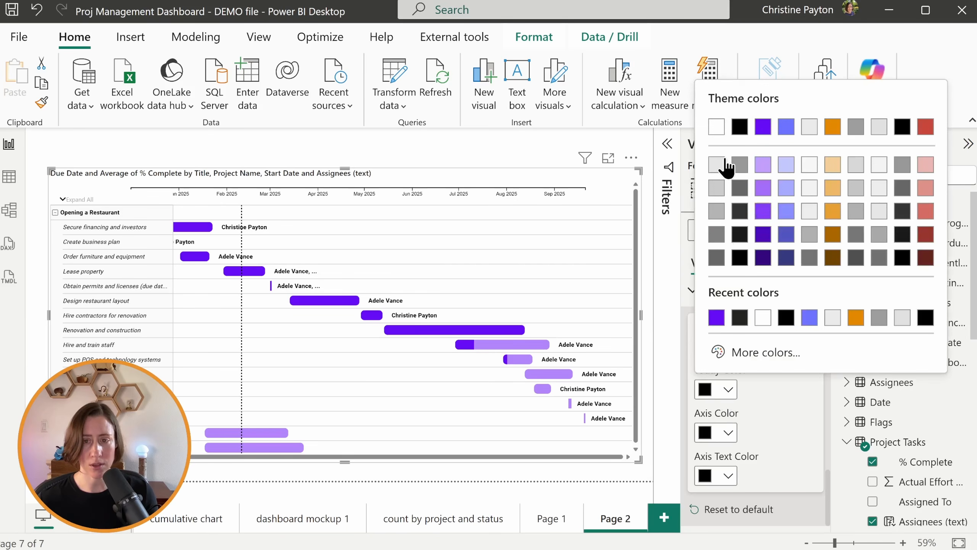
click(720, 204)
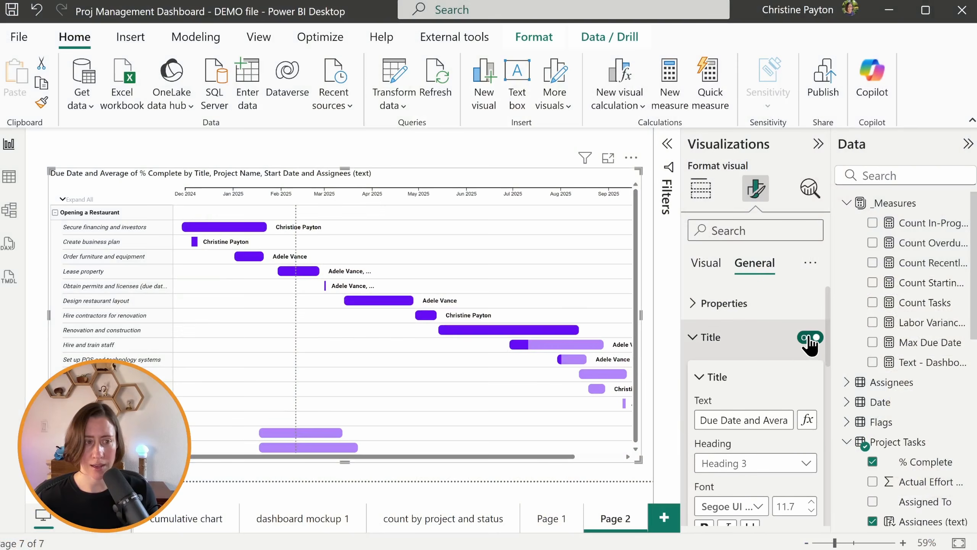
- Turn off the Gantt visual's title and lower its upper edge slightly to free space above it
click(806, 339)
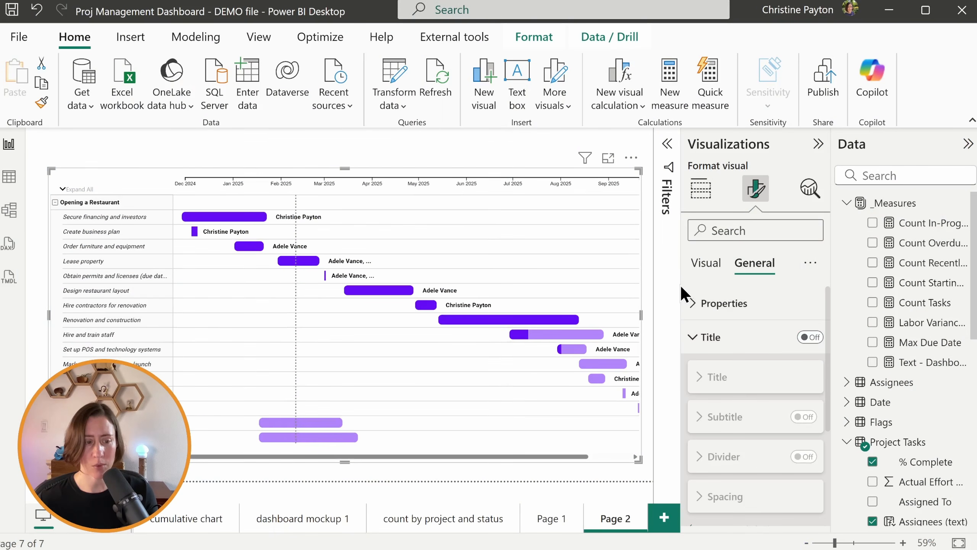
drag(345, 168, 342, 186)
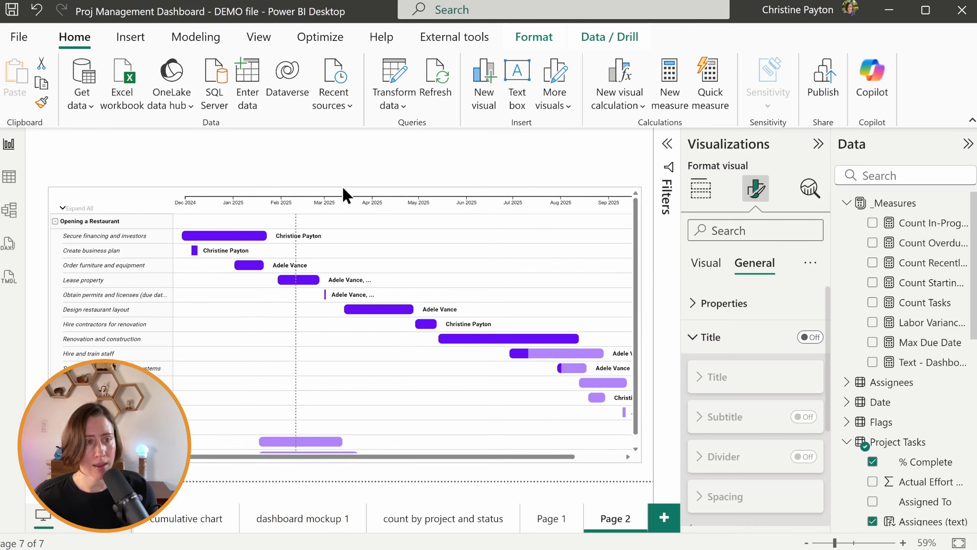
- Set the Gantt page's canvas background image to pbibg-dark-purple-1-area.png from the Report Backgrounds folder
click(349, 162)
click(754, 188)
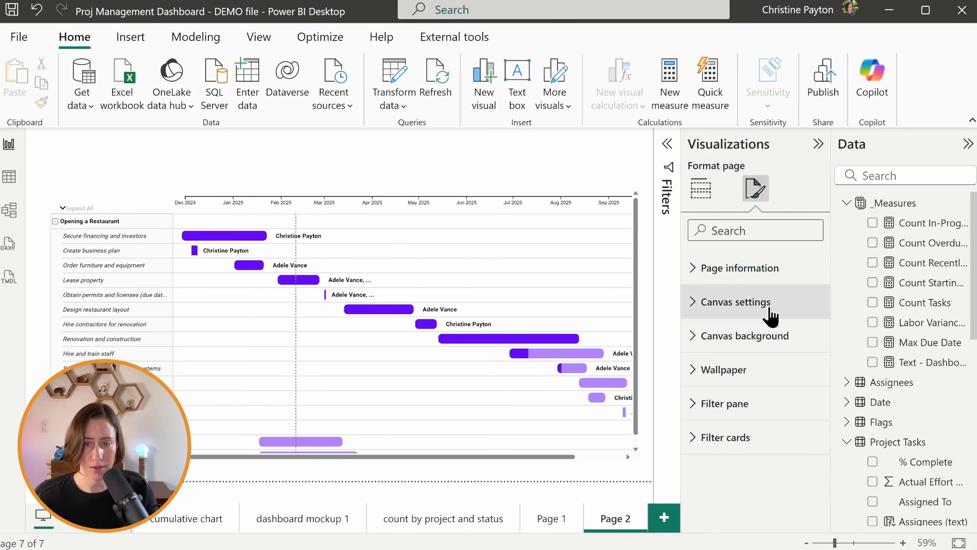
click(733, 337)
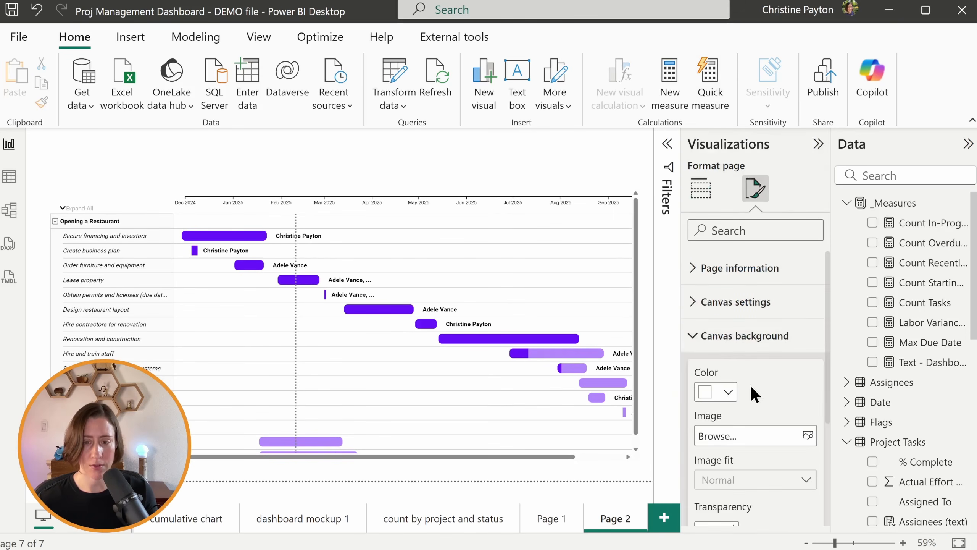
click(773, 439)
click(393, 143)
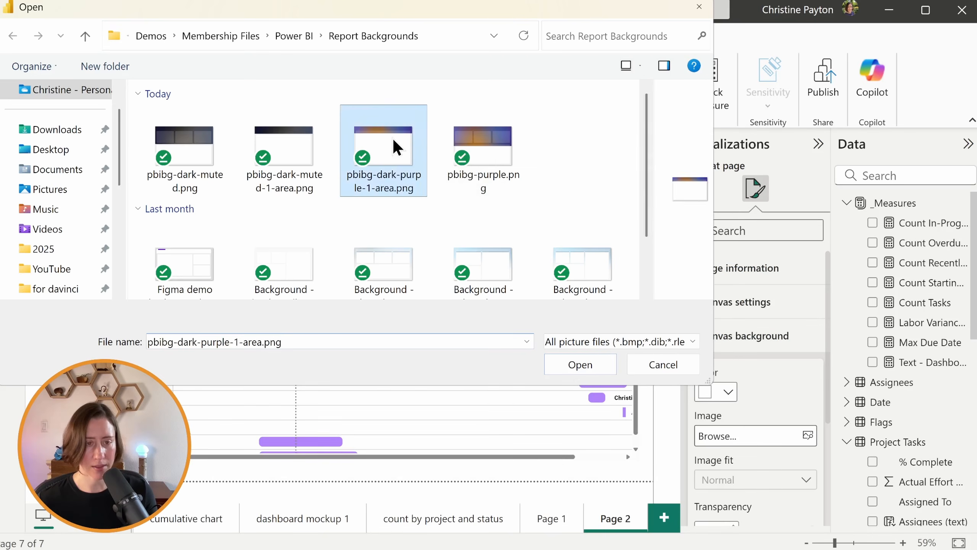
double_click(392, 138)
- Set the canvas background's transparency to 0% and its image fit to Fit
scroll(811, 365, down, 2)
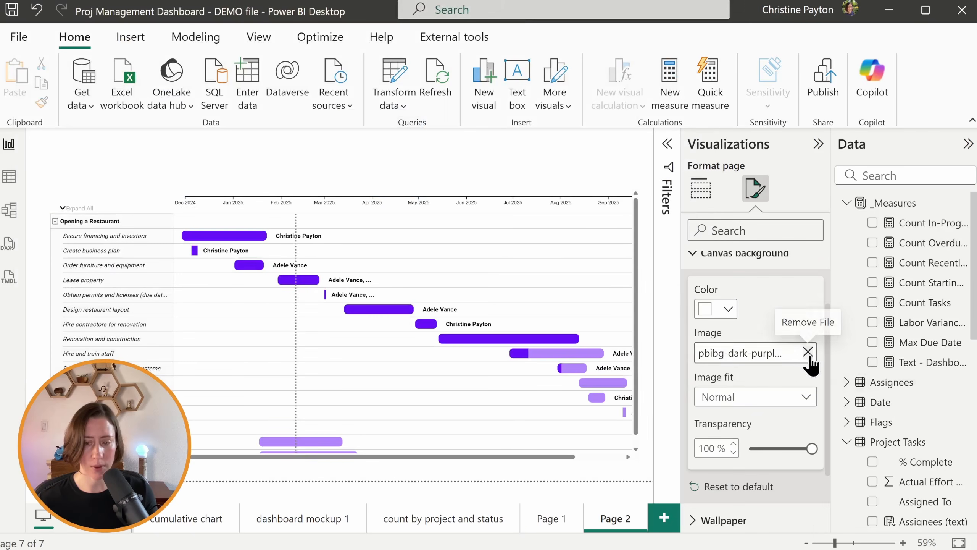
drag(810, 447, 748, 448)
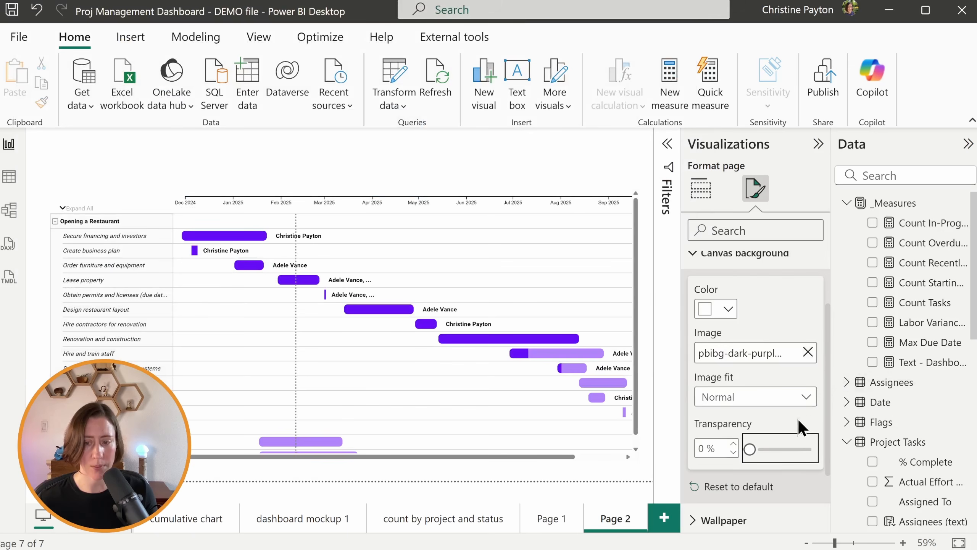
click(789, 398)
click(753, 439)
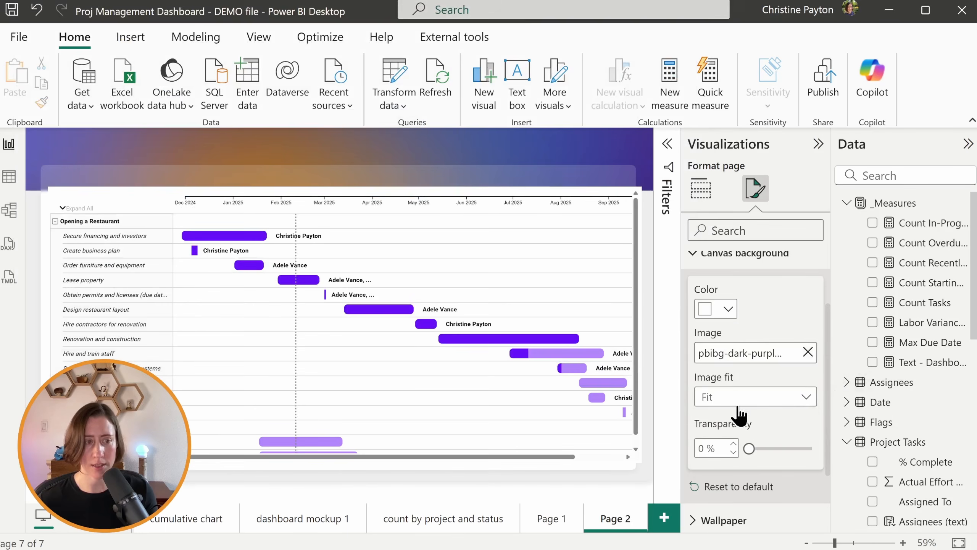
- Lower the Gantt visual's upper edge slightly so it starts below the background's purple header band
click(219, 187)
drag(345, 186, 343, 200)
- Add a text box with its background turned off and place it as a wide, short box in the purple header band
click(517, 83)
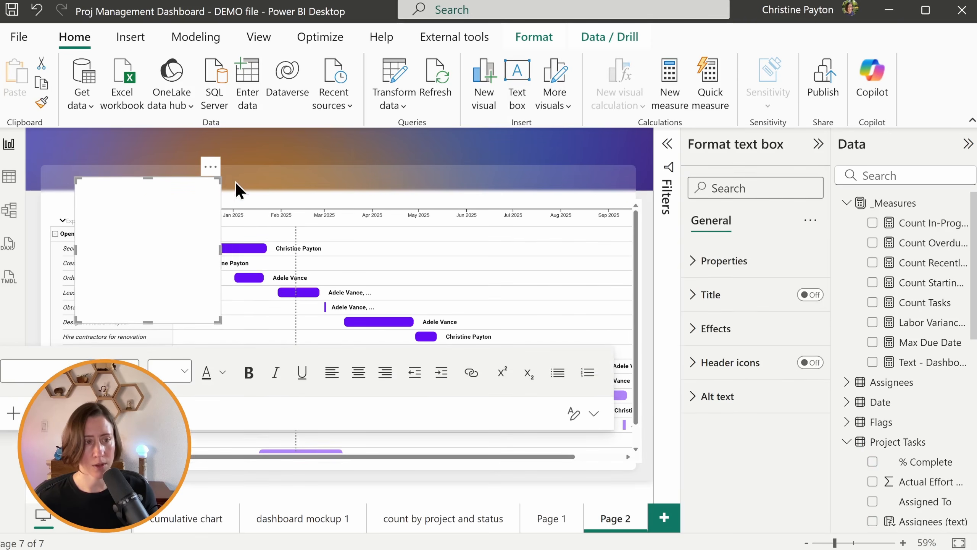
click(808, 328)
click(803, 367)
drag(255, 240, 257, 152)
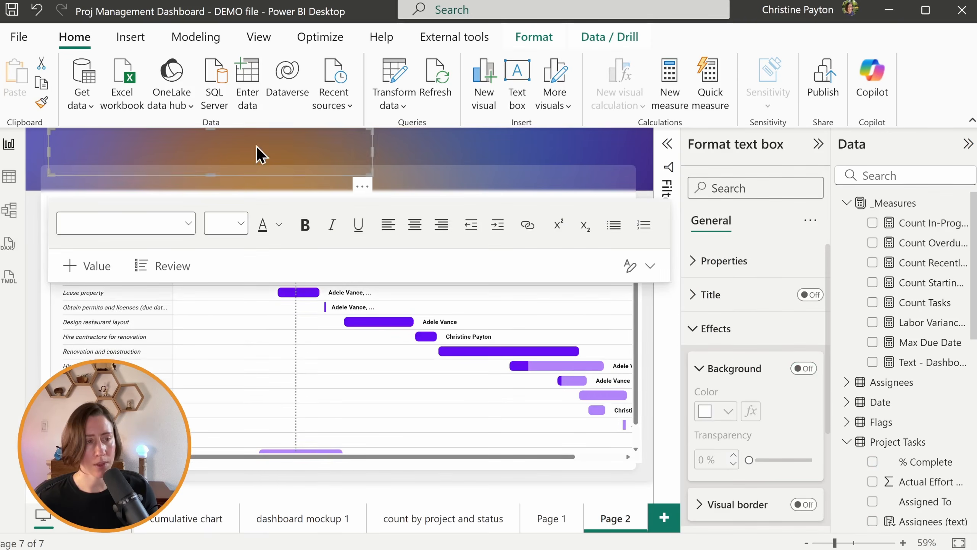